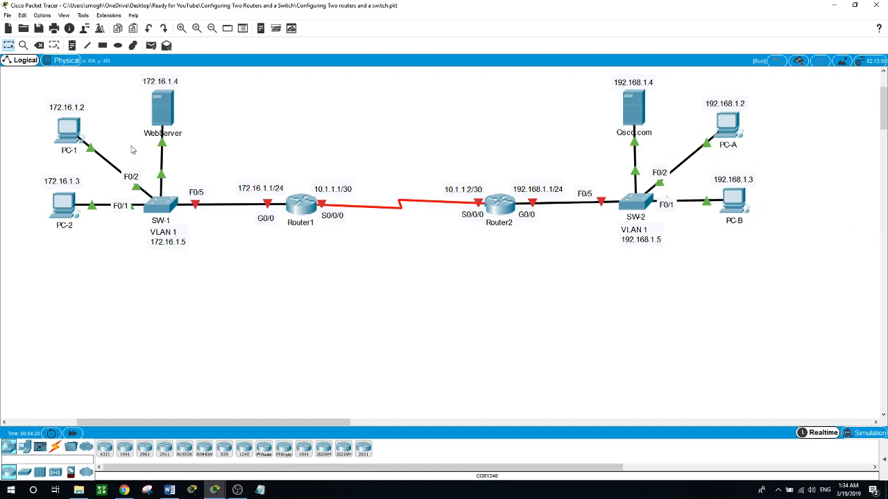
Review the IP configurations of PC-2, PC-1, WebServer and PC-B in the topology.
left_click(68, 208)
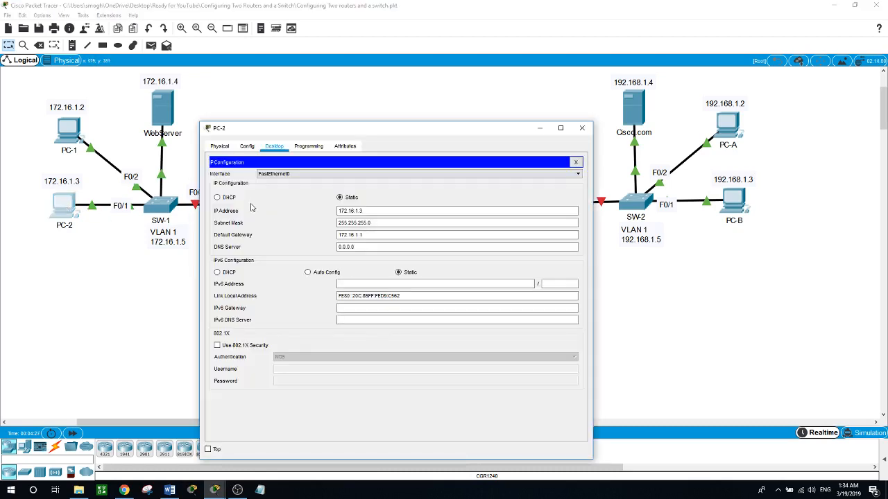
left_click(196, 264)
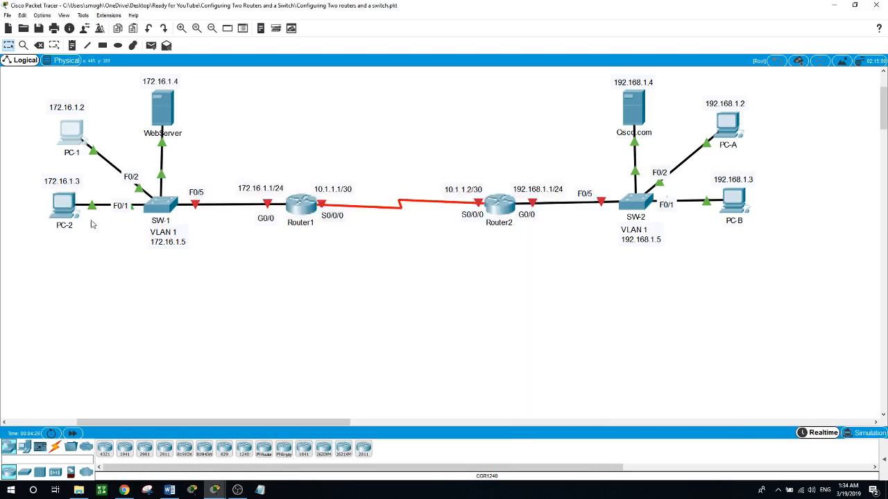
left_click(67, 141)
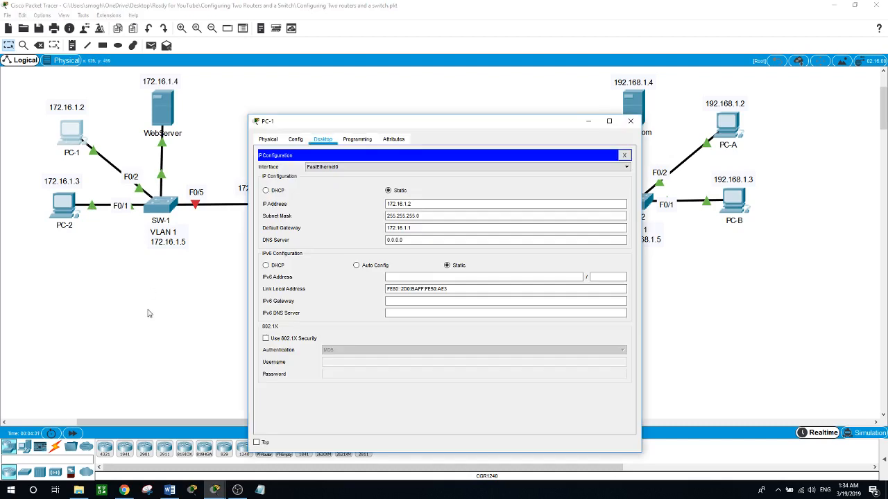
left_click(149, 312)
left_click(163, 96)
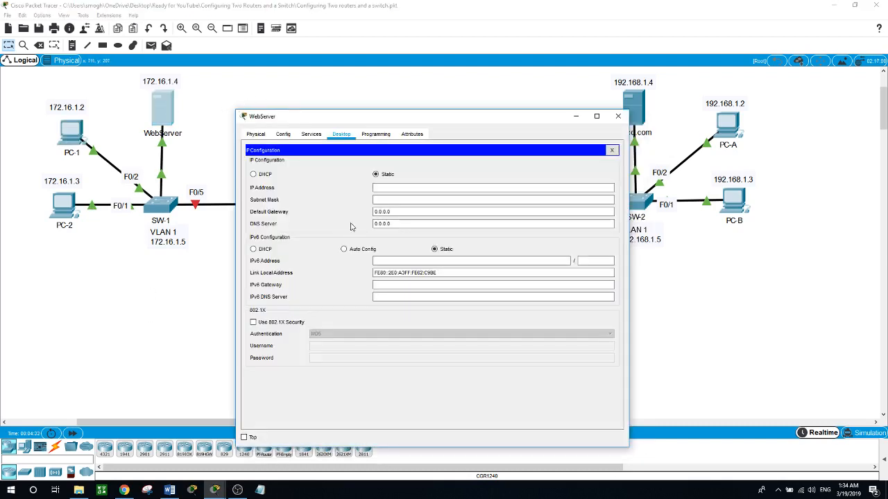
left_click(193, 300)
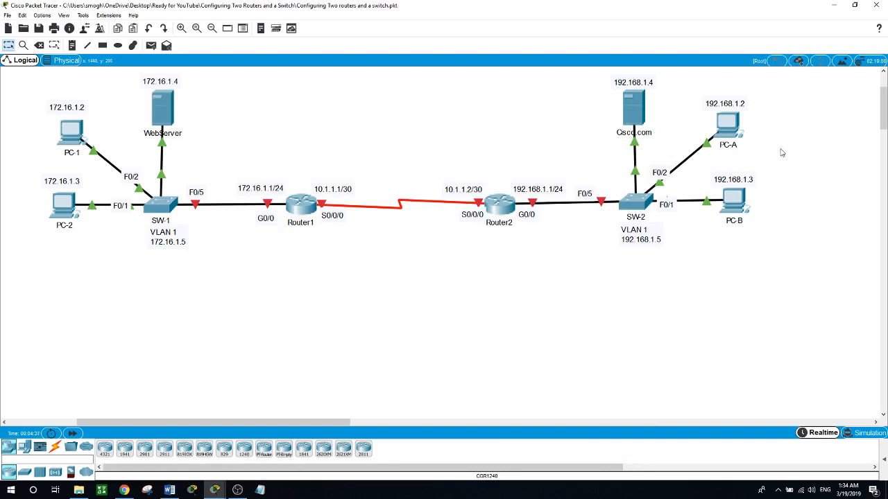
left_click(736, 203)
left_click(706, 300)
left_click_drag(883, 103, 882, 108)
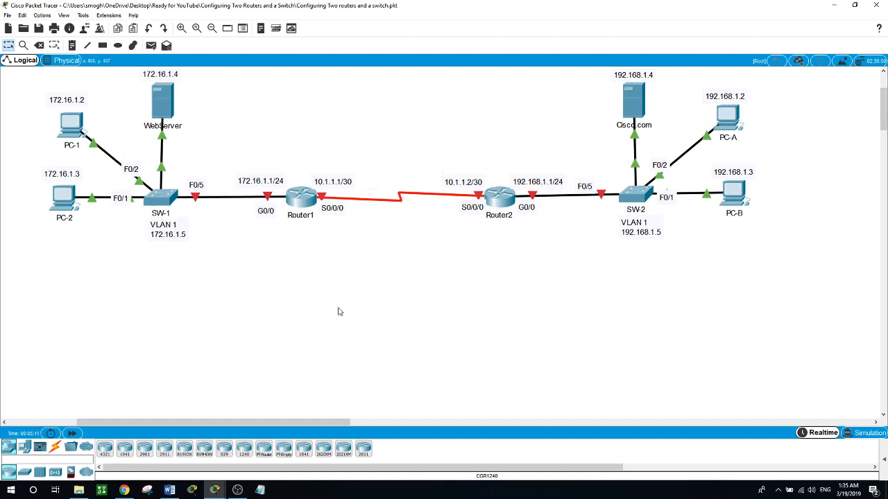
Open Router1's command line, start its console session and reposition the router window.
left_click(306, 203)
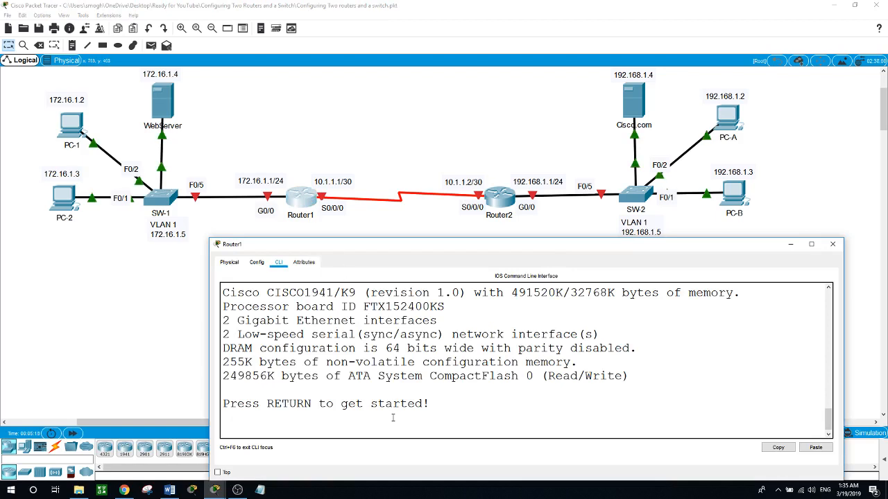
key("Return")
left_click(146, 330)
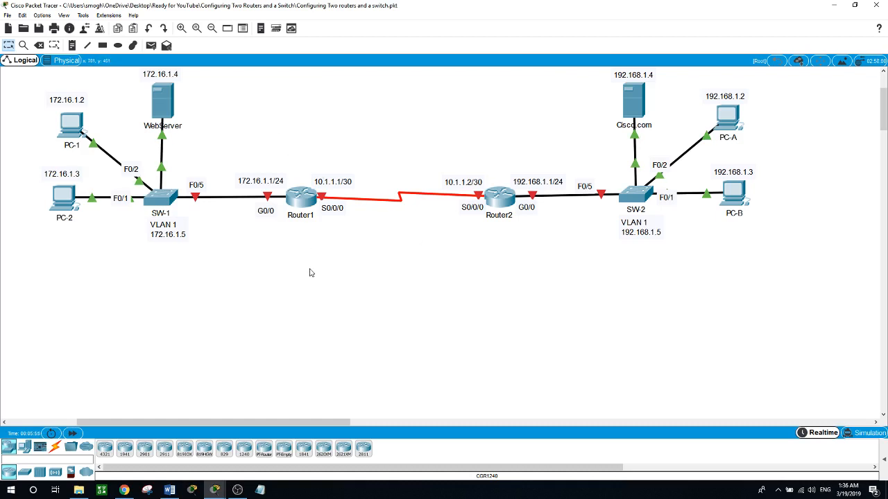
left_click(302, 204)
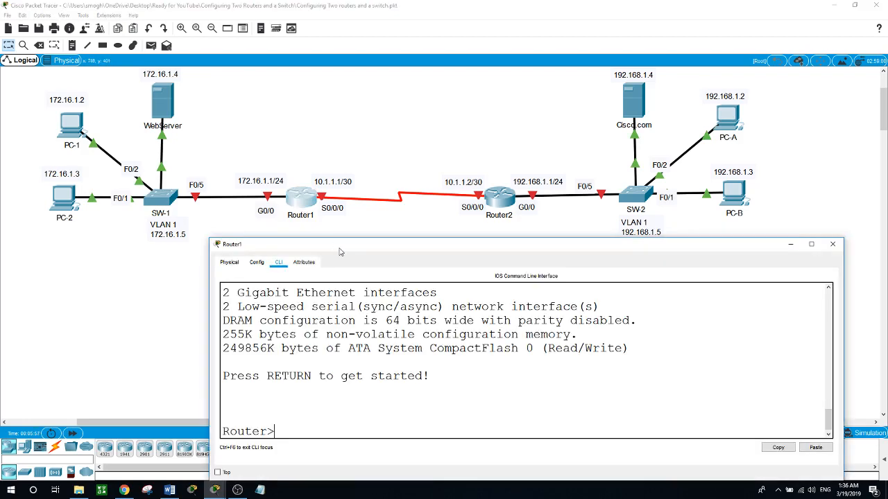
left_click_drag(353, 250, 343, 248)
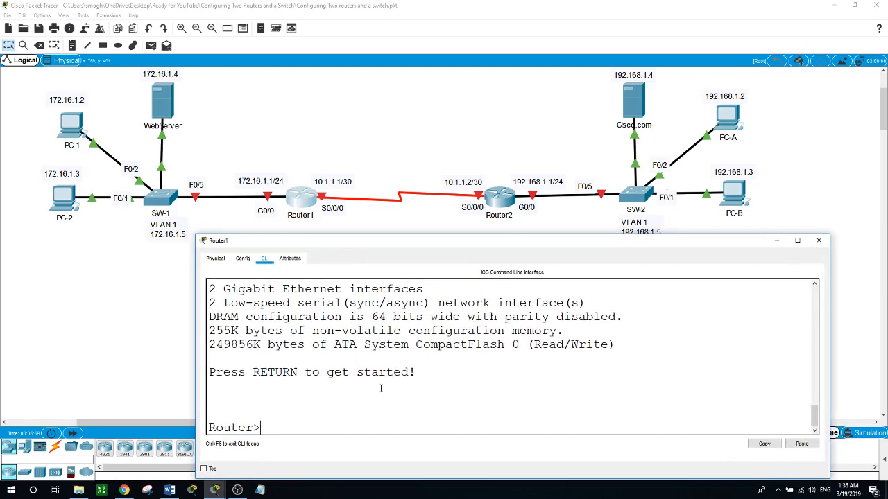
Enter privileged mode and global configuration mode on the router, and set its hostname to Router1.
type("con")
key("BackSpace")
key("BackSpace")
key("BackSpace")
type("e")
key("Return")
type("conf t")
key("Return")
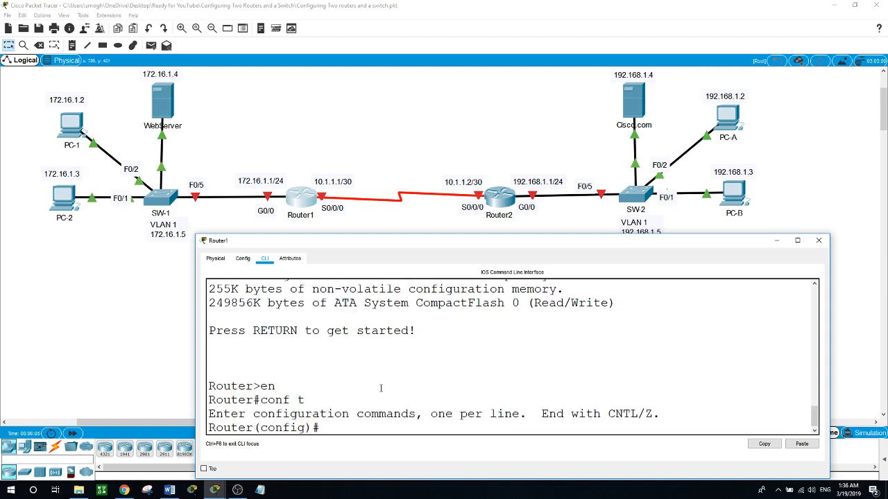
type("hostname Router1")
key("Return")
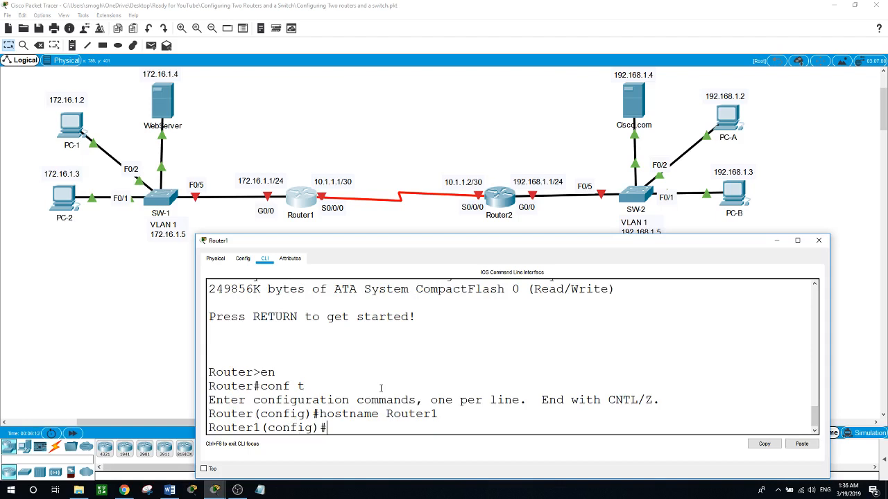
left_click(146, 308)
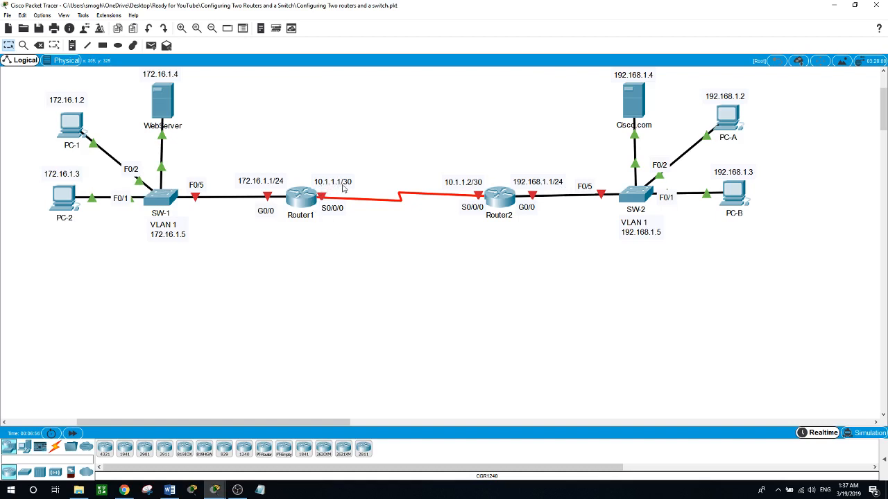
Configure Router1's interface g0/0 with IP address 172.16.1.1 and mask 255.255.255.0, and enable it with no shut.
left_click(306, 208)
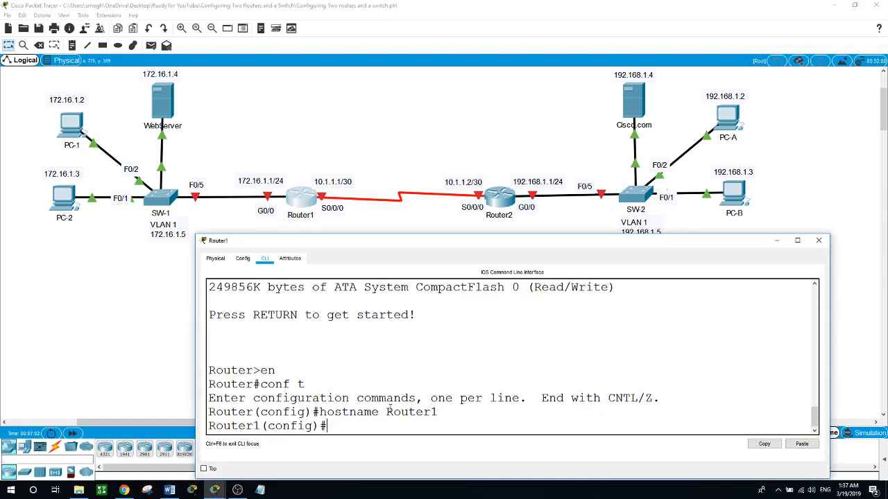
type("int g0/0")
key("Return")
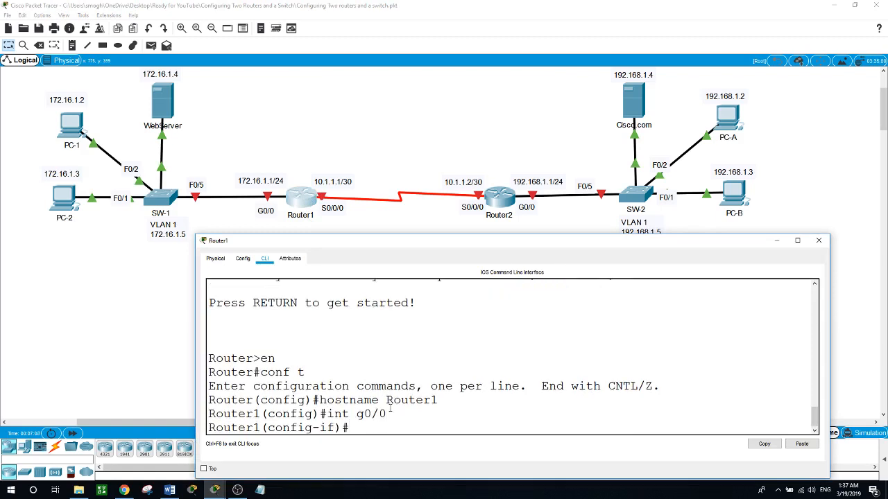
type("ip address 172.16.")
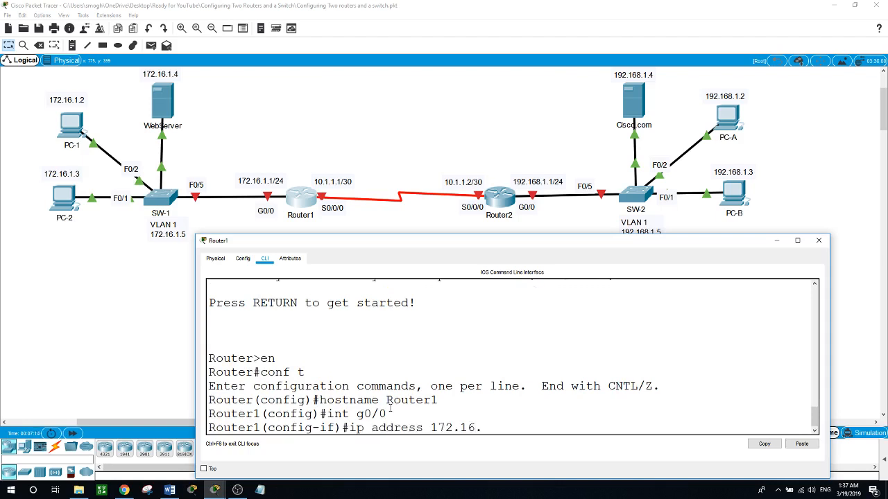
type("1.1 255.255.255.0")
key("Return")
type("no shut")
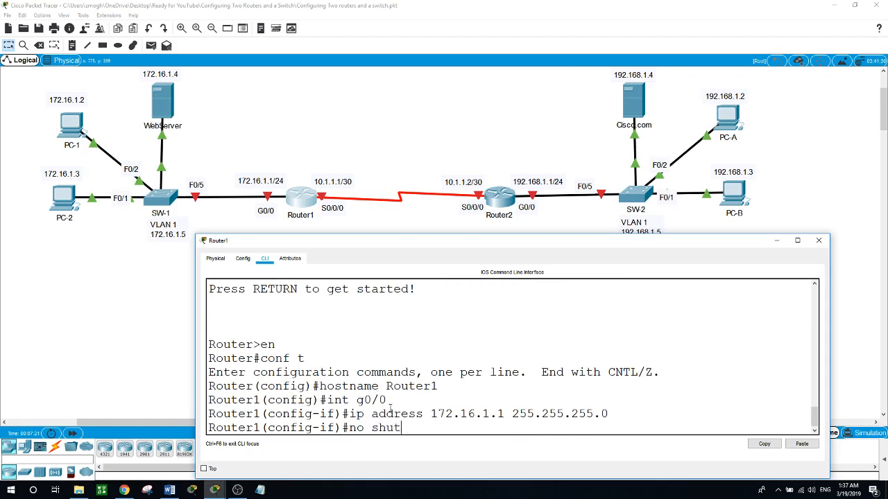
key("Return")
key("Return")
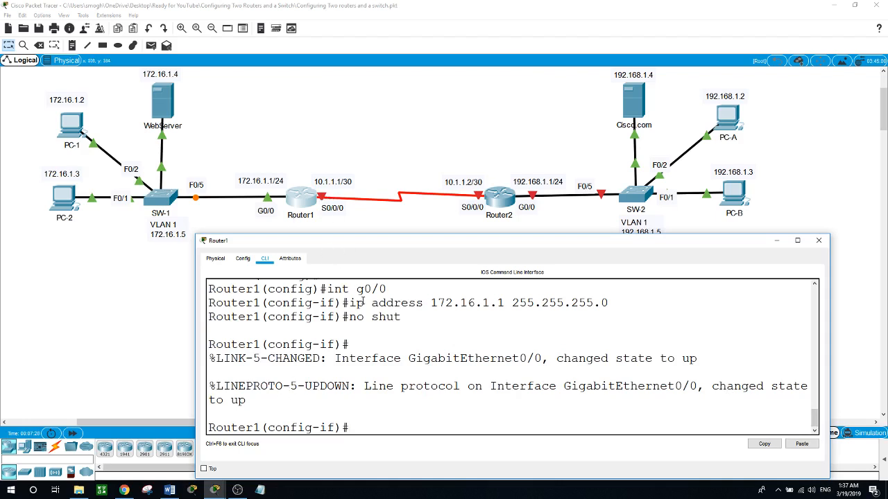
Configure Router1's interface s0/0/0 with IP address 10.1.1.1 and mask 255.255.255.252, and enable it with no shutdown.
type("int s0/0/0")
key("Return")
type("ig-if)#i")
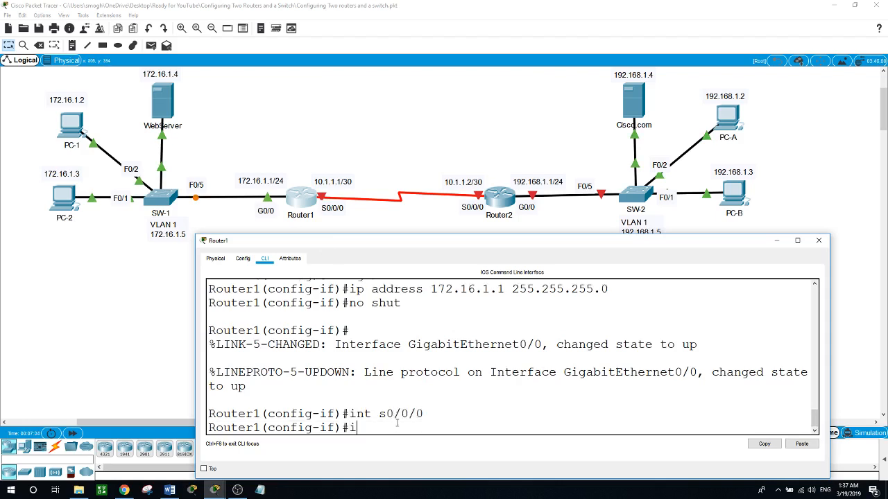
type("p address 10.1.1.1 255")
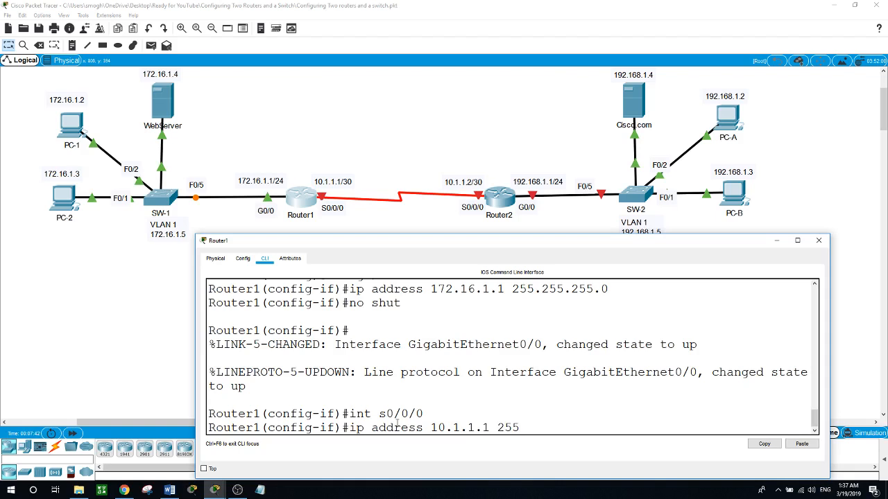
type(".255.255.252")
key("Return")
type("no shut")
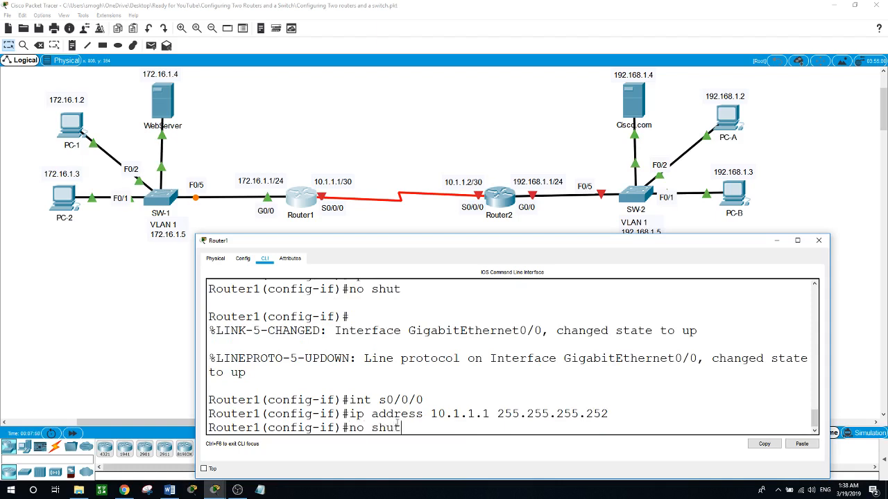
type("down")
key("Return")
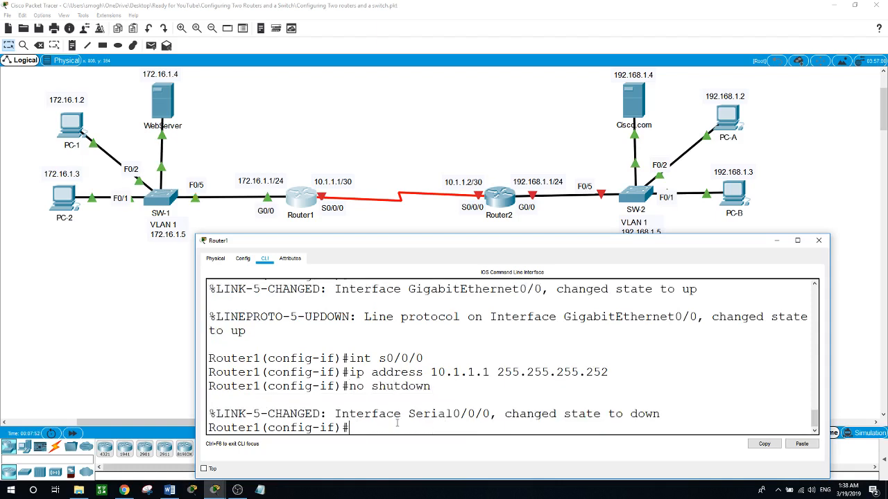
left_click(238, 218)
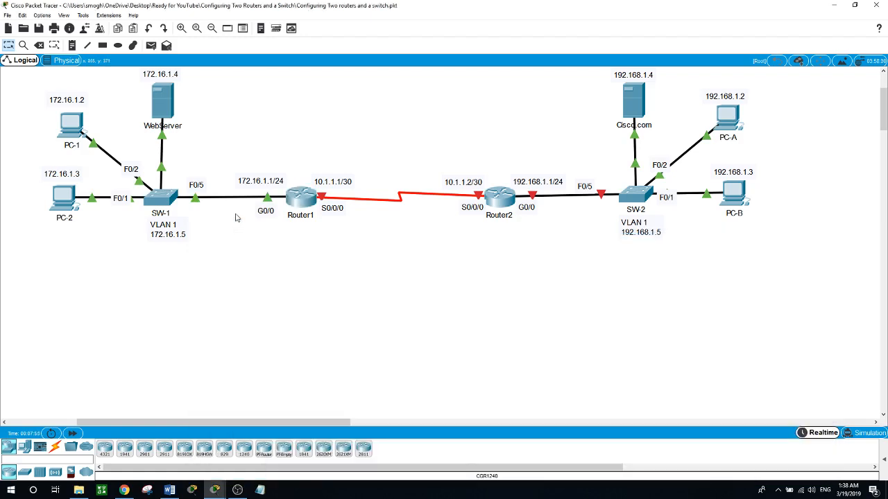
Reopen Router1's command line and exit interface and global configuration back to privileged mode.
left_click(304, 196)
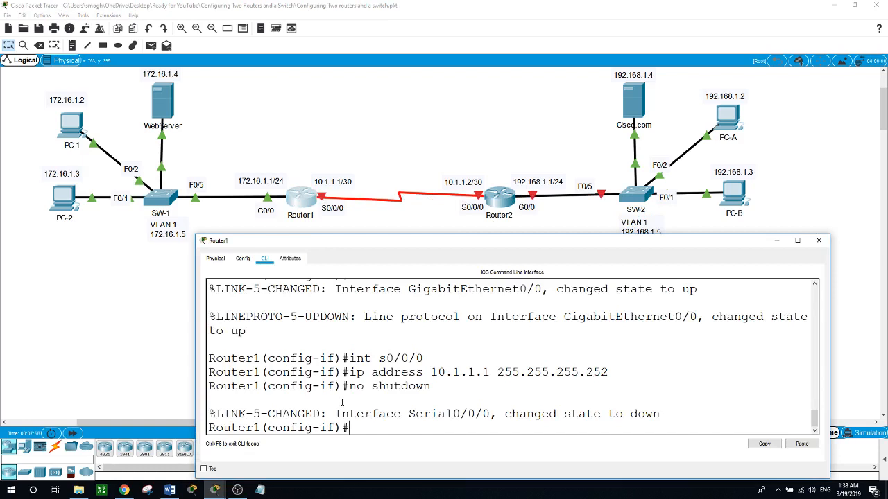
type("exit")
key("Return")
key("Return")
type("ex")
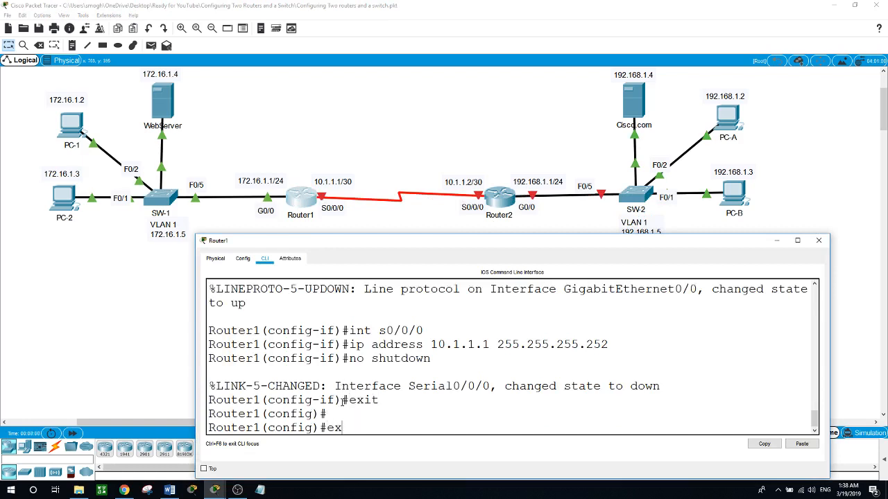
type("it")
key("Return")
Display Router1's running configuration with show run and check the IP addresses of GigabitEthernet0/0 and Serial0/0/0.
type("show ru")
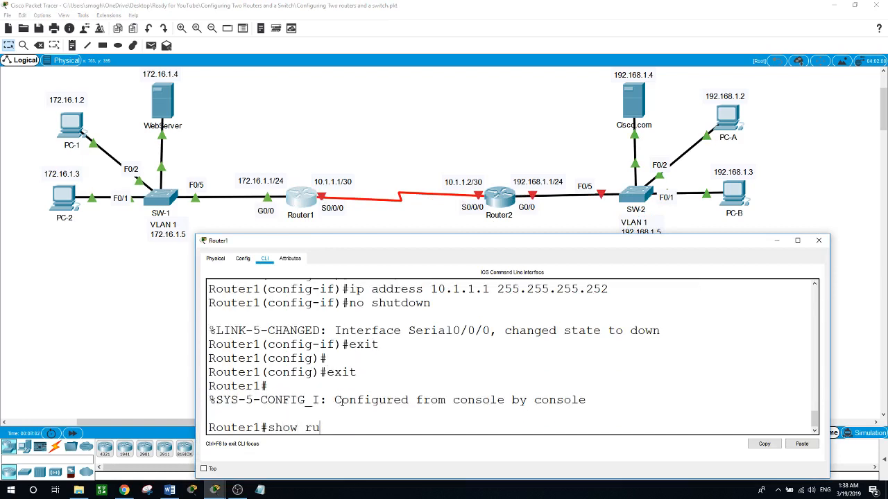
type("n")
key("Return")
key("space")
key("space")
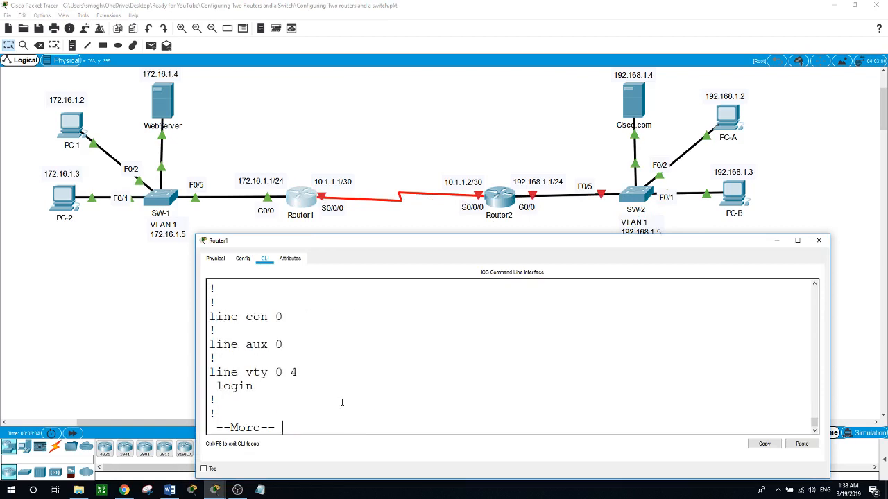
scroll(342, 402, "up", 12)
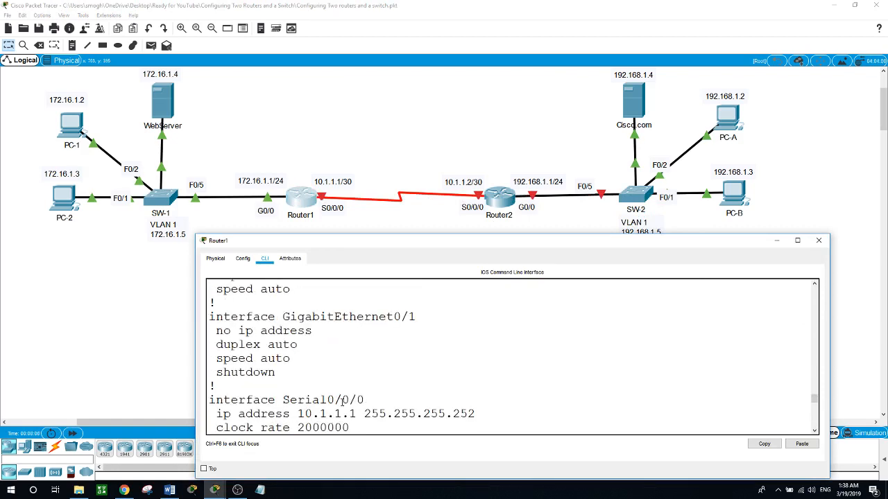
scroll(342, 403, "up", 4)
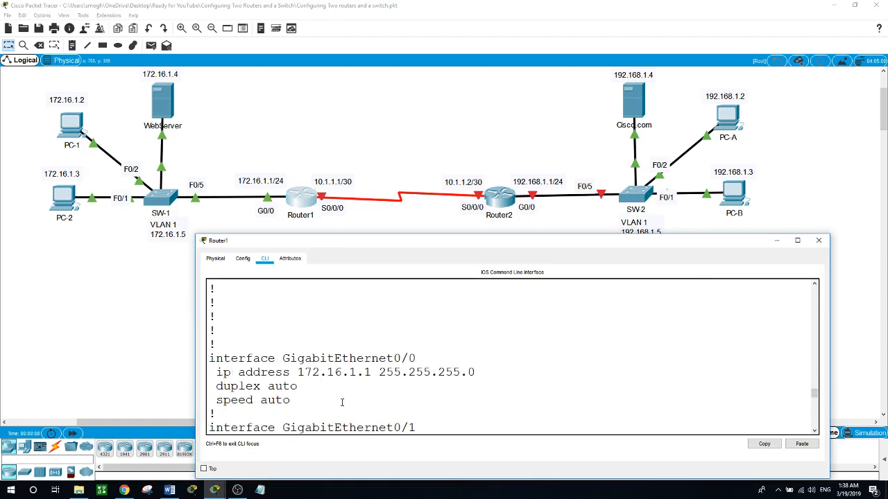
scroll(342, 402, "up", 3)
scroll(342, 402, "down", 4)
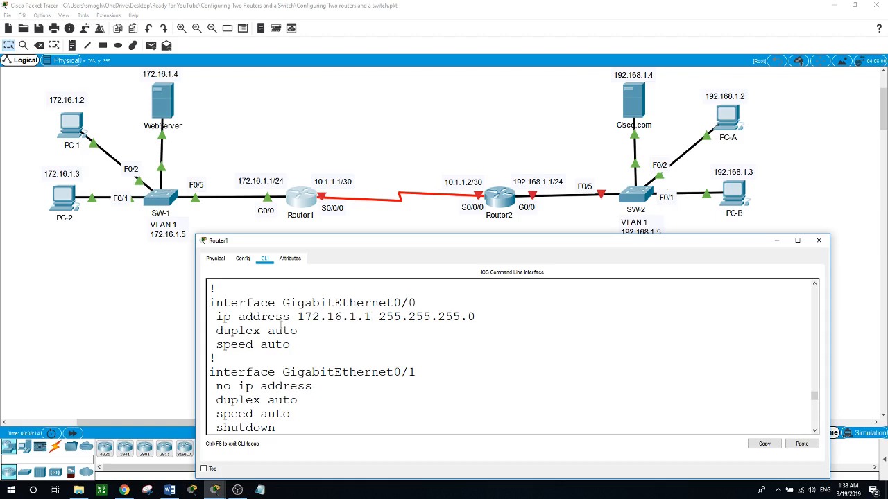
left_click_drag(223, 317, 453, 316)
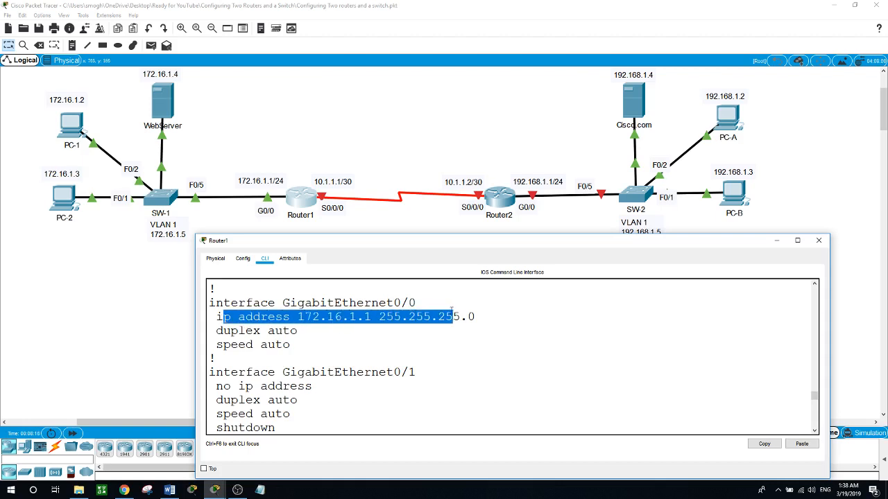
scroll(438, 338, "down", 1)
scroll(439, 337, "down", 3)
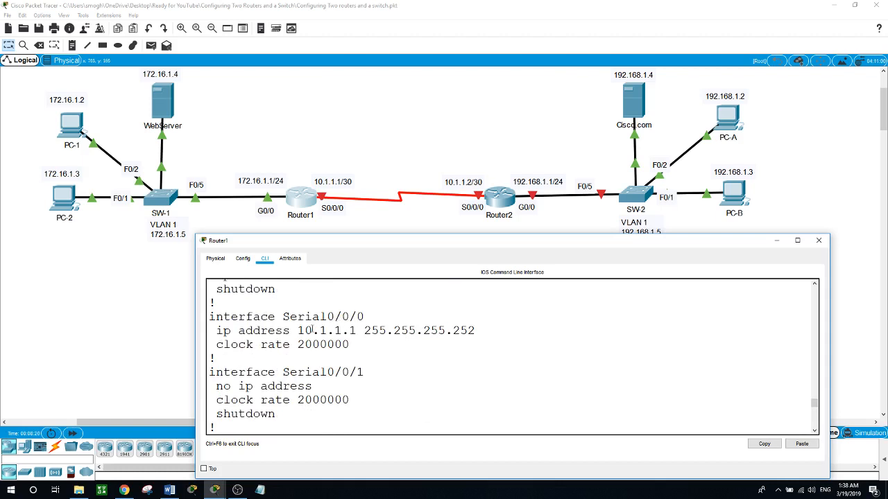
left_click_drag(300, 330, 477, 329)
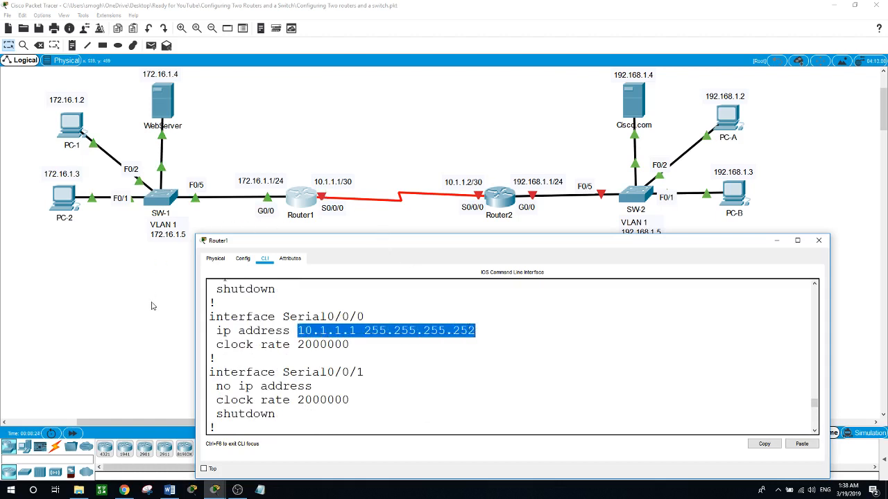
left_click(154, 305)
Open SW-1's command line, enter global configuration mode and set the hostname to SW-1.
left_click(164, 204)
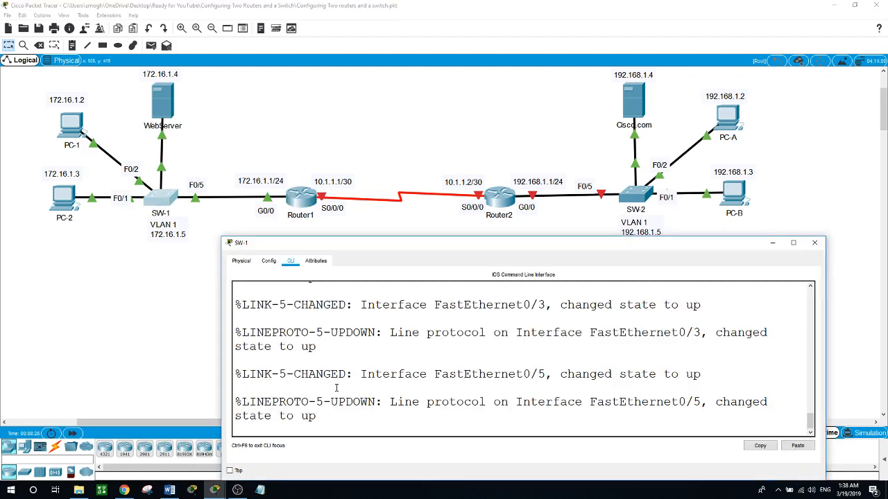
key("Return")
type("en")
key("Return")
type("conf t")
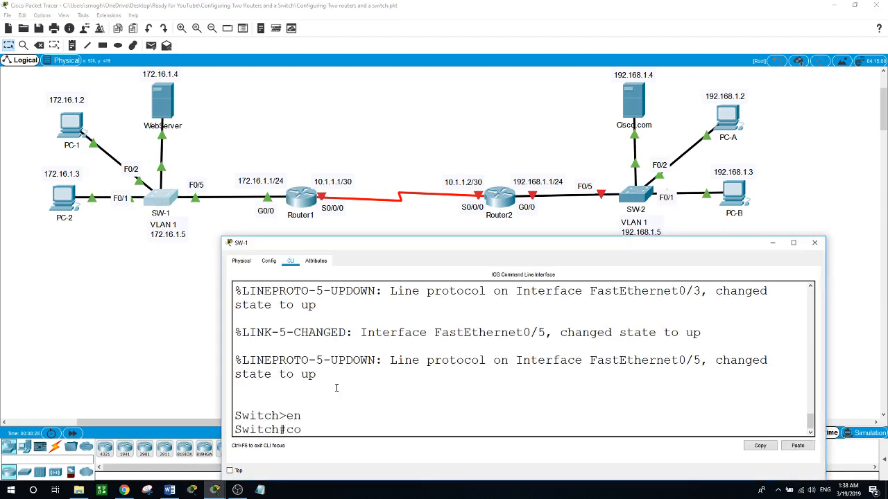
key("Return")
type("host")
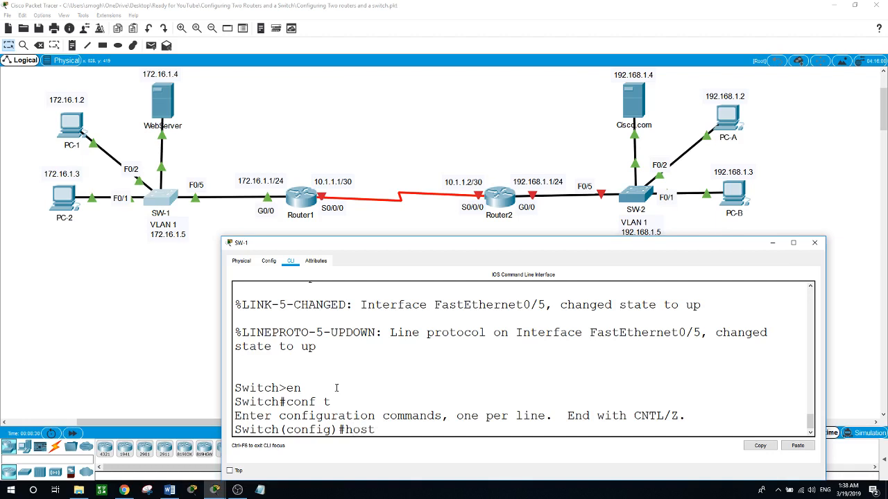
type("name SW-1")
key("Return")
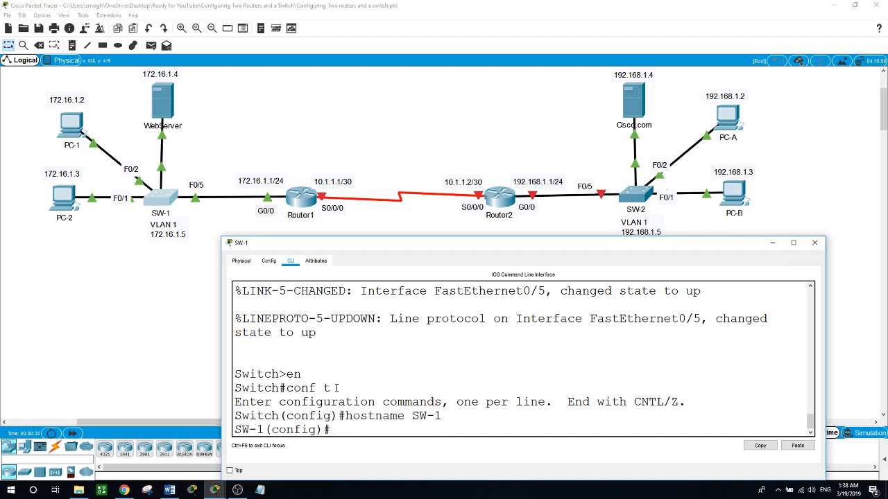
Enable interface vlan 1 on SW-1 and assign it IP address 172.16.1.5 with mask 255.255.255.0.
type("int vlan 1")
key("Return")
type("no shut")
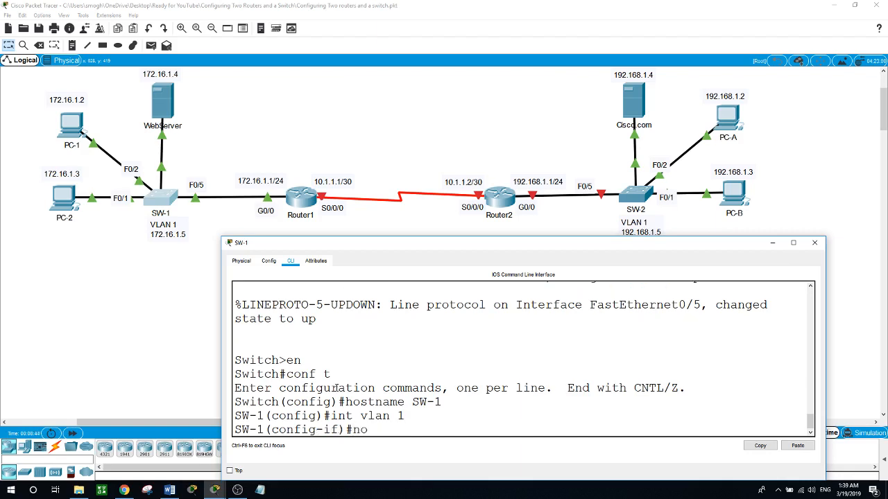
key("Return")
key("Return")
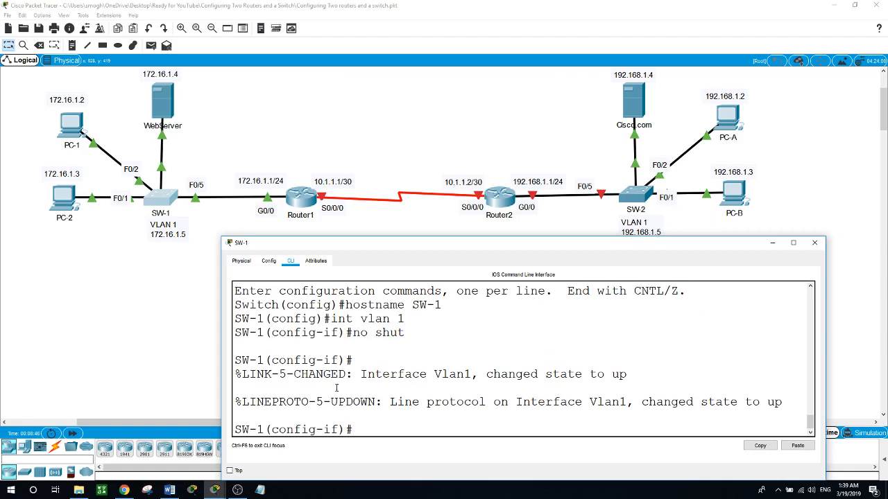
type("ip address 172.16.")
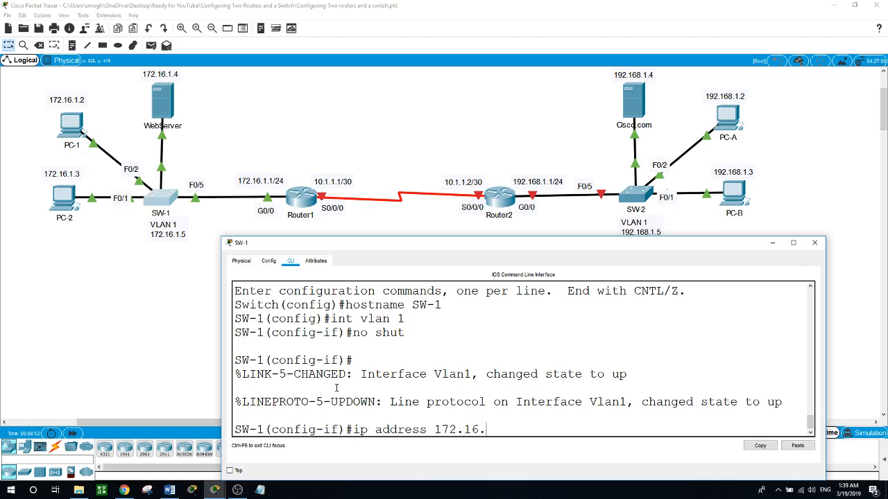
type("1.5 255.2")
type("55.255.255.0")
key("Return")
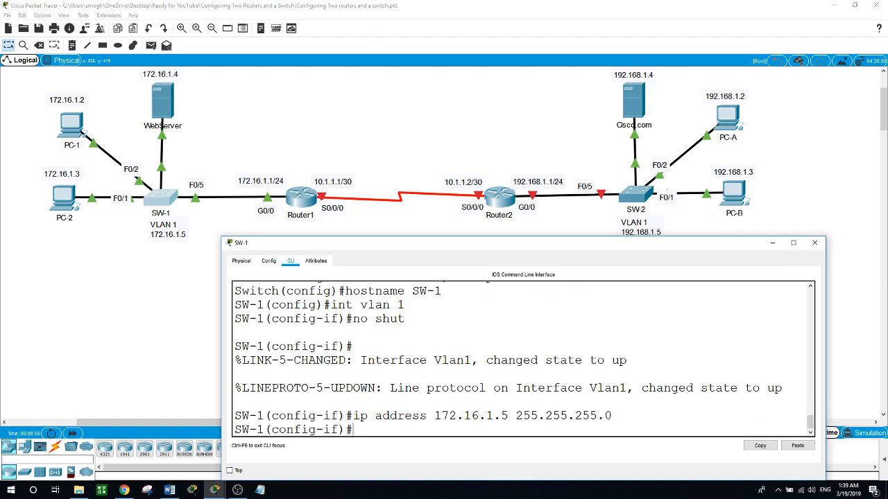
Exit SW-1's interface configuration and set the switch's default gateway to 172.16.1.1.
type("e")
left_click(211, 270)
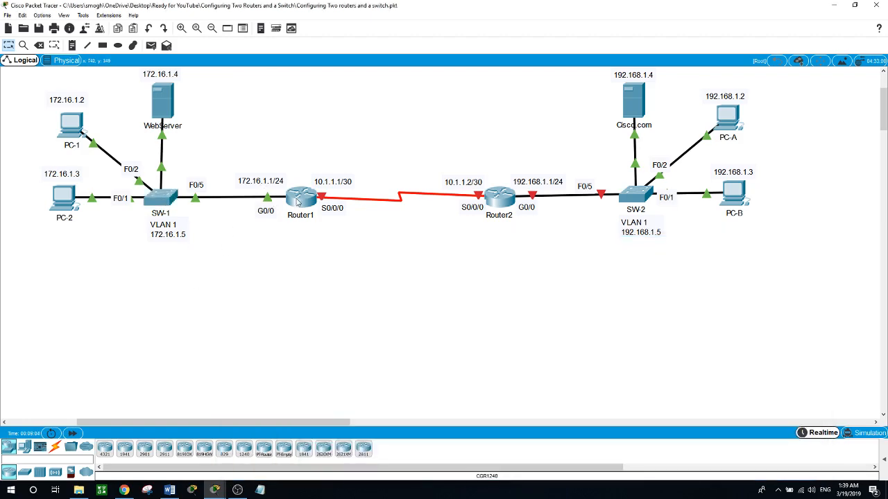
left_click(164, 201)
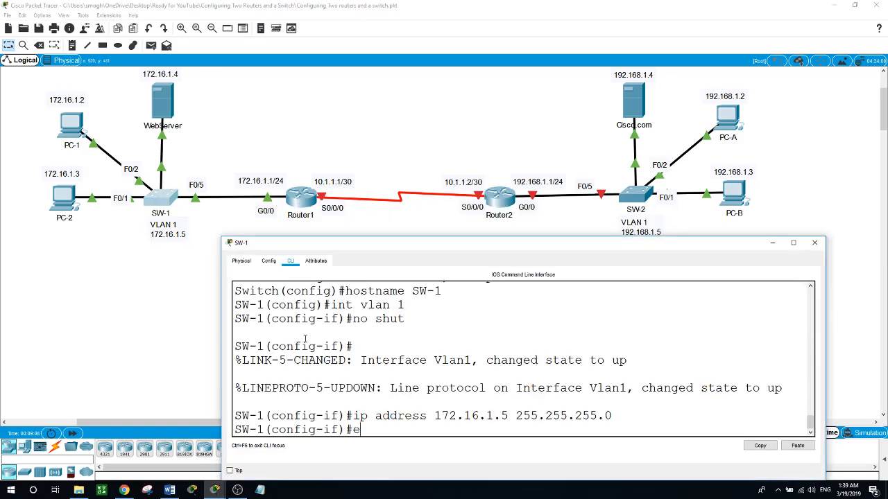
type("exit")
key("Return")
type("ip ")
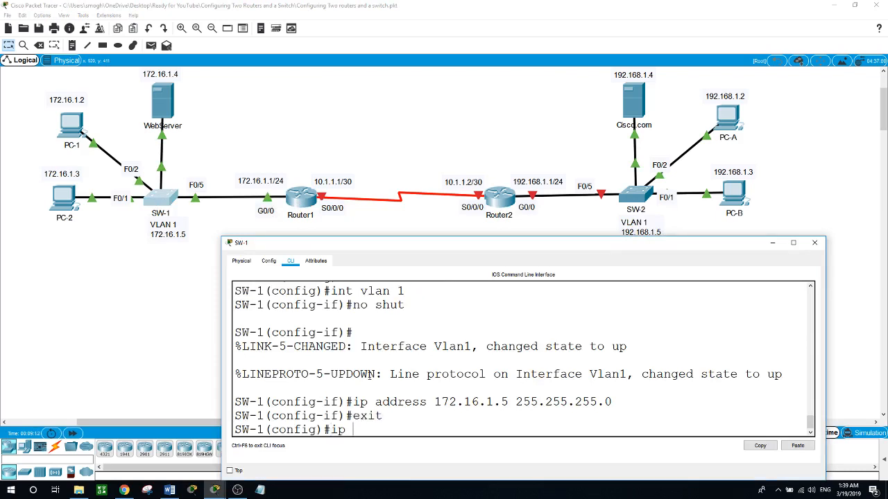
type("def")
key("Tab")
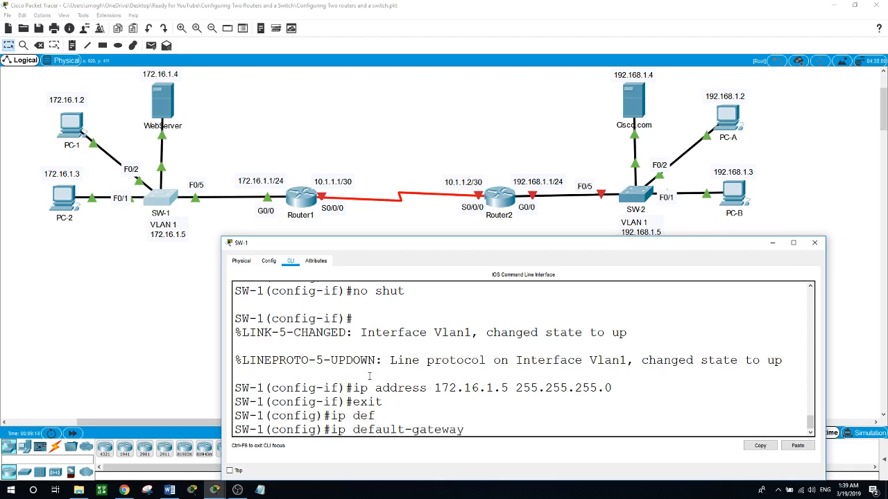
type("172.16.1.1")
key("Return")
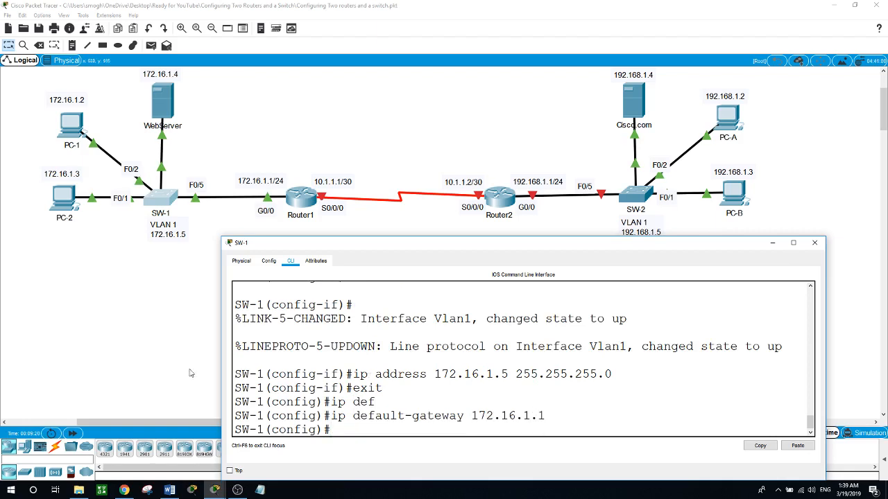
Return SW-1 to privileged mode and check the Vlan1 entry with show ip int brief.
left_click(65, 342)
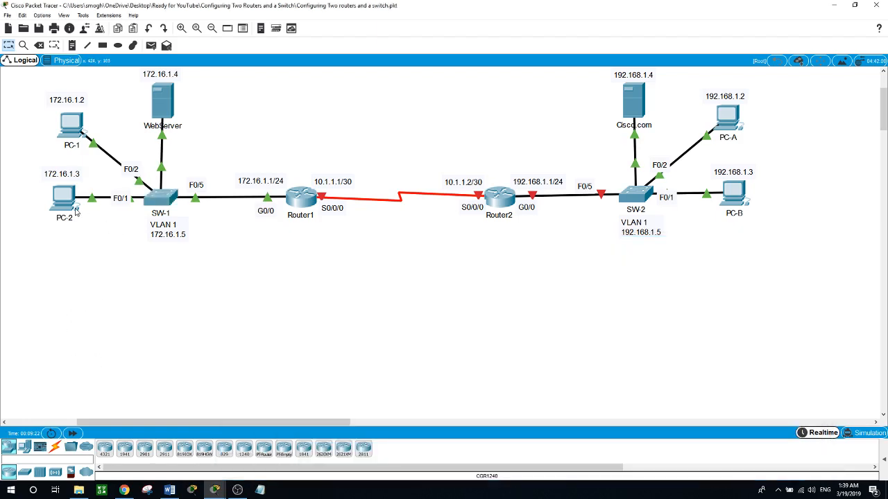
left_click(159, 203)
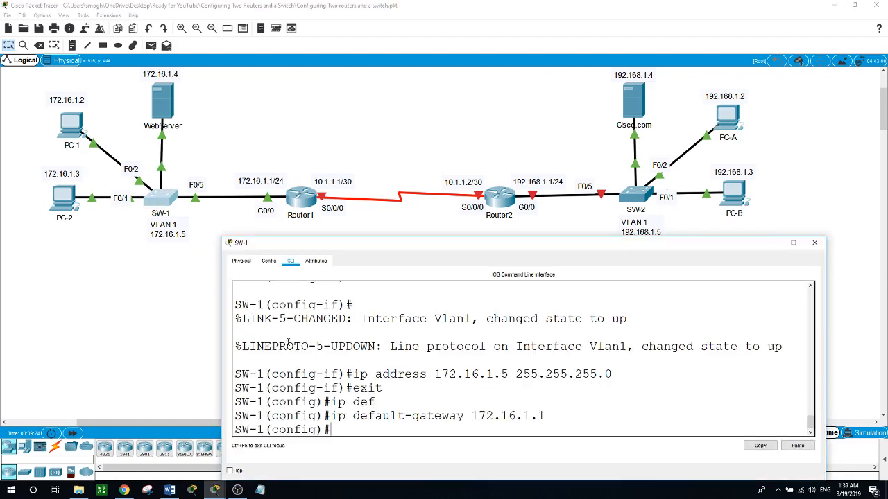
type("exit")
key("Return")
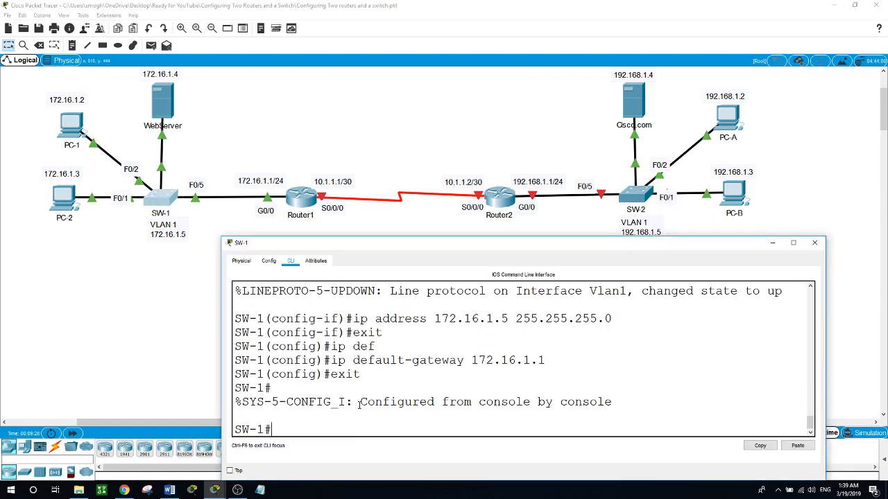
type("show ip int brief")
key("Return")
key("space")
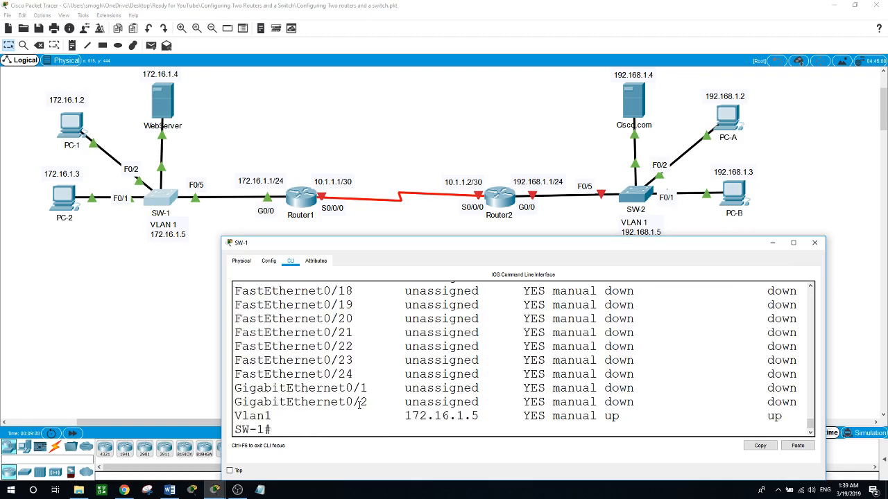
left_click_drag(238, 414, 786, 417)
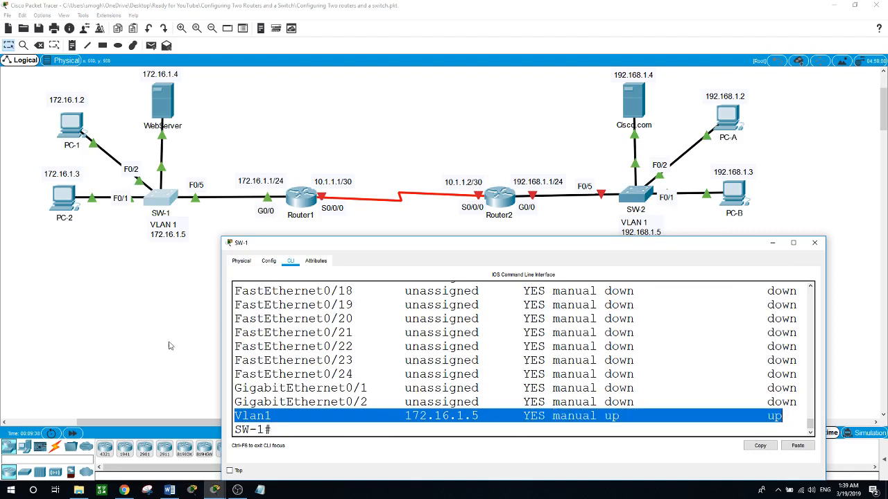
left_click(168, 345)
Check the static IP address, subnet mask and default gateway of PC-2 and PC-1.
left_click(69, 201)
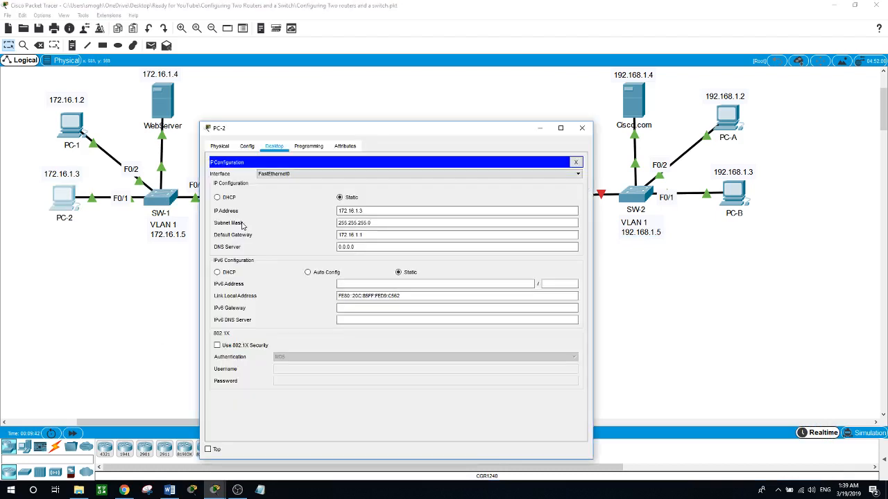
left_click(340, 222)
left_click(343, 212)
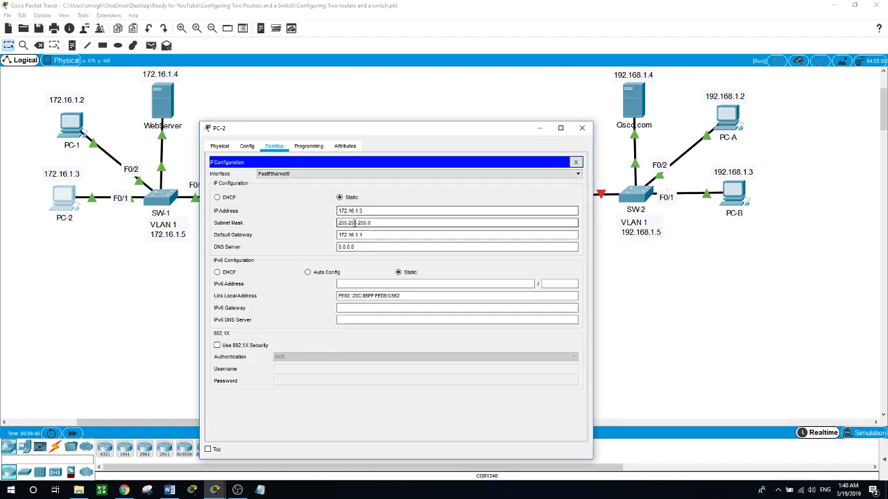
left_click(345, 225)
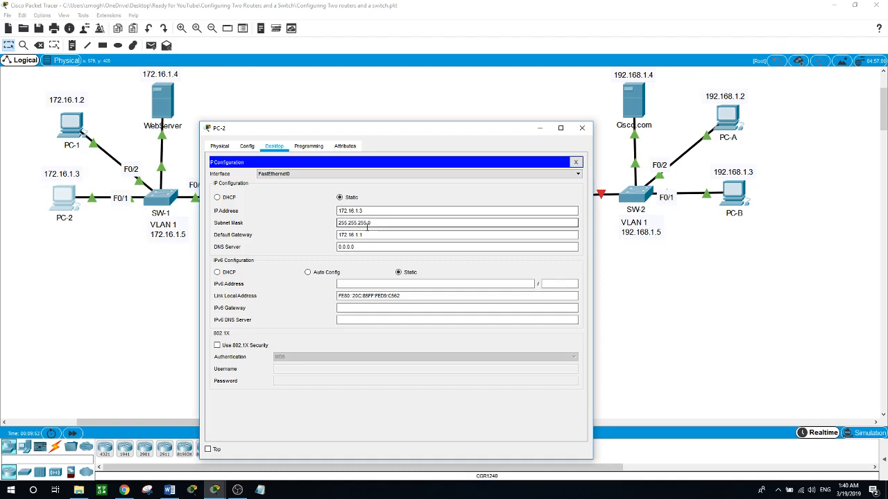
left_click_drag(389, 131, 365, 237)
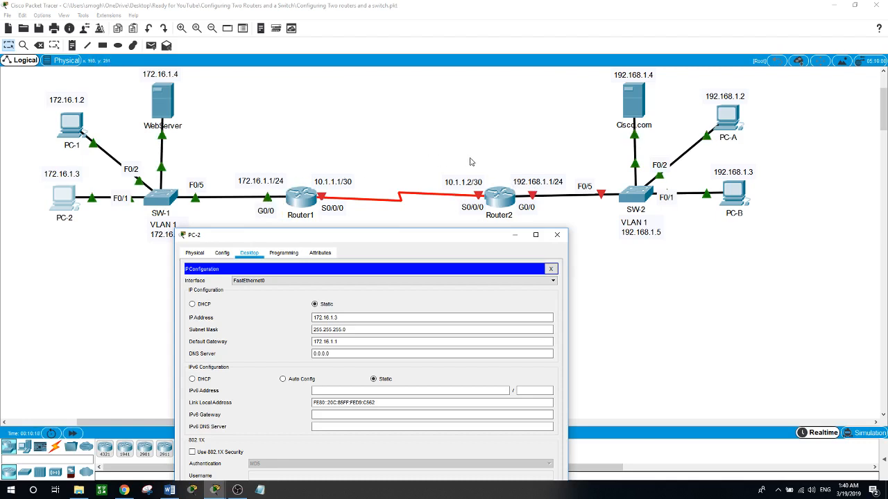
left_click(115, 269)
left_click(70, 128)
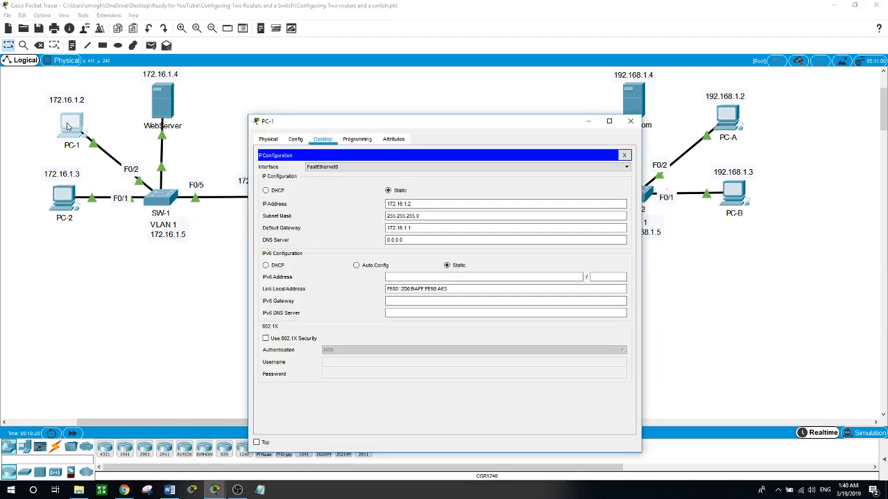
left_click(388, 205)
left_click(173, 288)
Open WebServer's IP configuration and enter the static IP address 172.16.1.5.
left_click(166, 104)
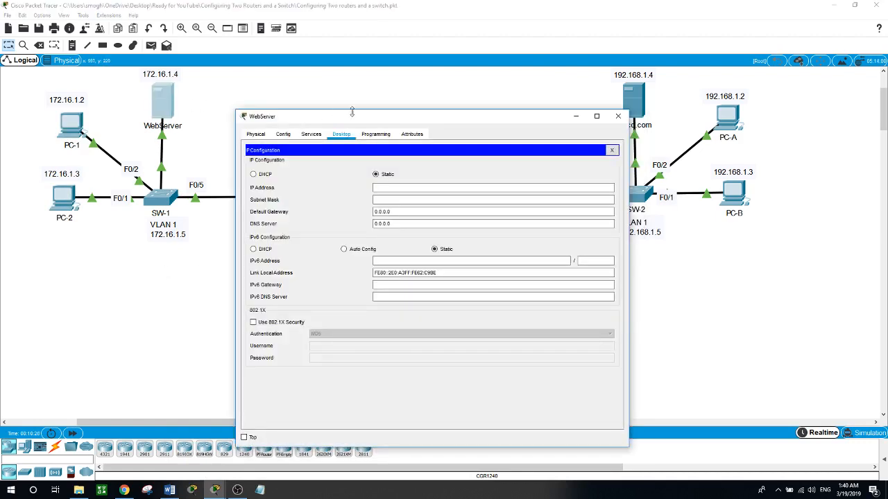
left_click_drag(352, 111, 392, 111)
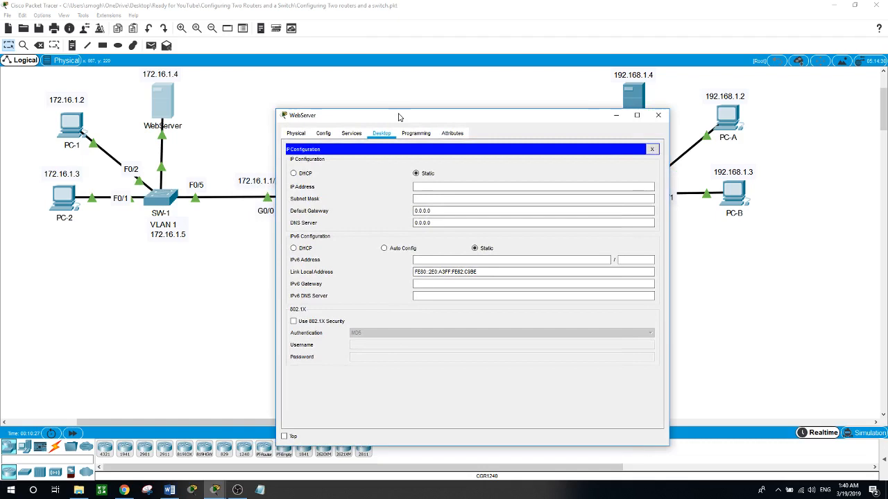
left_click(425, 185)
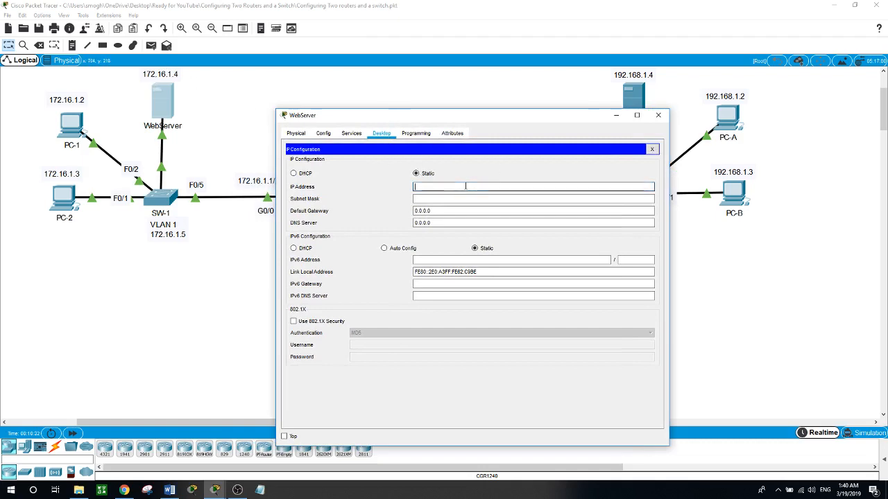
type("172.16.1")
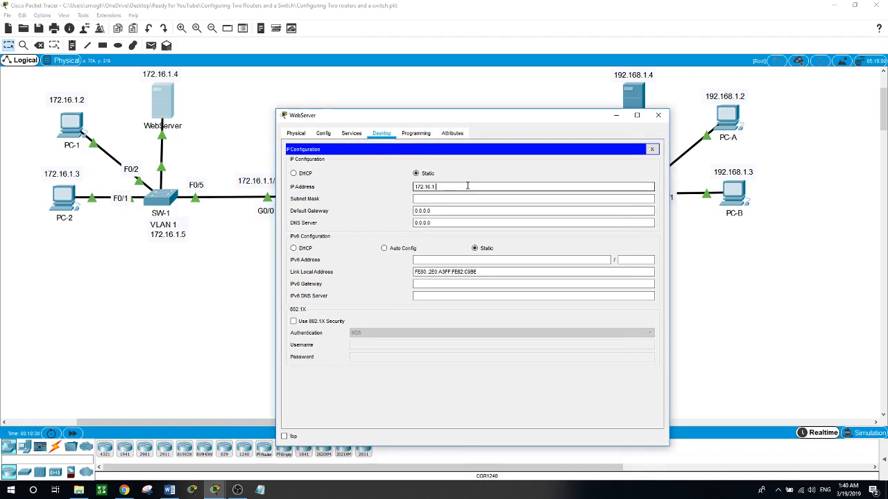
type(".5")
key("Tab")
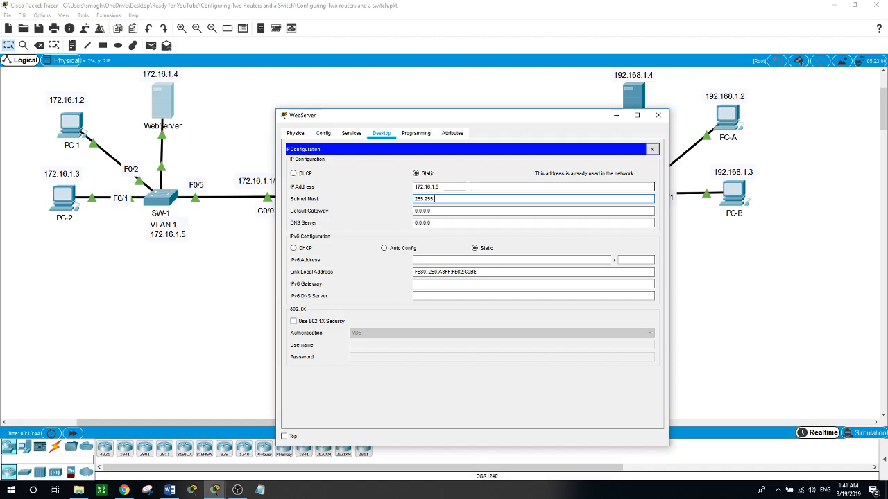
Set WebServer's subnet mask to 255.255.255.0 and its default gateway to 172.16.1.1.
type(".255.0")
key("Tab")
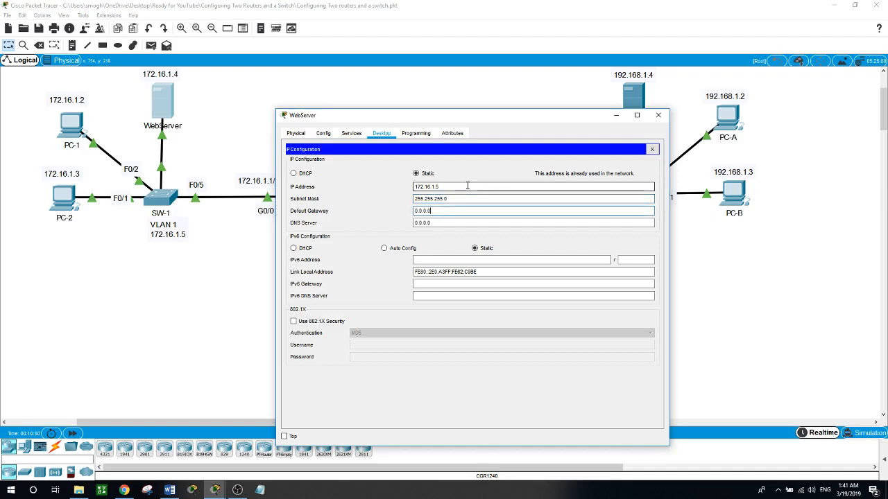
key("BackSpace")
key("BackSpace")
key("BackSpace")
key("BackSpace")
left_click_drag(366, 118, 470, 120)
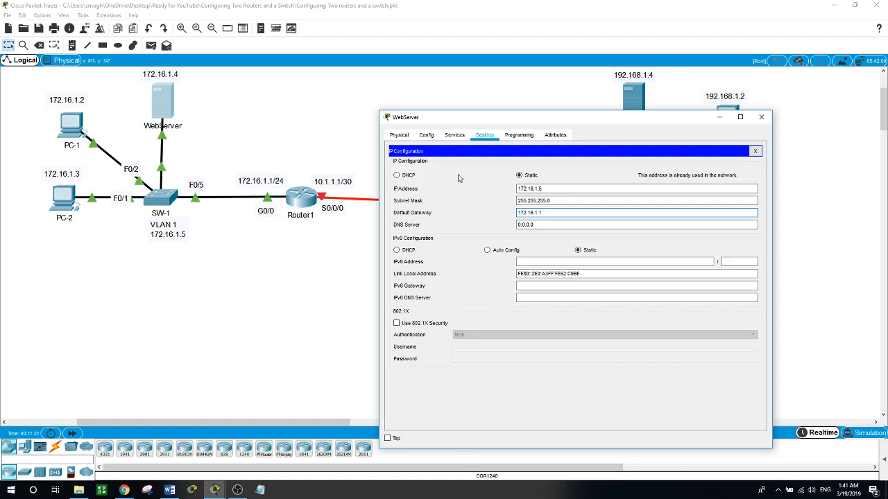
Check WebServer's HTTP and HTTPS service settings and leave its configuration window.
left_click(455, 135)
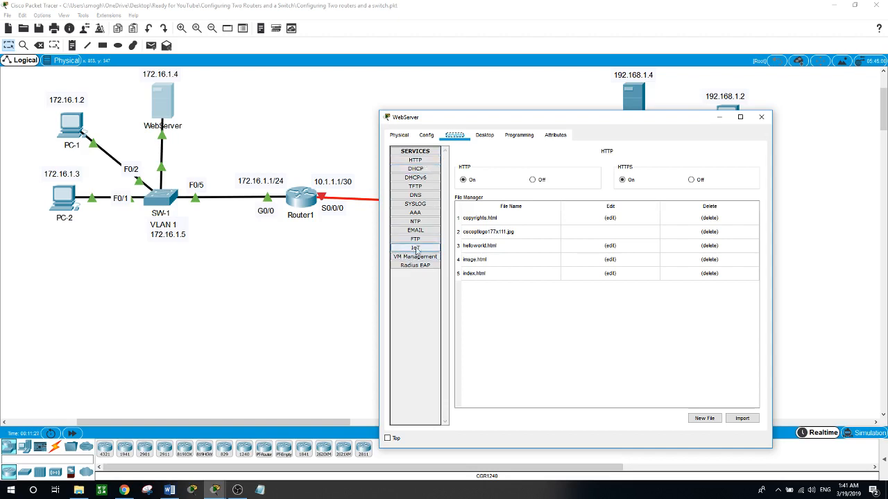
left_click(418, 161)
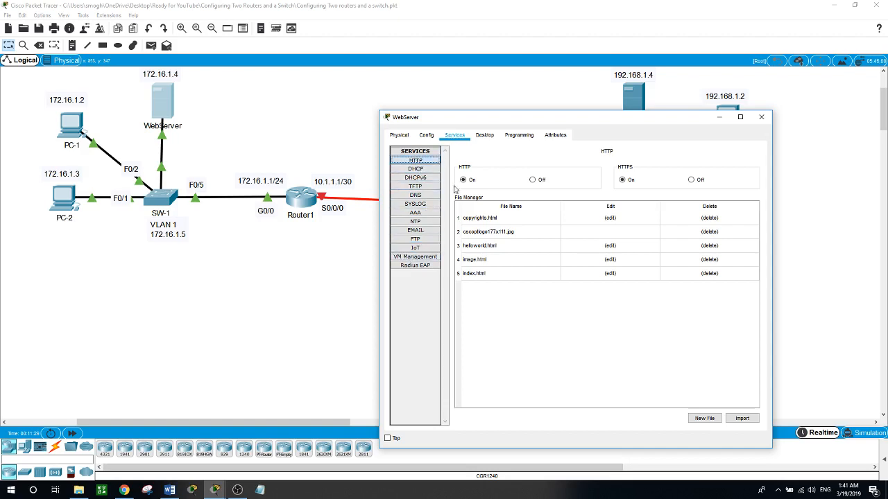
left_click(239, 244)
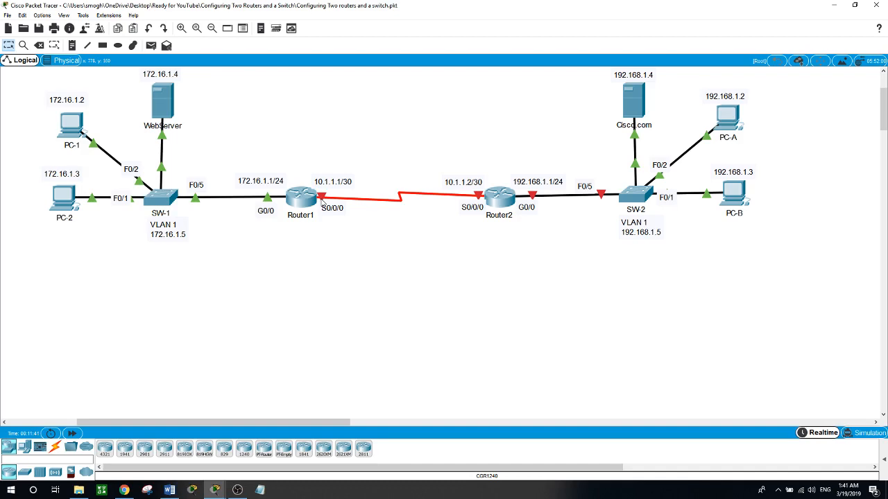
Open Router2's command line, enter global configuration mode and set the hostname to Router2.
left_click(507, 207)
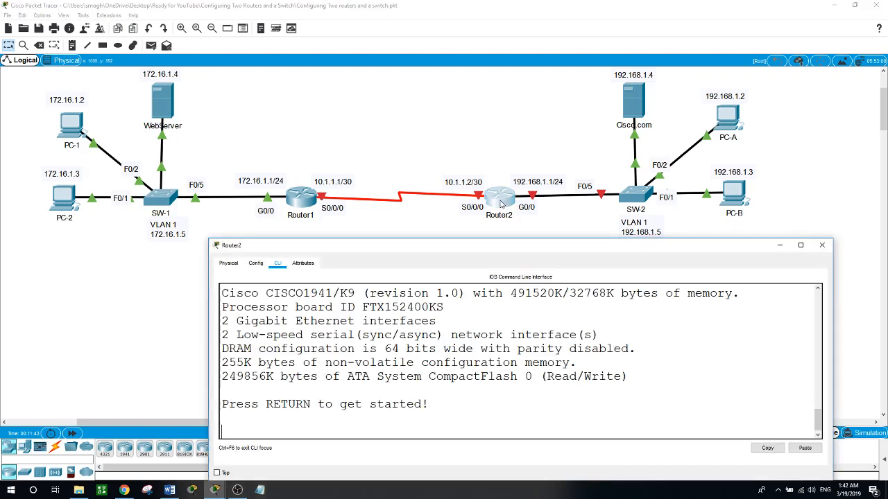
left_click_drag(517, 246, 474, 238)
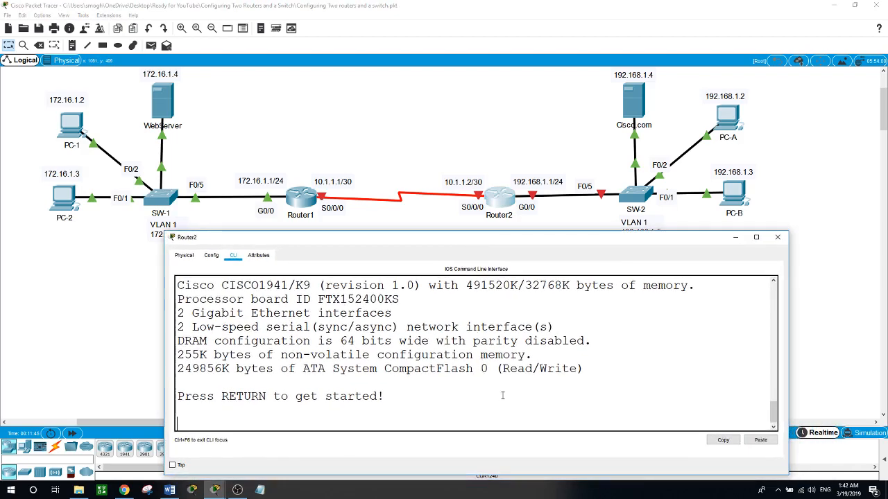
key("Return")
type("en")
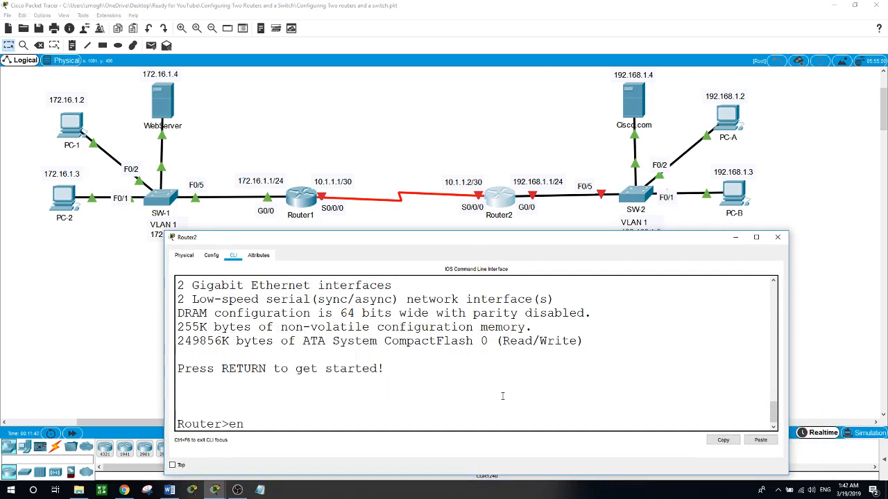
key("Return")
type("conf t")
key("Return")
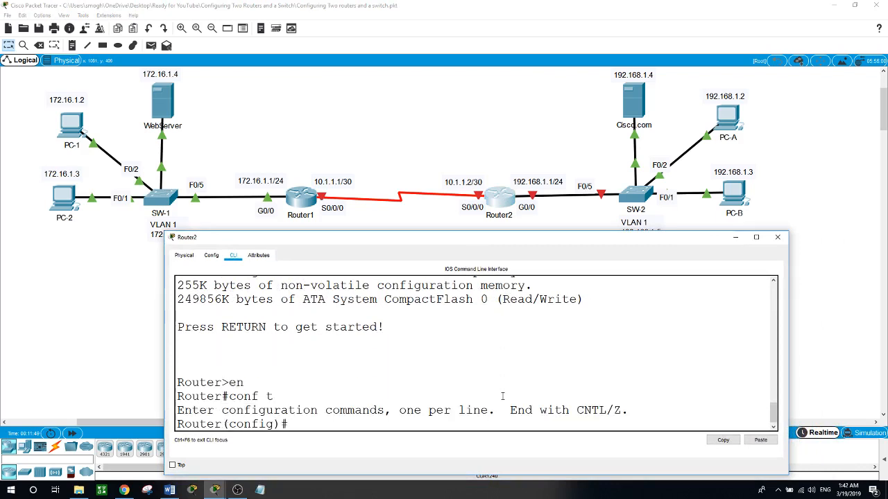
type("hostname Router2")
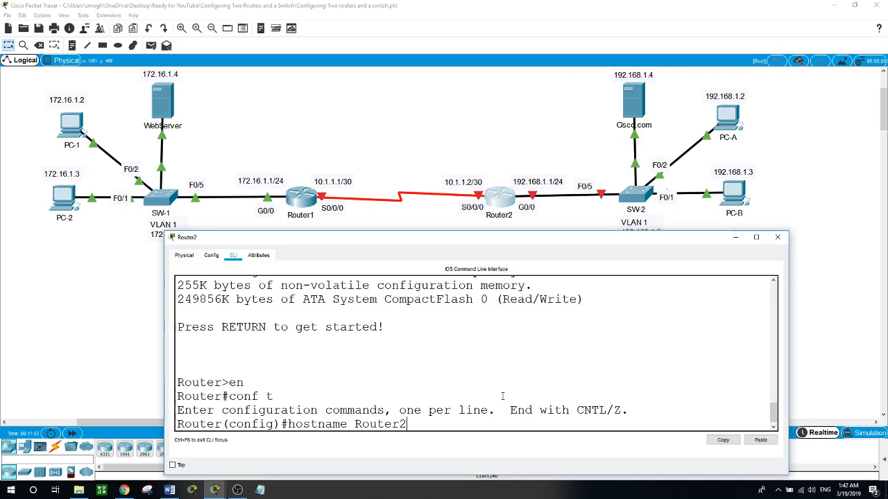
key("Return")
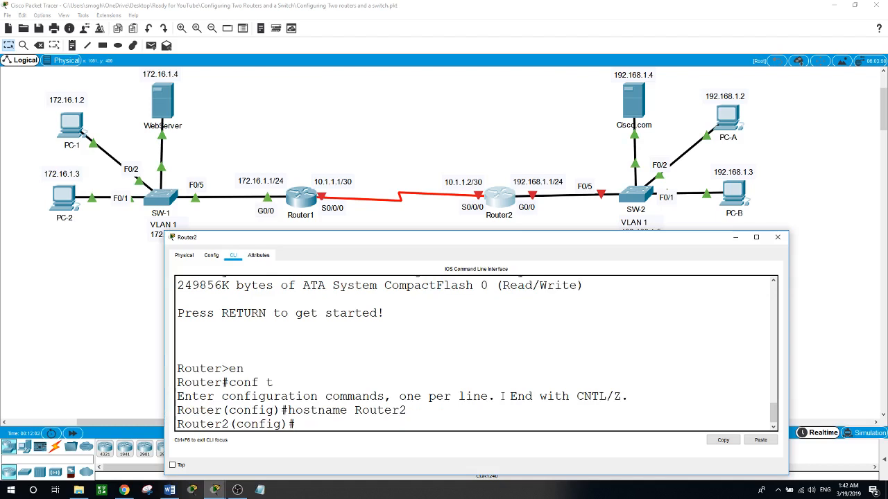
Assign IP address 10.1.1.2 with subnet mask 255.255.255.252 to Router2's interface serial 0/0/0.
type("int")
key("Tab")
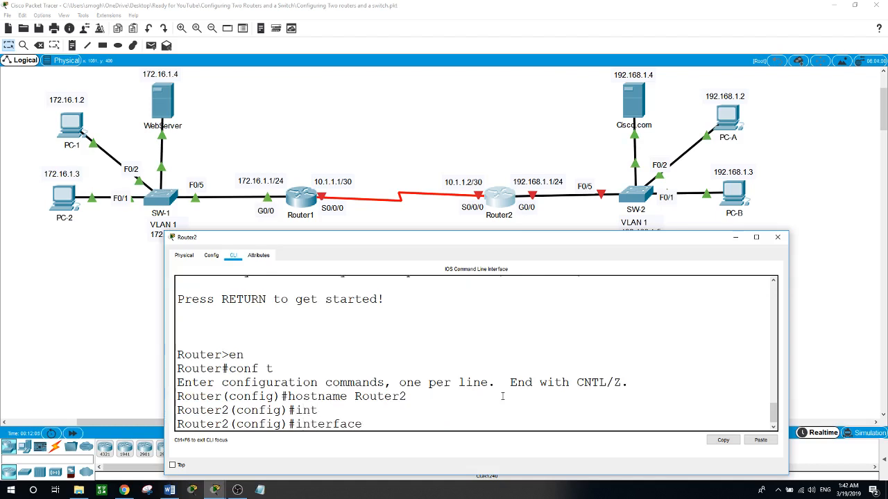
type("s")
key("Tab")
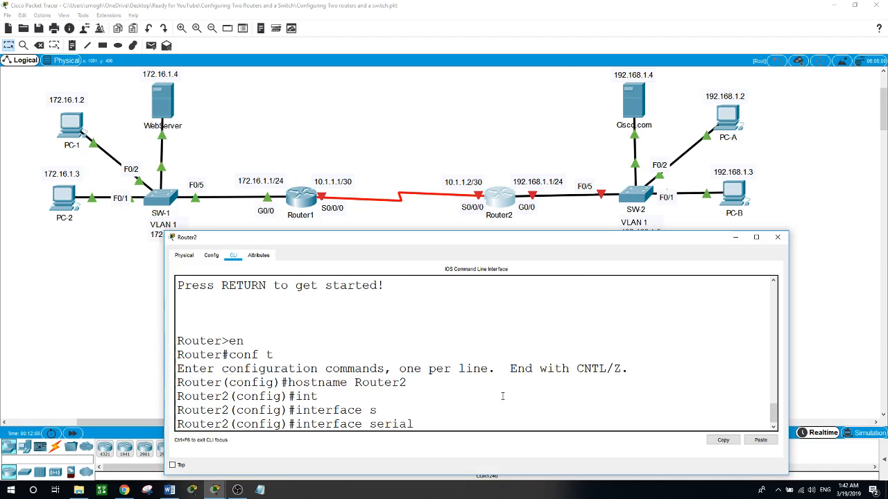
type("0/0/0")
key("Return")
type("ip ")
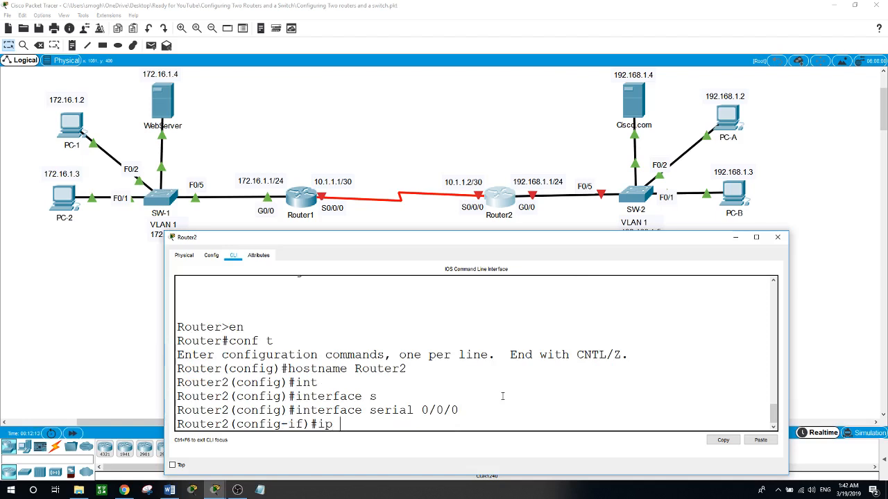
type("ad")
key("Tab")
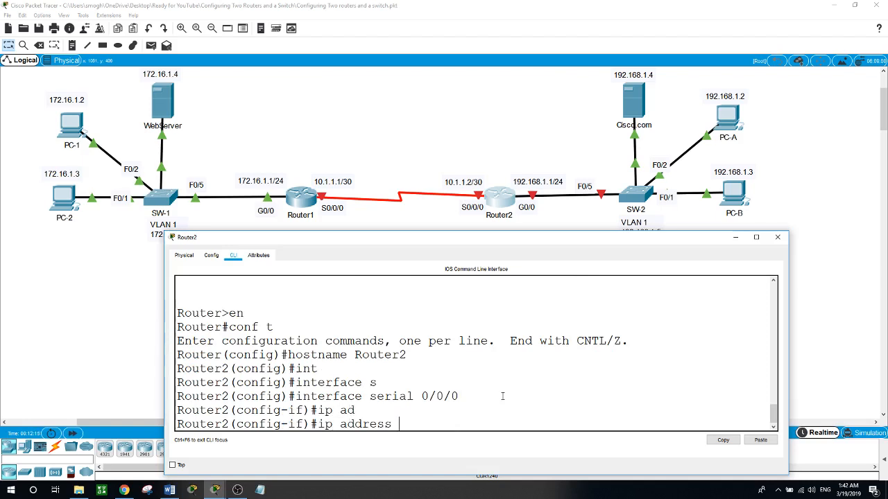
type("10.1.1.2 255.255.255")
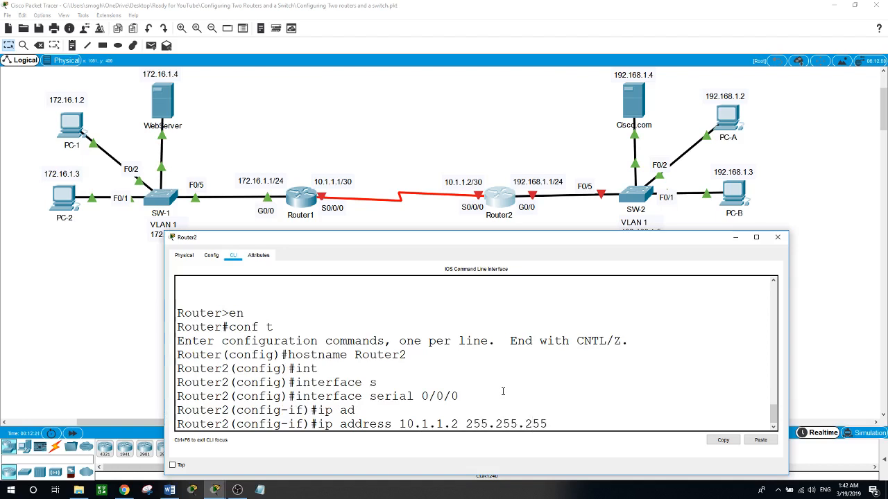
type(".252")
key("Return")
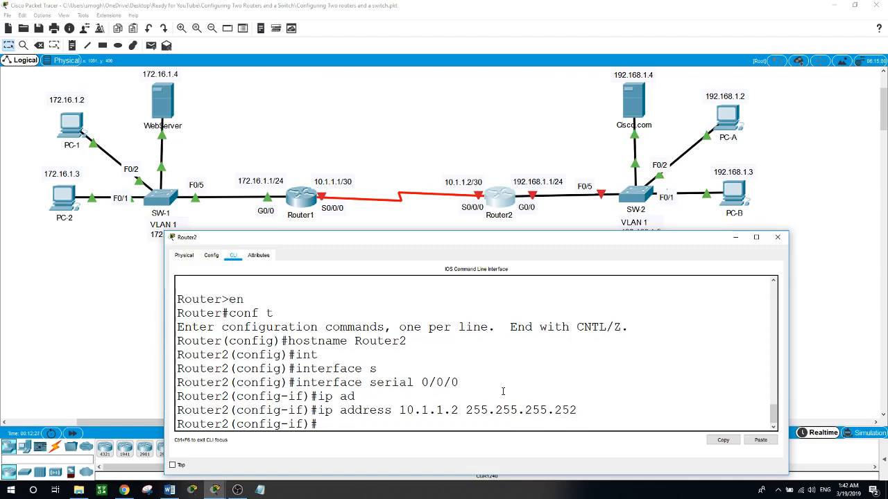
Enable Router2's serial 0/0/0 interface with no shut and review its line protocol message.
type("noshu")
key("BackSpace")
key("BackSpace")
key("BackSpace")
type("n")
key("BackSpace")
type("shut")
key("Return")
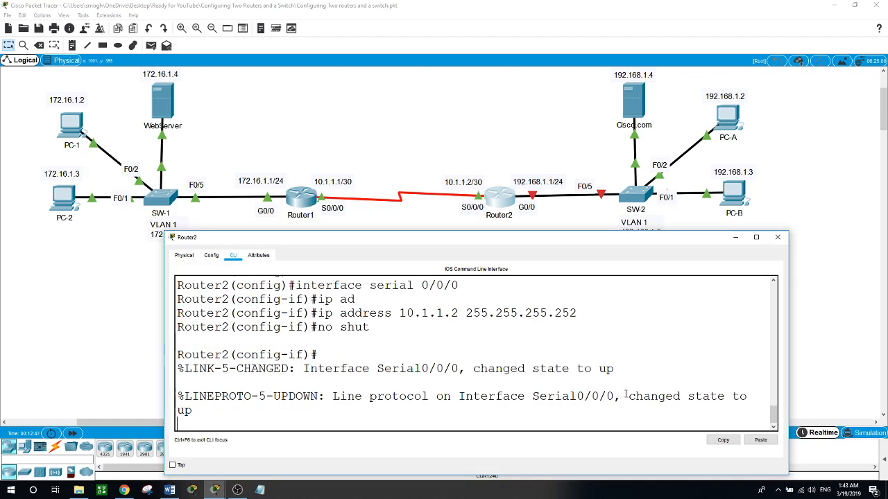
left_click_drag(627, 395, 705, 396)
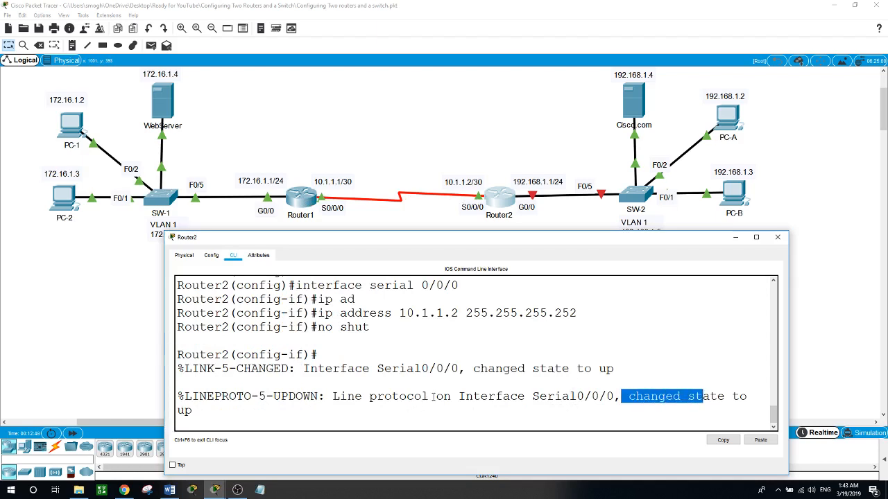
left_click_drag(341, 396, 523, 393)
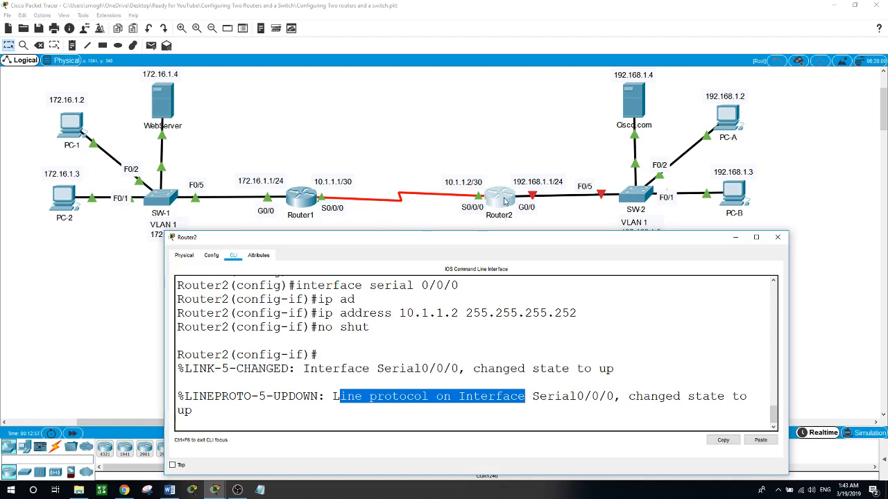
left_click(428, 417)
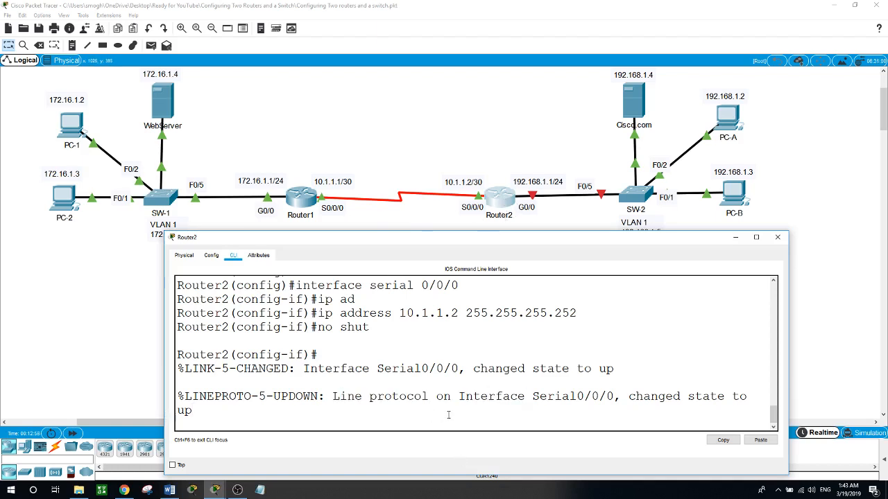
Assign IP address 192.168.1.1 with subnet mask 255.255.255.0 to Router2's interface g0/0.
key("Return")
type("int")
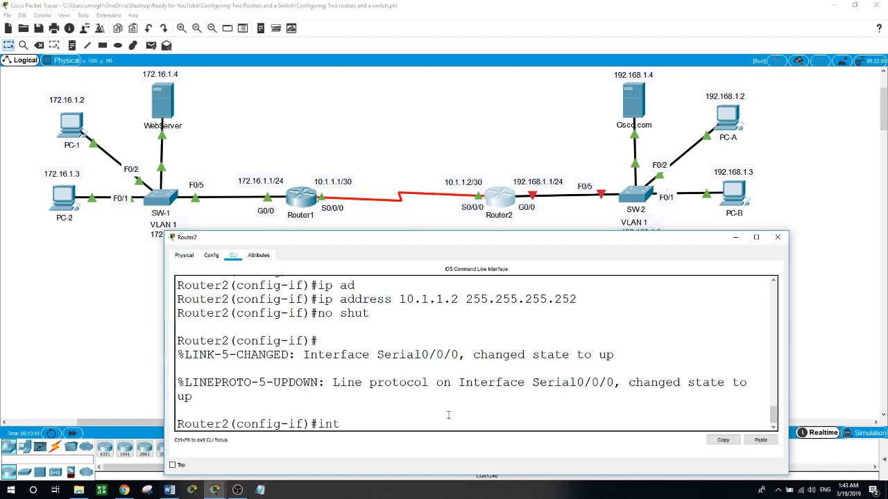
type(" g0/0")
key("Return")
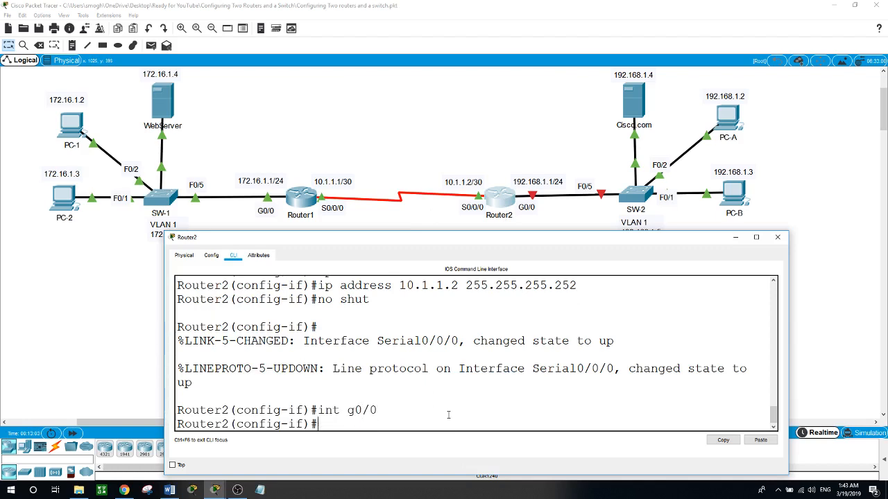
type("ip add")
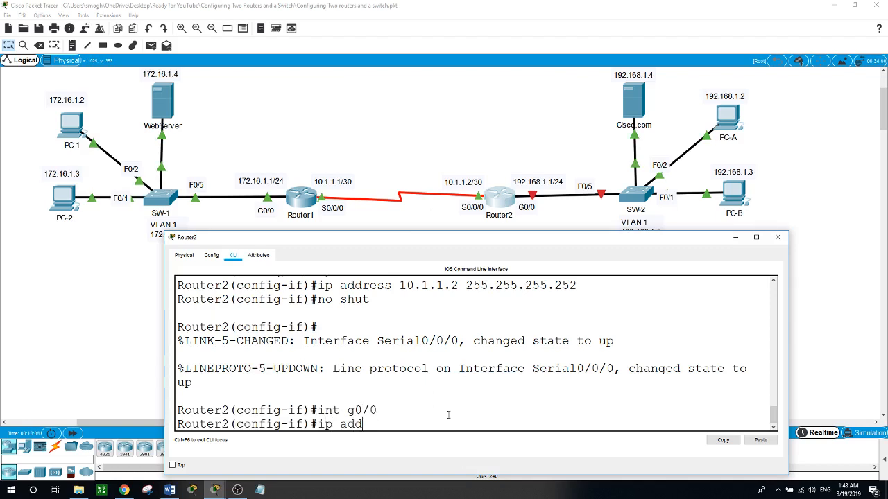
type("ress 1")
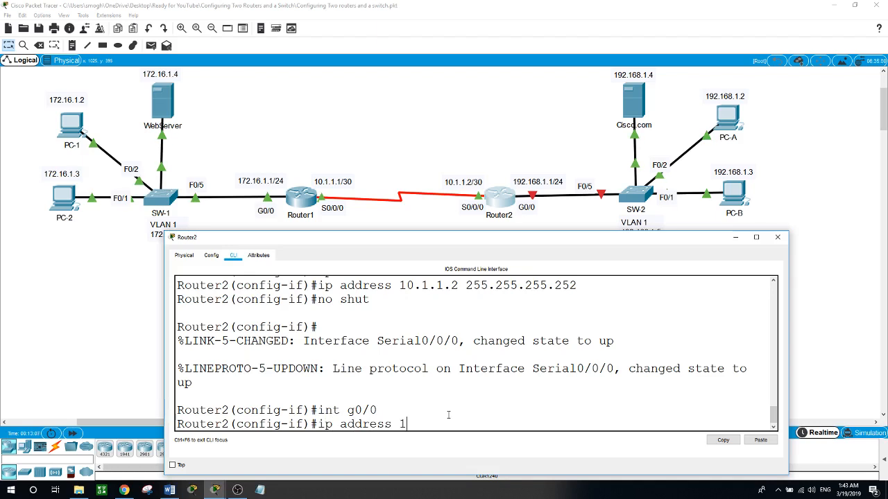
type("92.168.1.1 255.25")
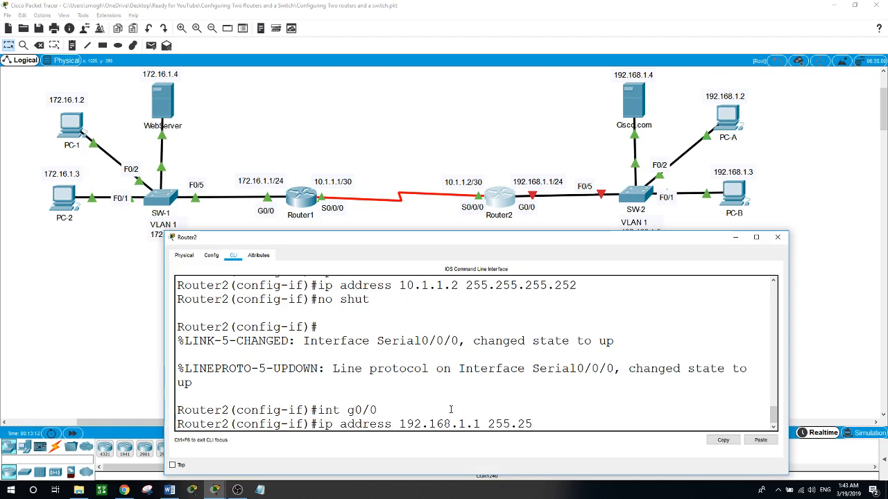
type("5.255.0")
key("Return")
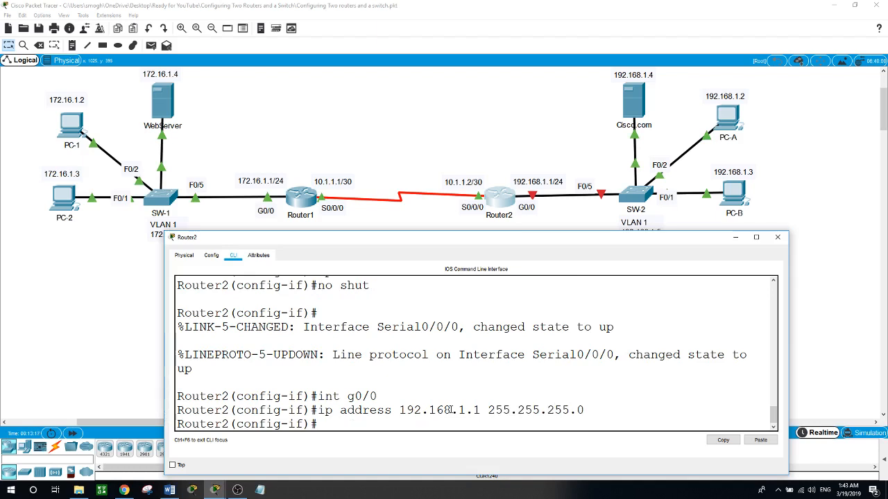
Enable Router2's g0/0 interface with no shut and return to its command prompt.
type("no shu")
key("BackSpace")
key("BackSpace")
key("BackSpace")
key("BackSpace")
type("shut")
key("Return")
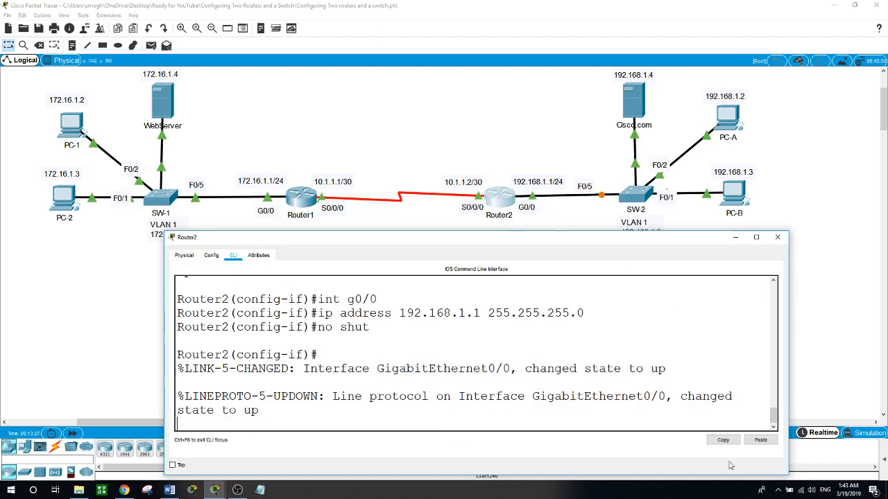
key("Return")
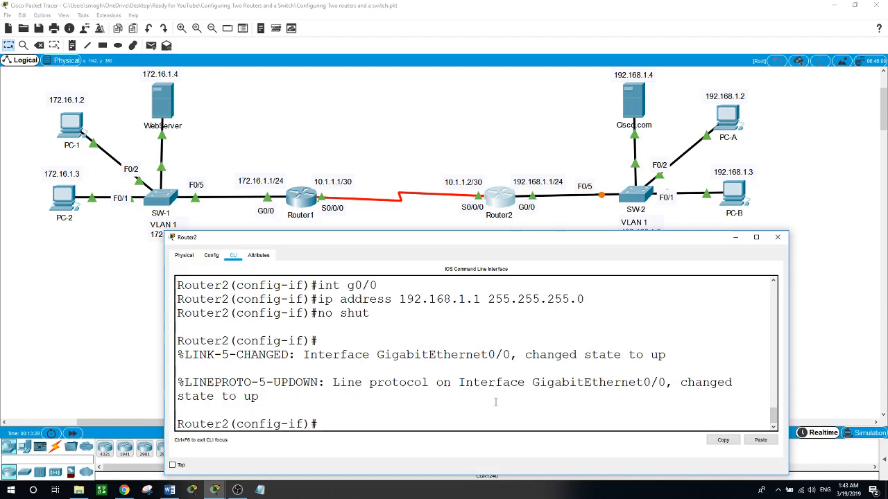
Open SW-2's command line, enter global configuration mode and set the hostname to SW-2.
left_click(641, 201)
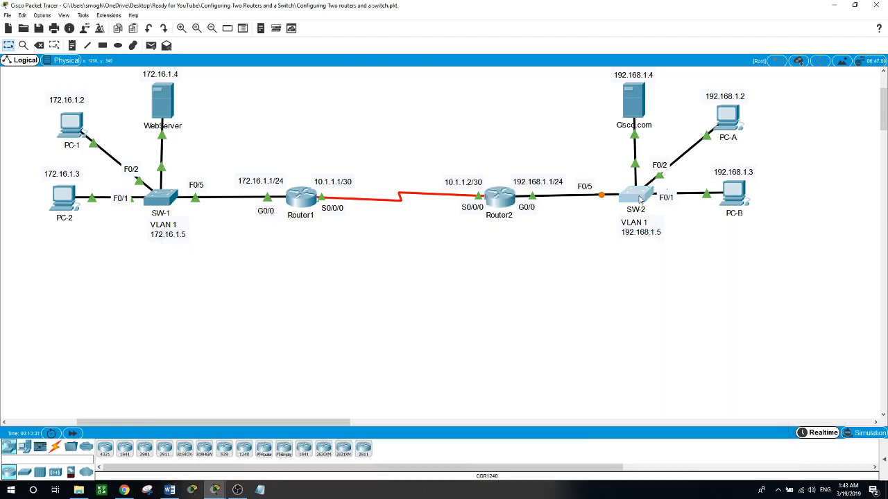
left_click_drag(589, 245, 492, 246)
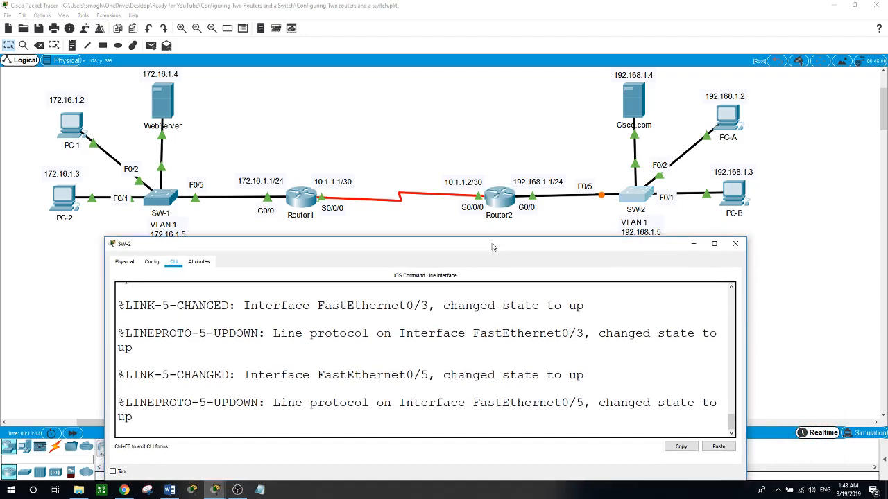
key("Return")
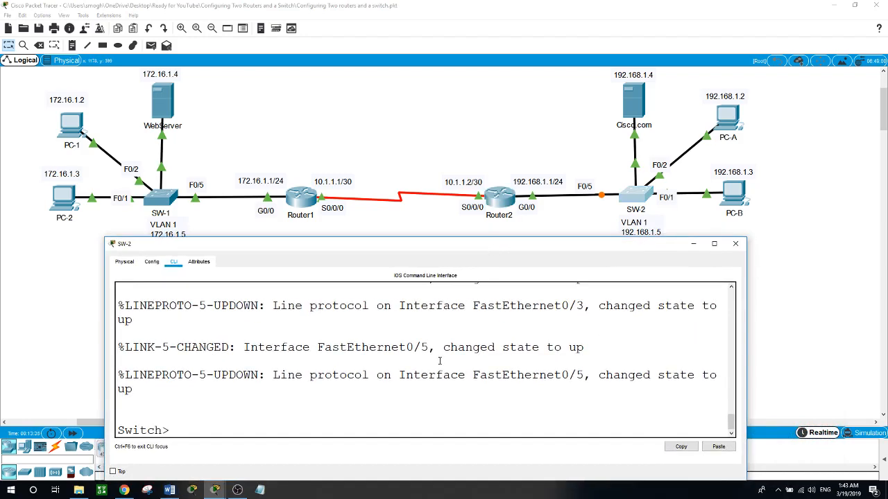
type("en")
key("Return")
type("conf")
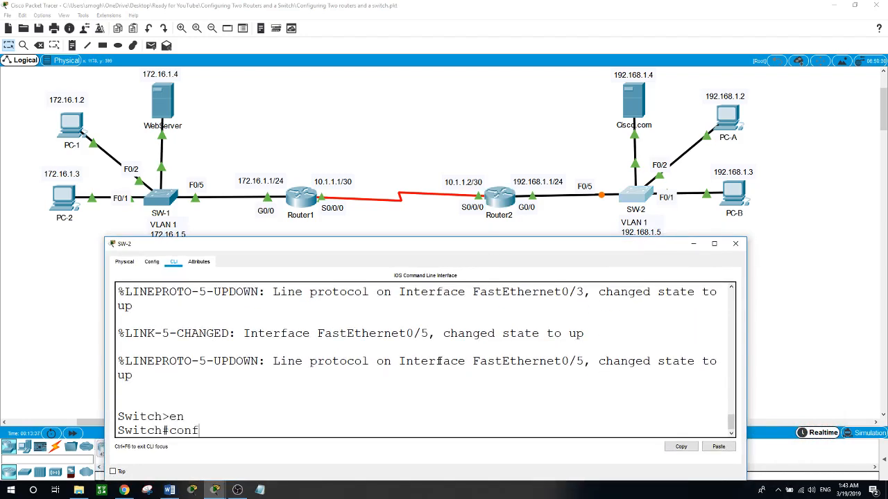
key("Tab")
type("ter")
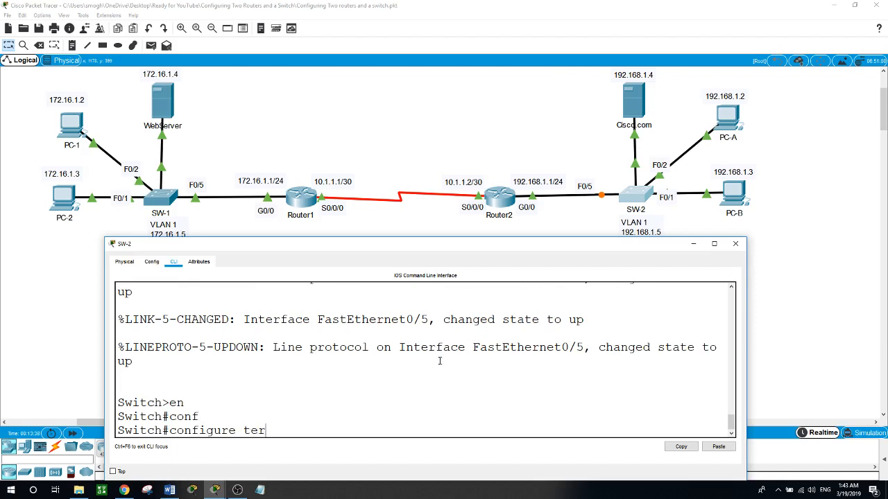
key("Tab")
key("Return")
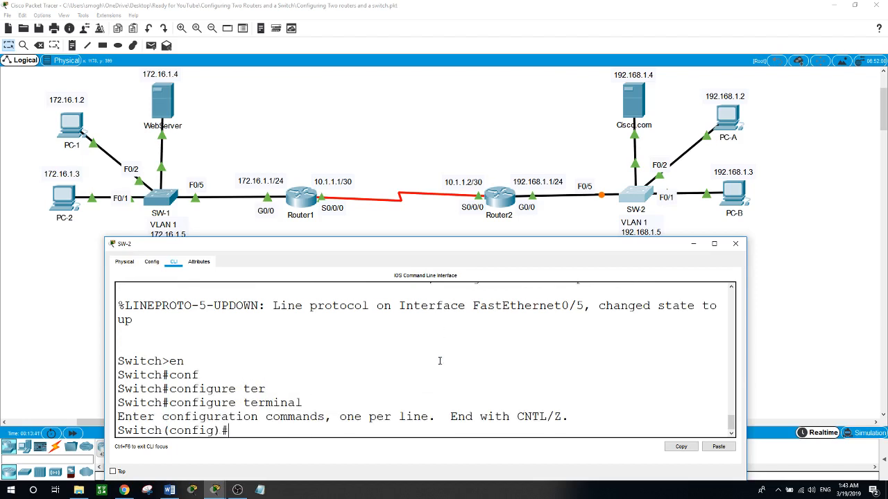
type("hostname SW-2")
key("Return")
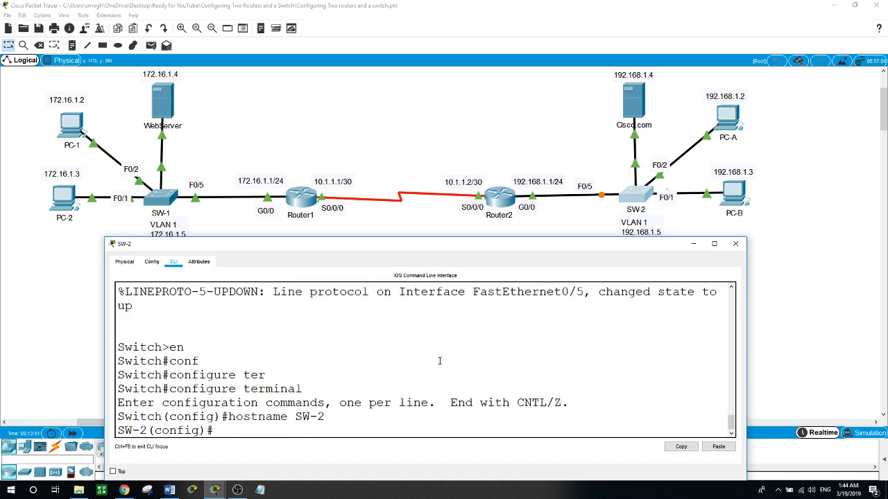
Leave configuration mode on SW-2 and check the Vlan1 entry with show ip int brief.
type("exit")
key("Return")
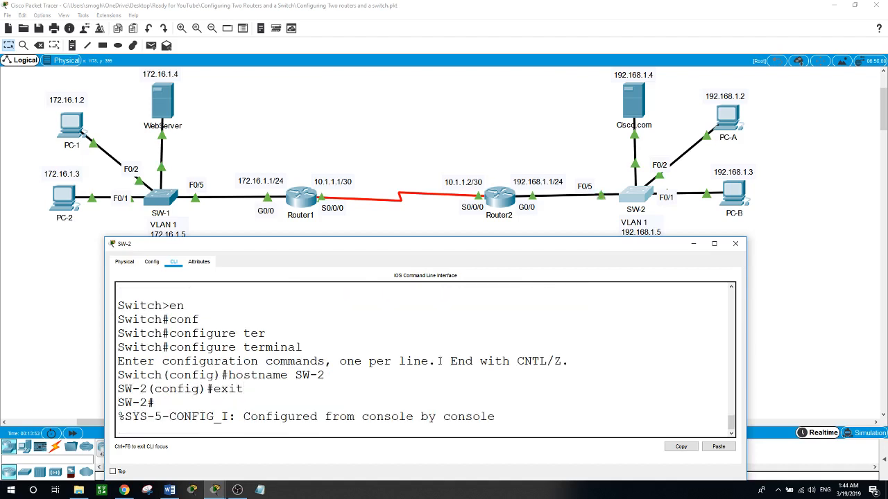
key("Return")
type("show i")
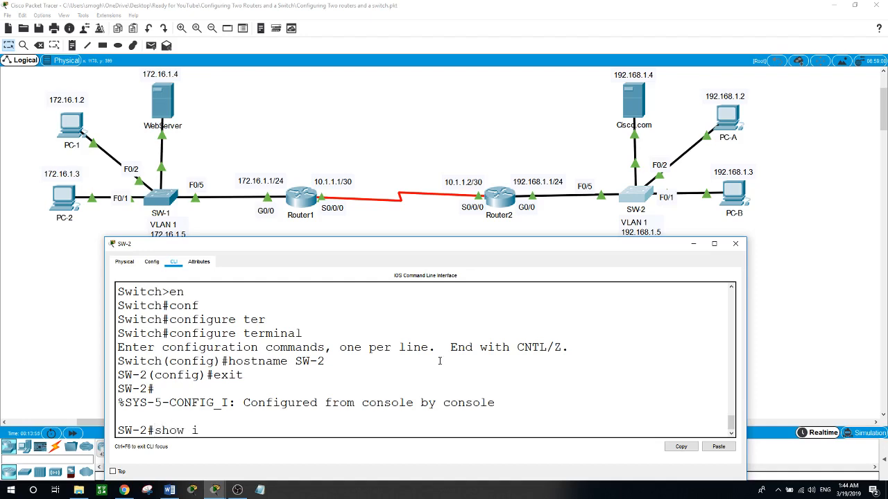
type("p int brief")
key("Return")
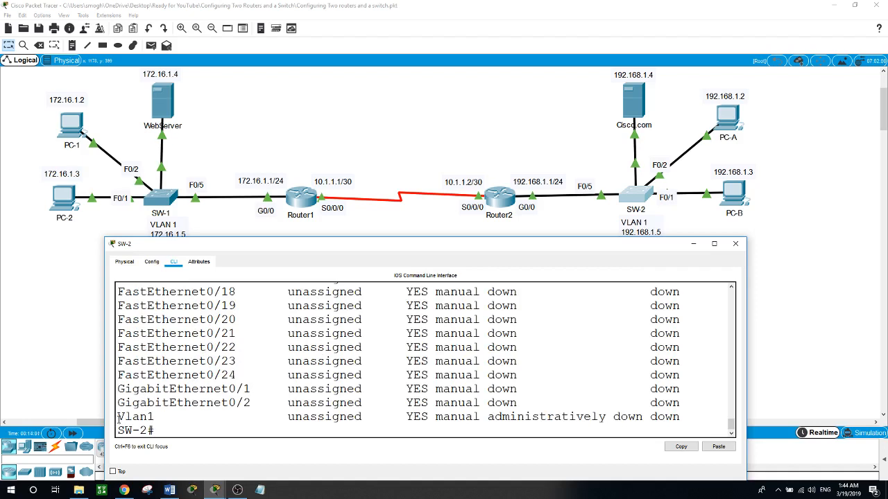
left_click_drag(119, 418, 659, 410)
left_click(255, 432)
Enter configuration mode on SW-2, select interface vlan 1 and enable it with no shut.
type("conf t")
key("Return")
type("in")
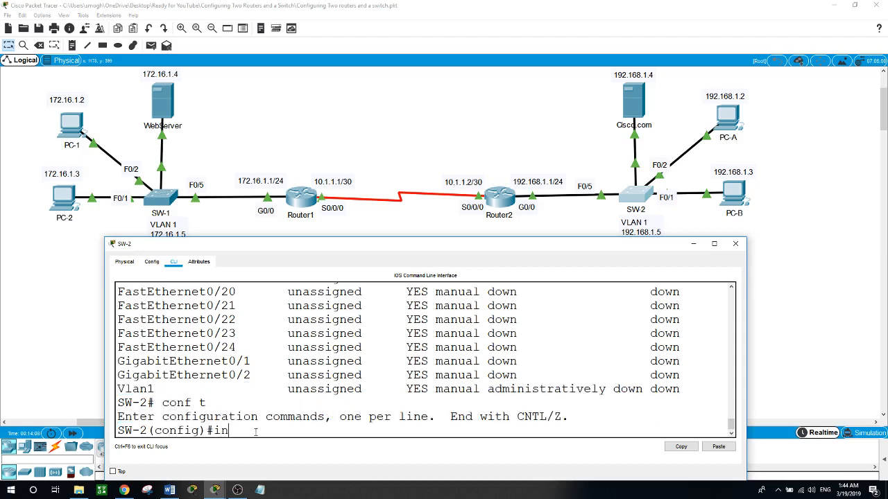
type("te")
key("Tab")
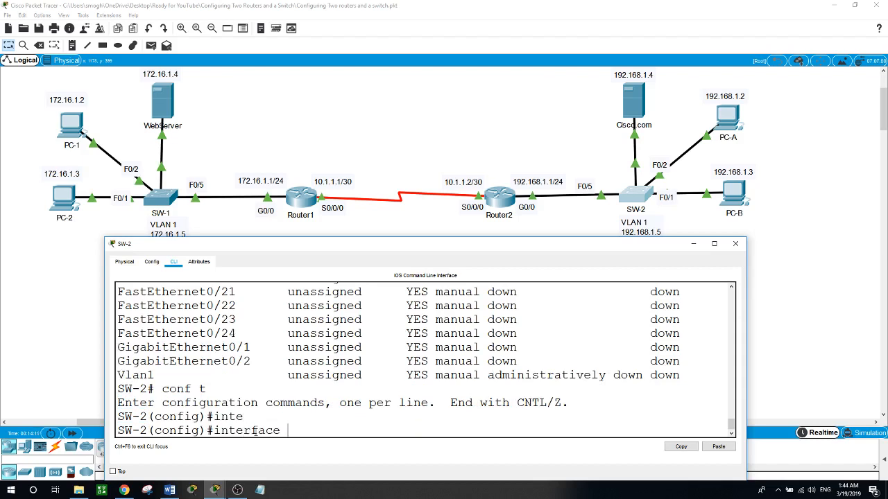
type("vlan")
type("1")
key("Return")
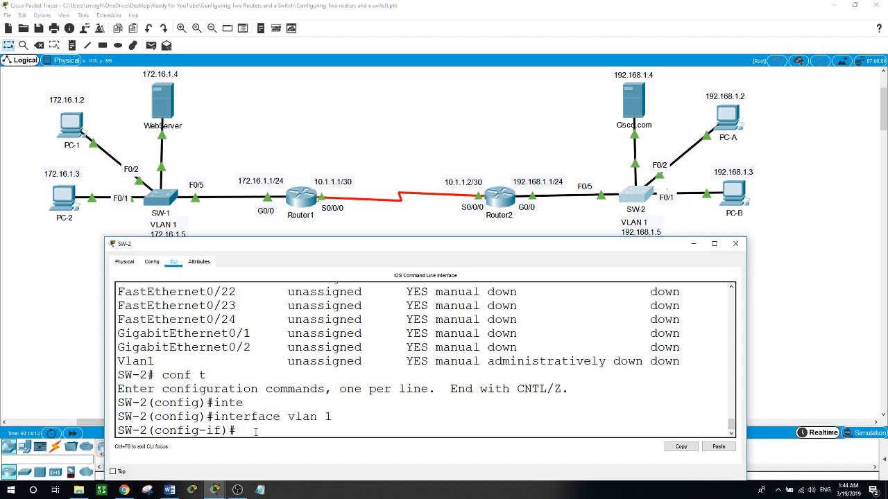
type("no shut")
key("Return")
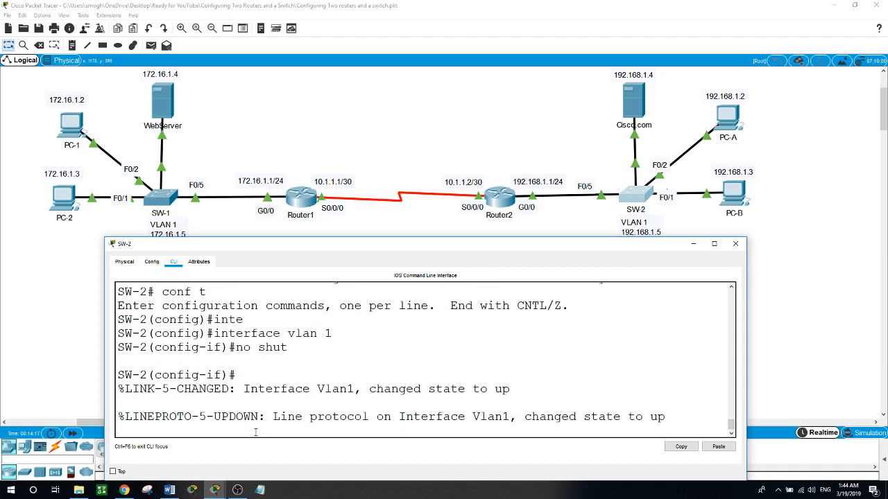
key("Return")
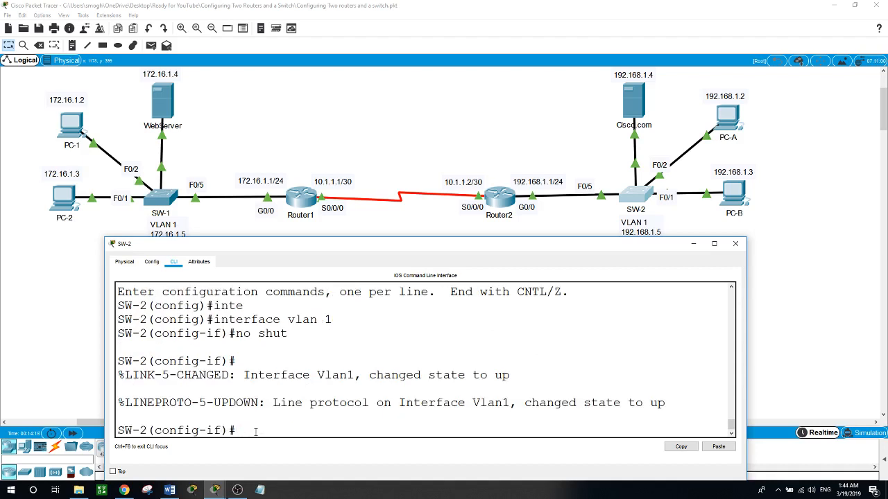
Assign IP address 192.168.1.5 with subnet mask 255.255.255.0 to SW-2's VLAN 1 and exit interface configuration.
type("ip address 192.168.1.5")
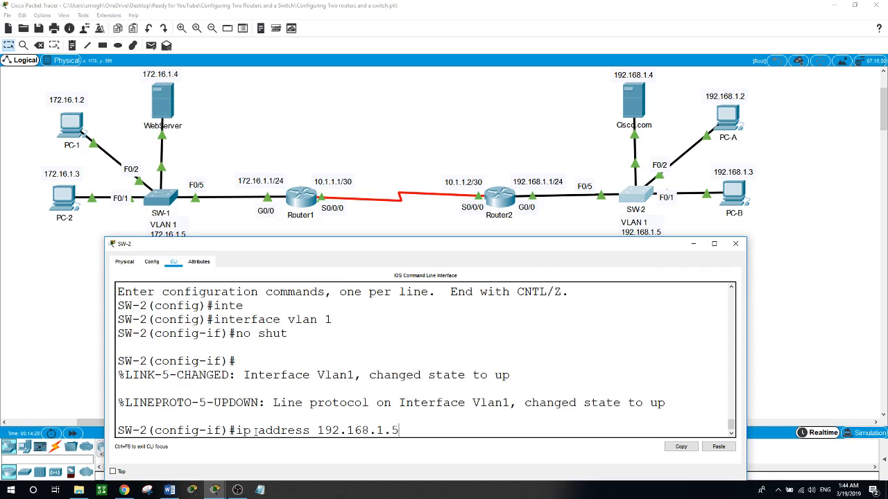
type(" 255.255.255.0")
key("Return")
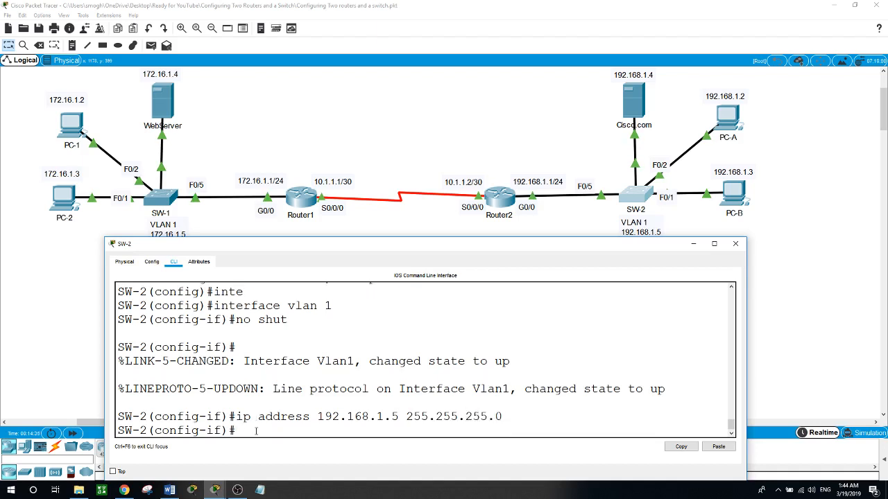
type("exit")
key("Return")
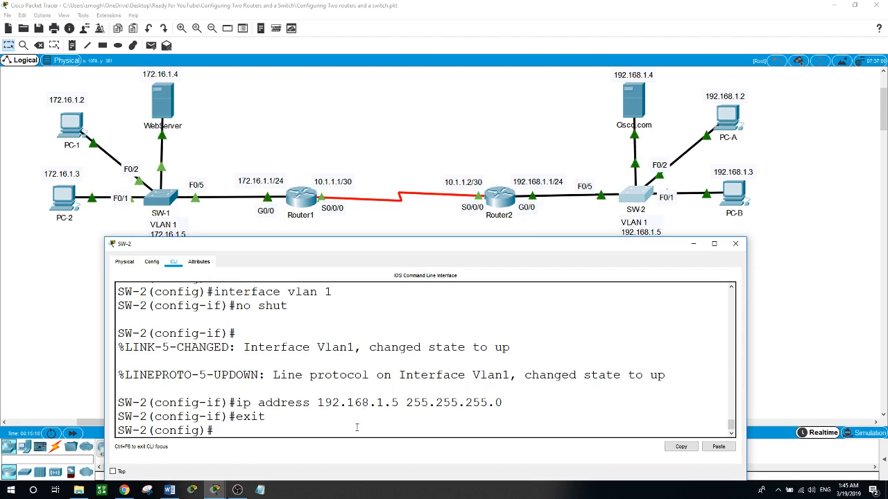
Set SW-2's default gateway to 192.168.1.1 and leave global configuration mode.
type("ip d")
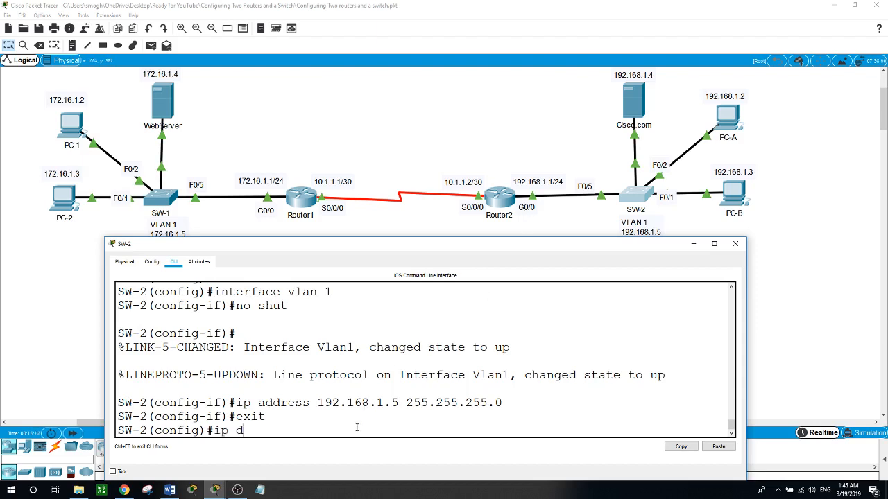
type("ef")
key("Tab")
type("1")
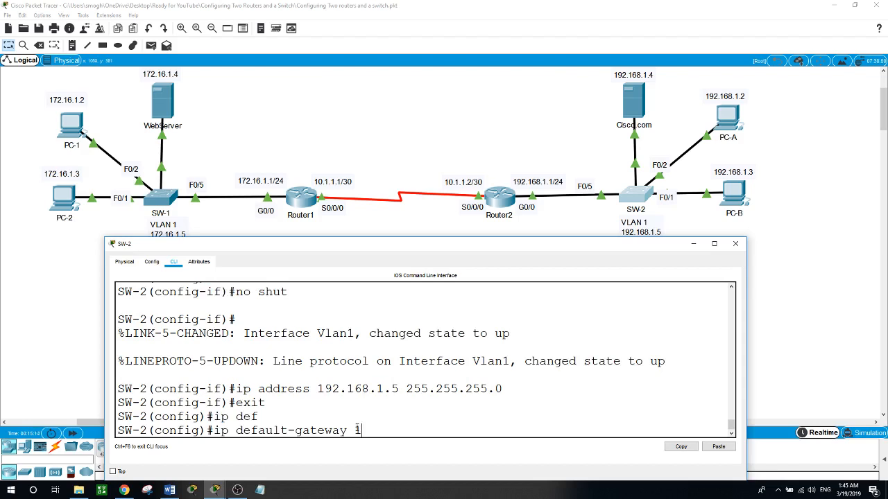
type("92.168.")
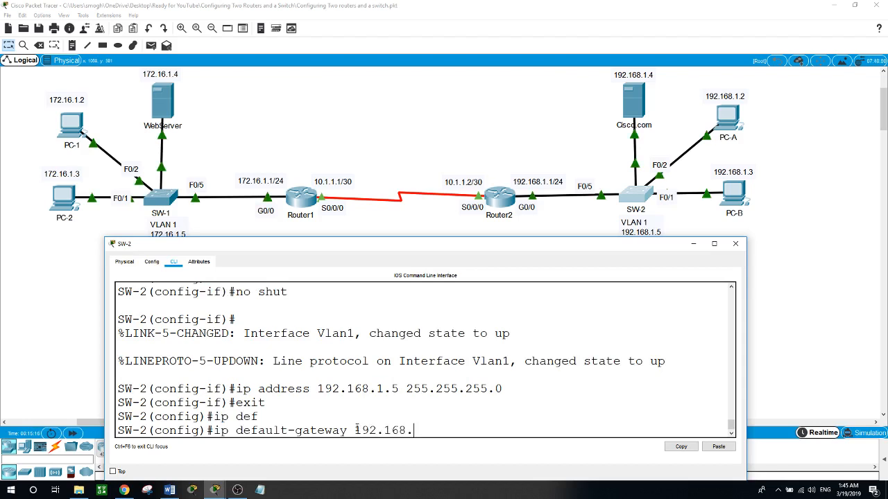
type("1.1")
key("Return")
type("exit")
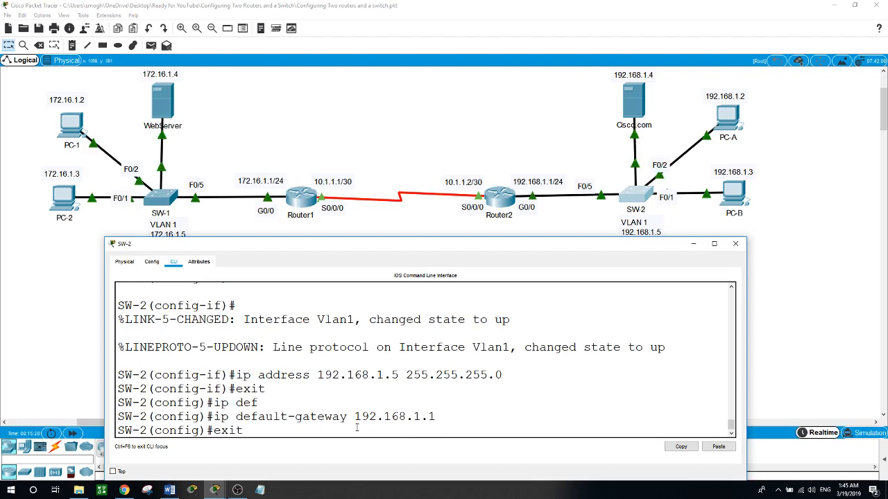
key("Return")
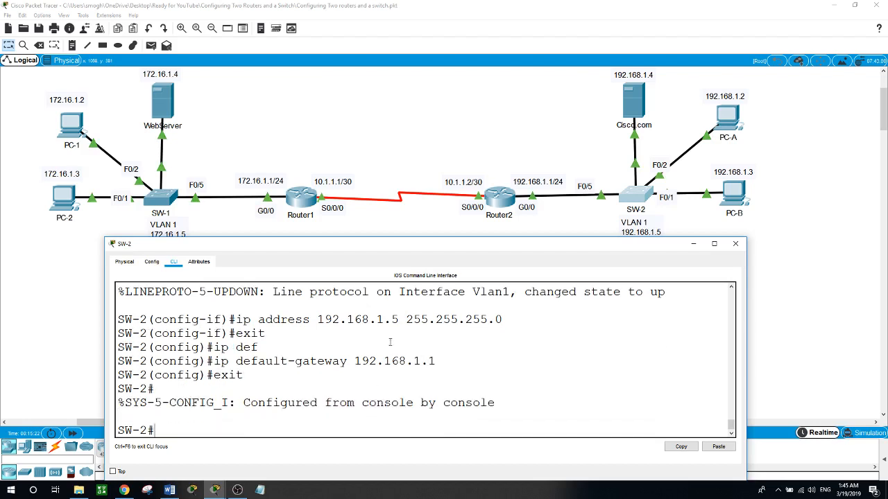
Check the IP address, subnet mask and default gateway settings of the Cisco.com server and PC-A.
left_click(496, 128)
left_click(641, 104)
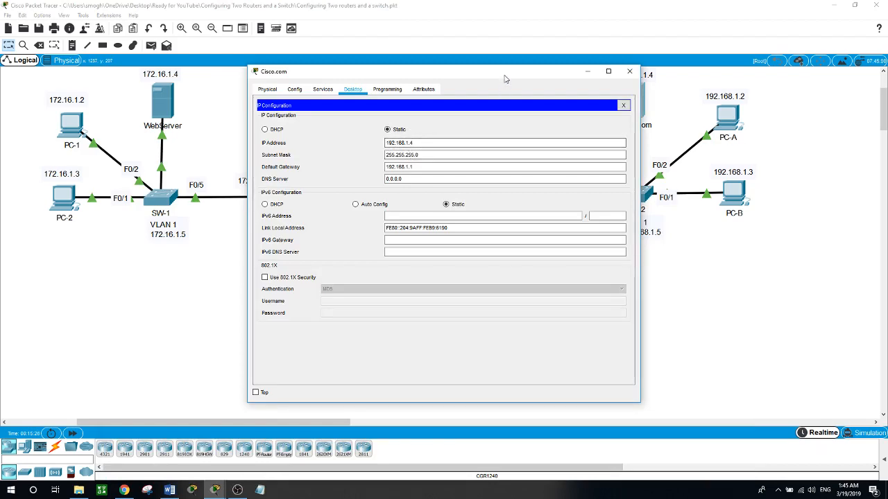
left_click_drag(504, 75, 470, 78)
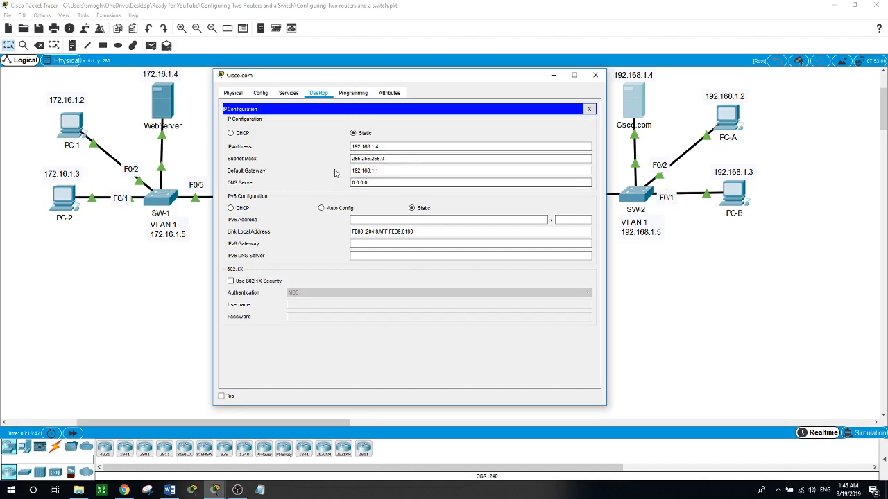
left_click_drag(499, 78, 385, 78)
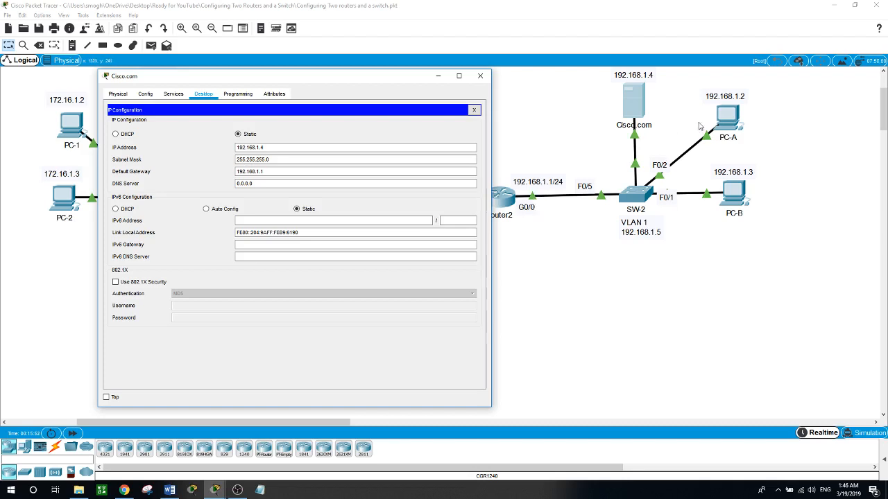
left_click(726, 119)
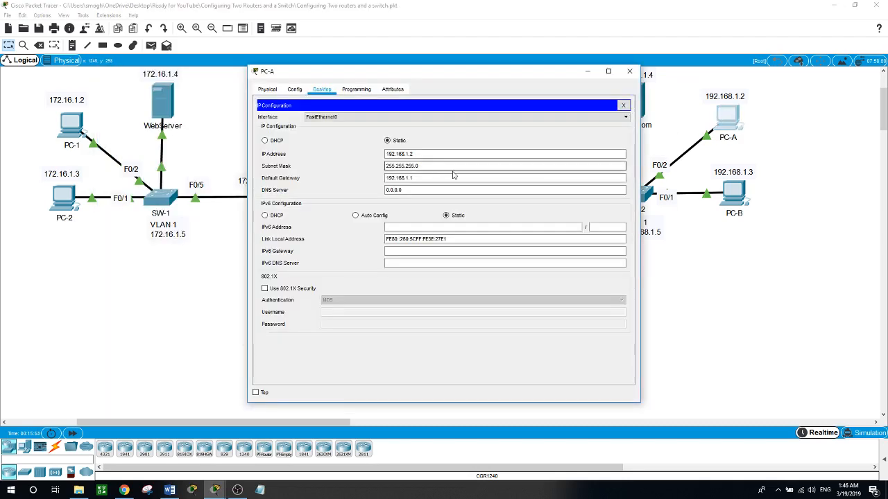
left_click(410, 165)
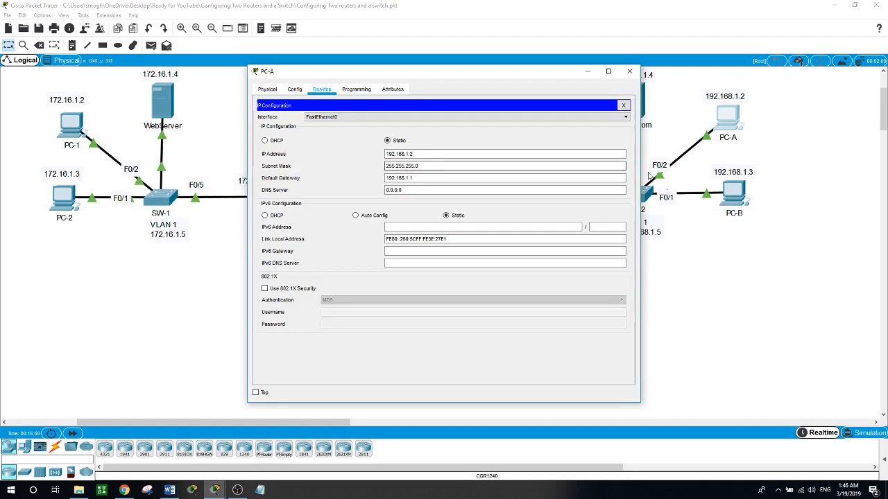
Configure PC-B with IP address 192.168.1.3, subnet mask 255.255.255.0 and default gateway 192.168.1.1.
left_click(750, 196)
left_click_drag(511, 140, 439, 105)
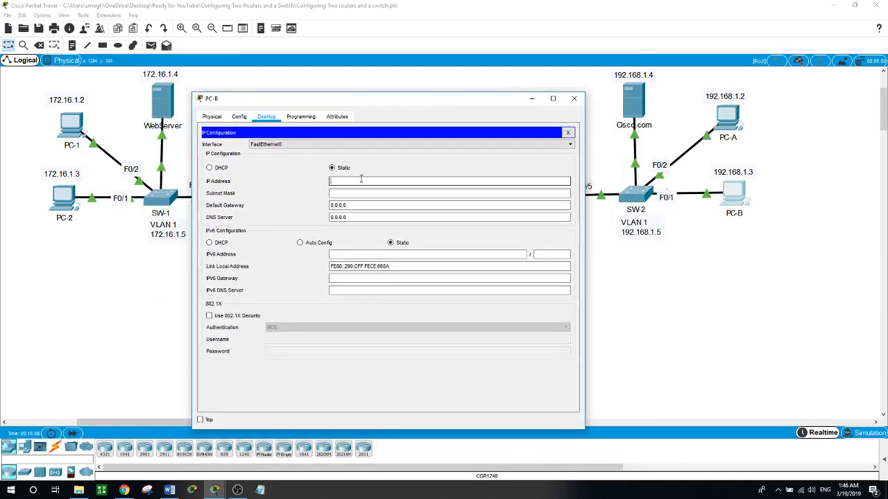
type("192.168.1.3")
key("Tab")
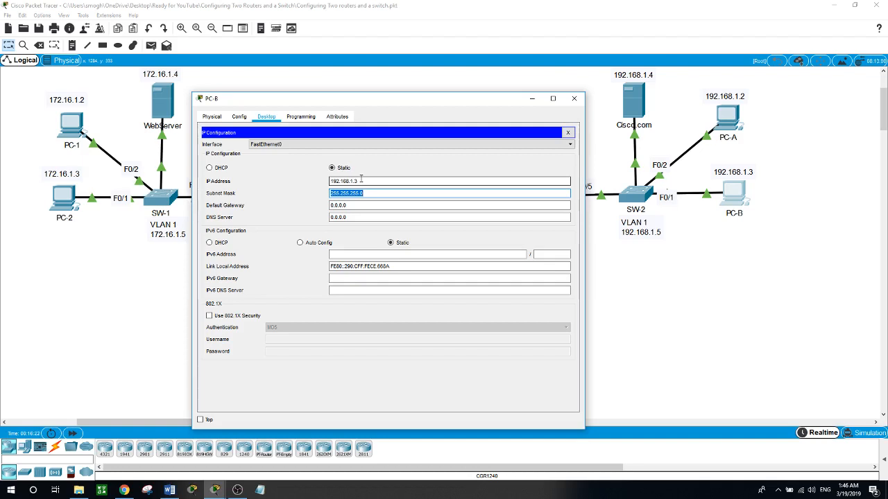
key("Tab")
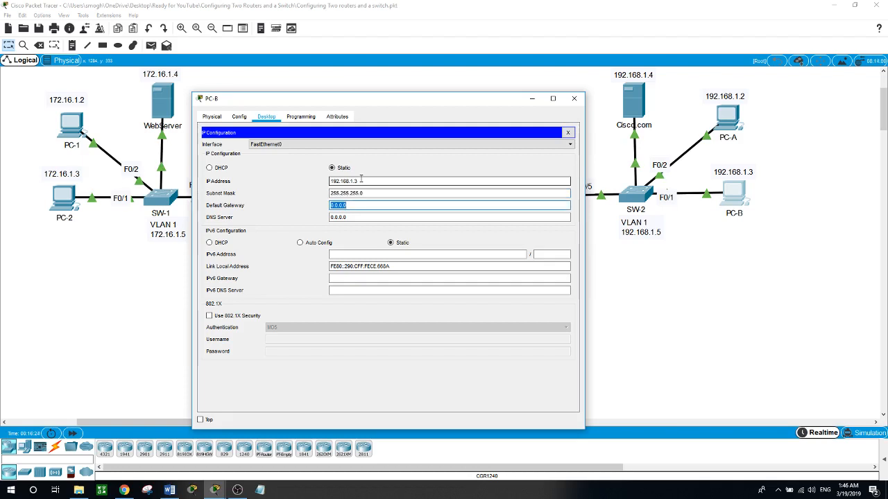
type("192.168.1.1")
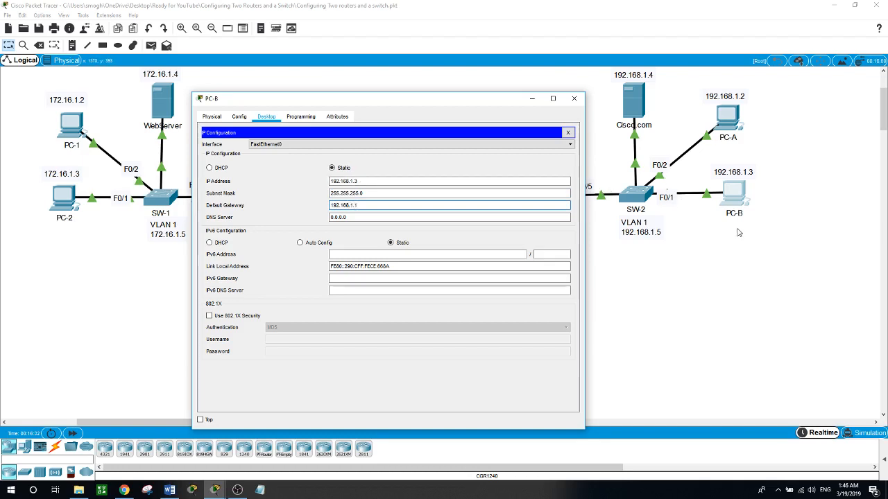
left_click(738, 229)
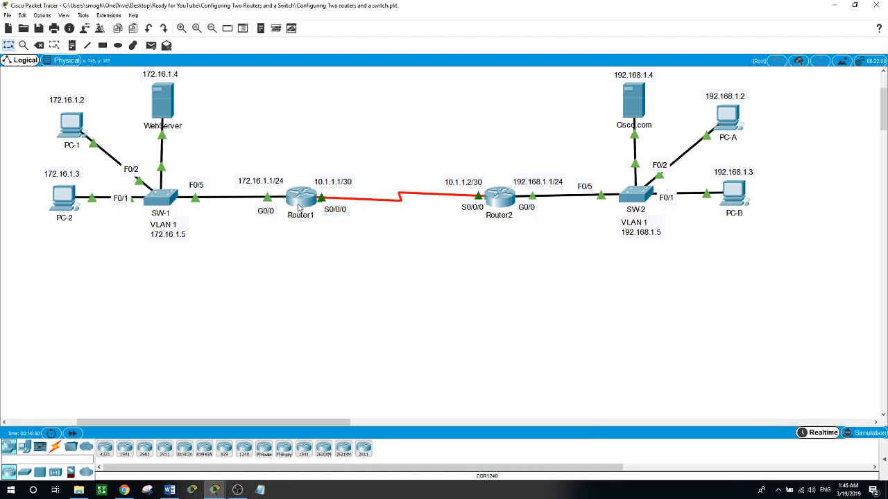
Test connectivity from PC-2 to PC-B by pinging 192.168.1.3 from its command prompt.
left_click(57, 198)
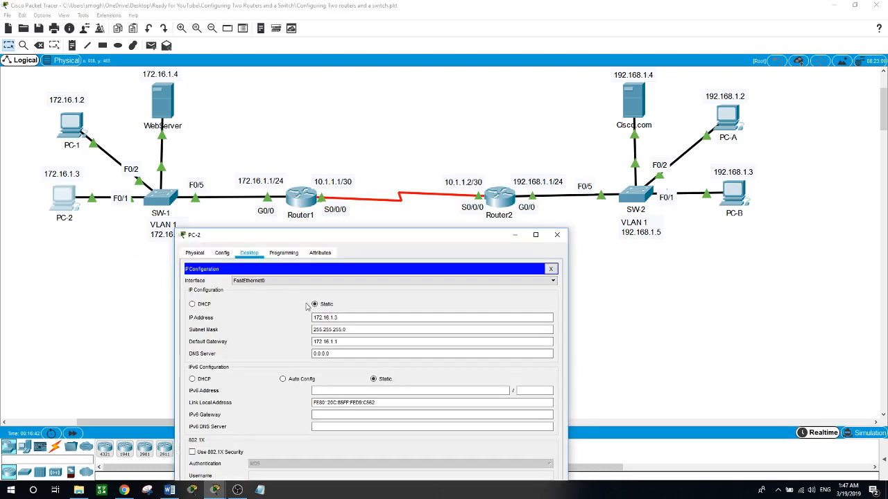
left_click(550, 269)
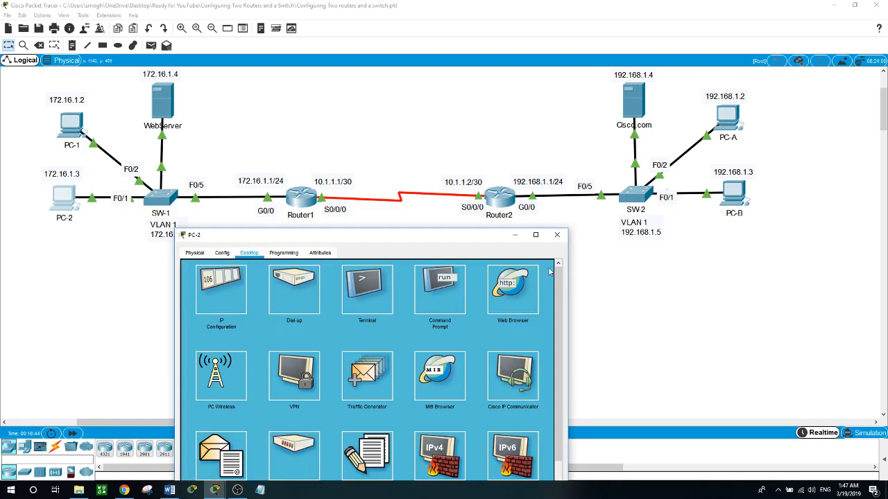
left_click(455, 285)
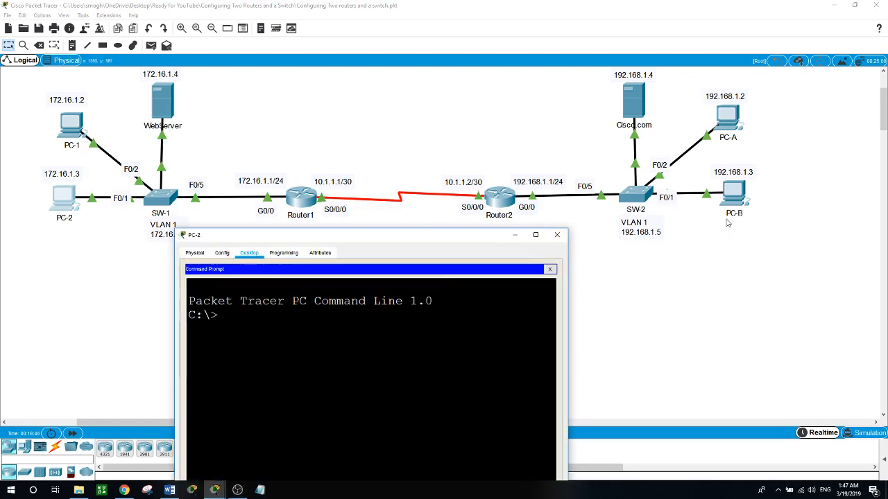
type("p")
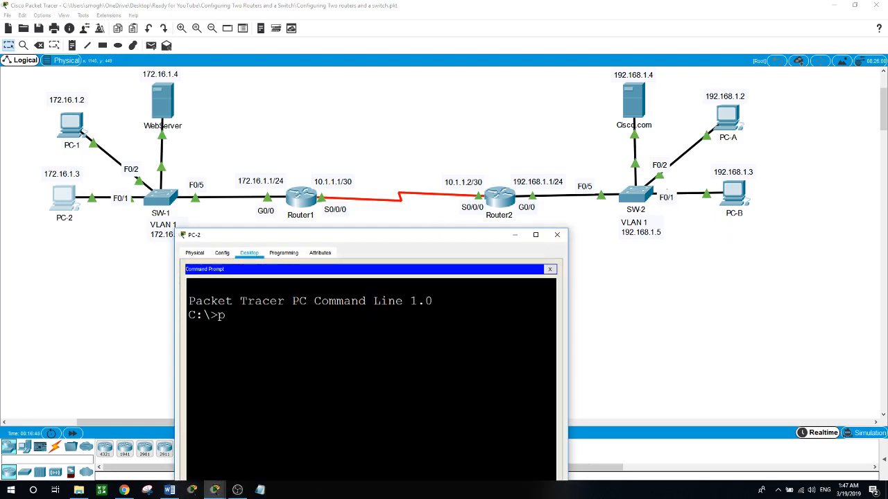
type("ing 192.168.1.3")
key("Return")
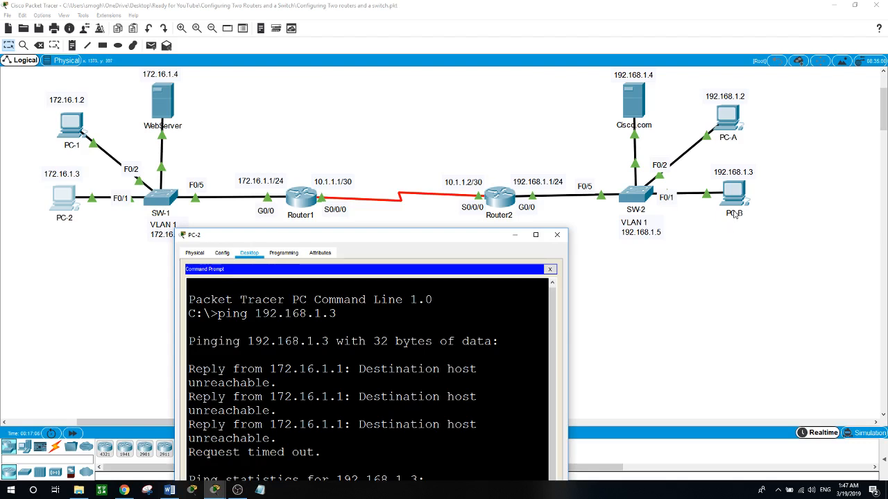
left_click(85, 291)
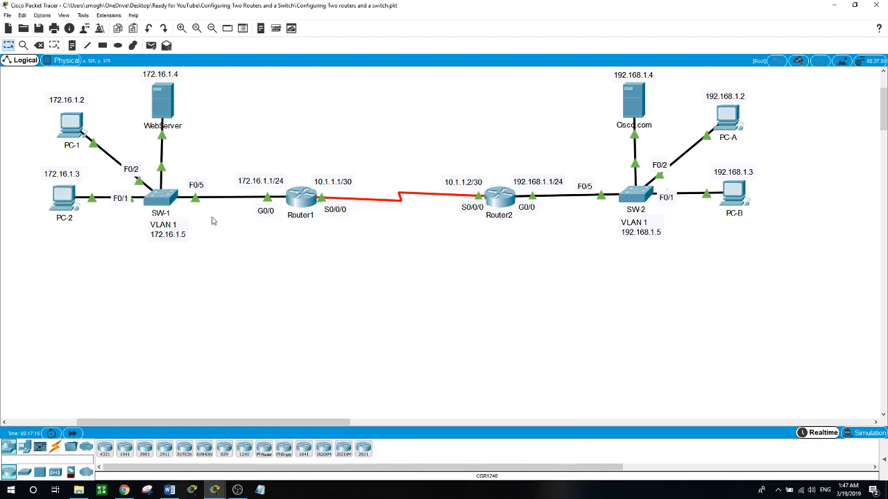
Display Router1's directly connected networks with show ip route connected and examine the Serial0/0/0 route entry.
left_click(307, 195)
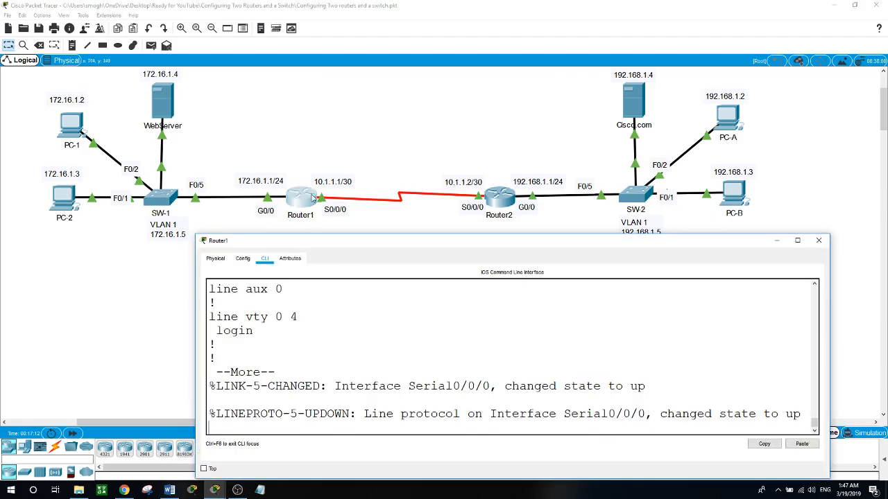
key("space")
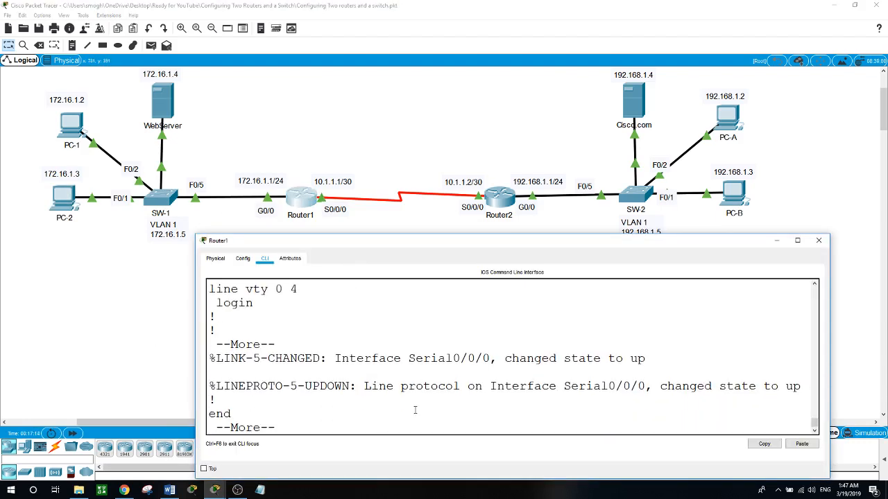
key("space")
type("s")
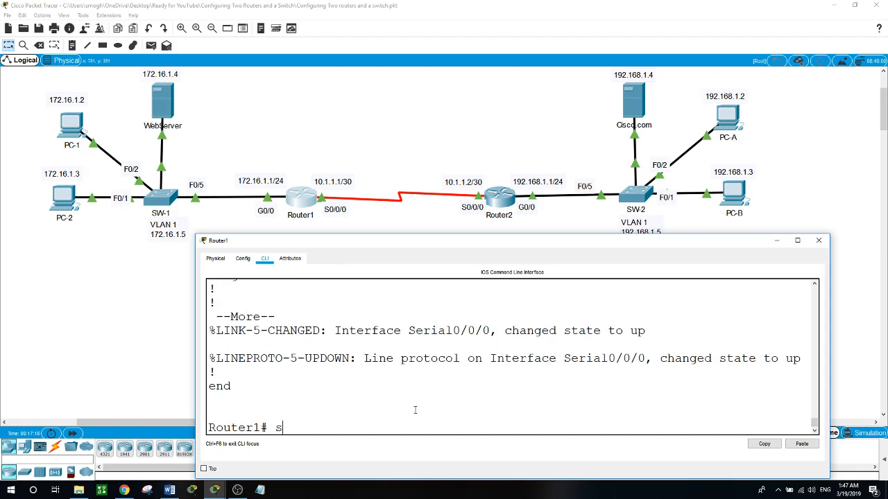
type("how ip route conn")
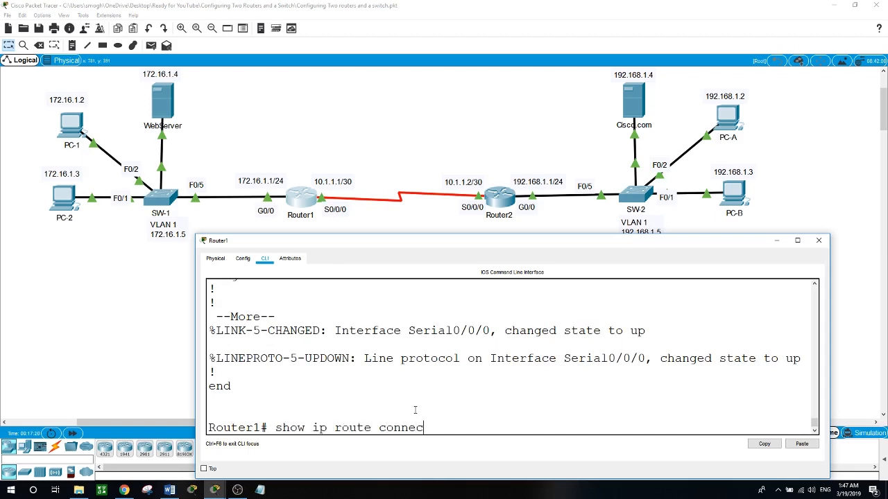
type("ec")
key("Tab")
key("Return")
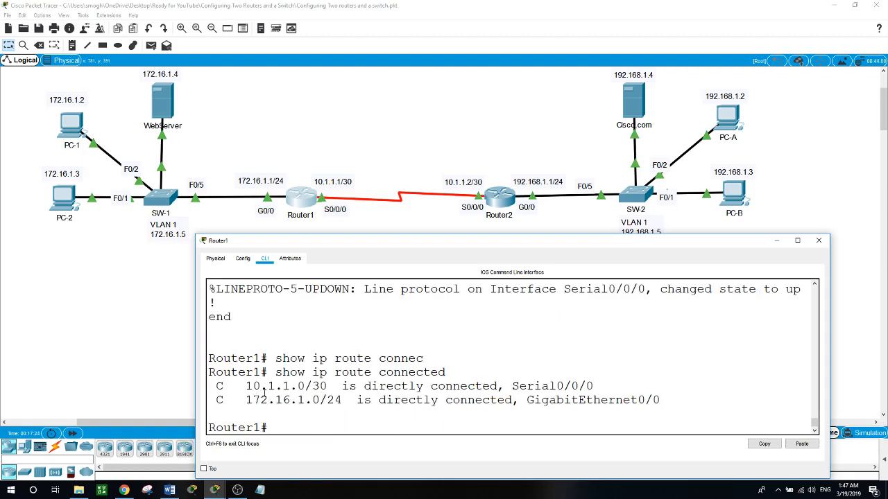
left_click_drag(224, 386, 215, 387)
left_click(221, 387)
left_click_drag(248, 386, 295, 386)
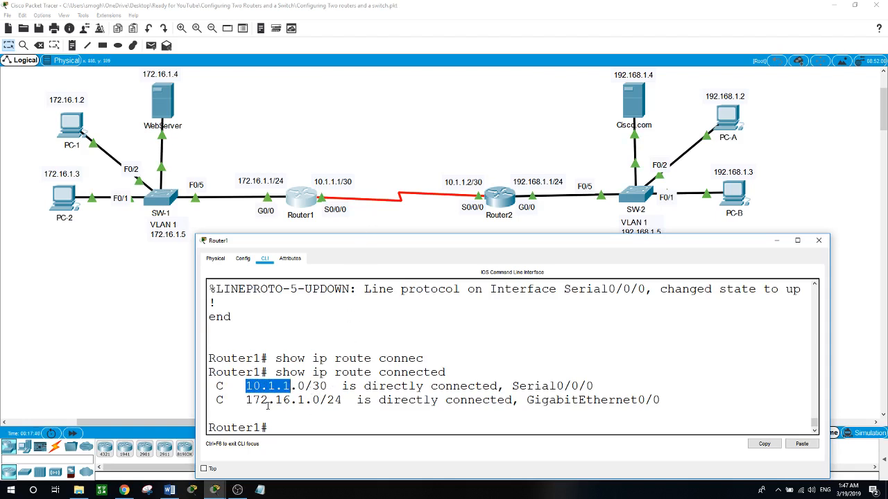
Test connectivity from PC-2 to Router1's G0/0 interface by pinging 172.16.1.1 from its command prompt.
left_click_drag(248, 400, 305, 386)
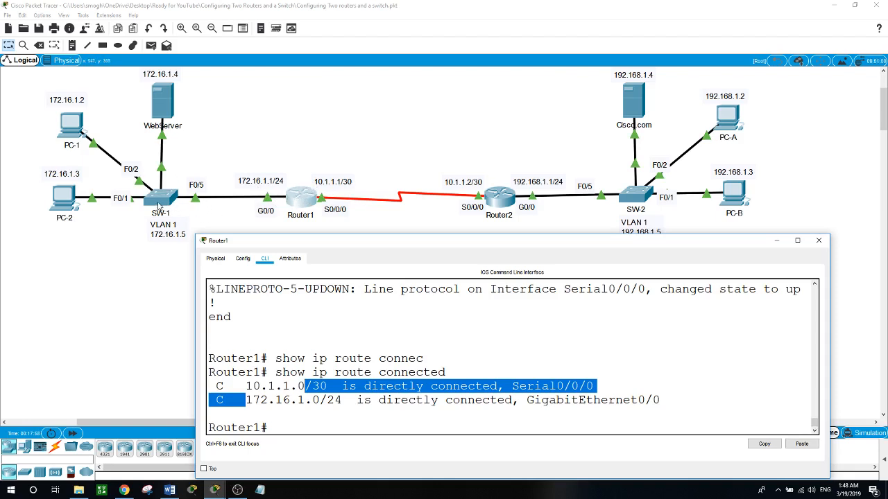
left_click(67, 200)
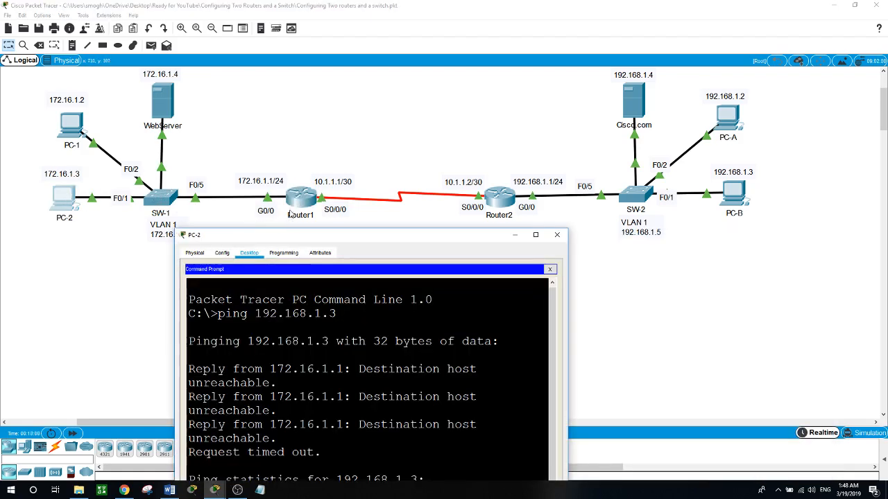
left_click_drag(443, 237, 457, 223)
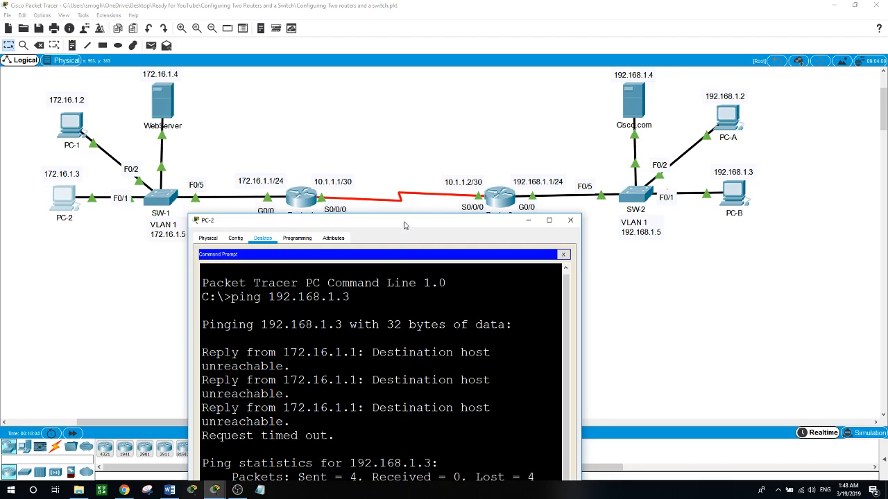
left_click_drag(404, 226, 707, 38)
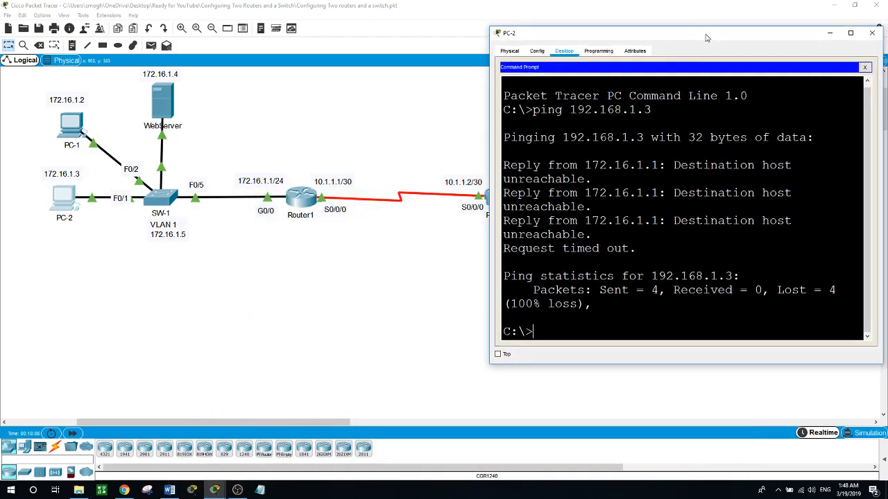
type("ing 172.16")
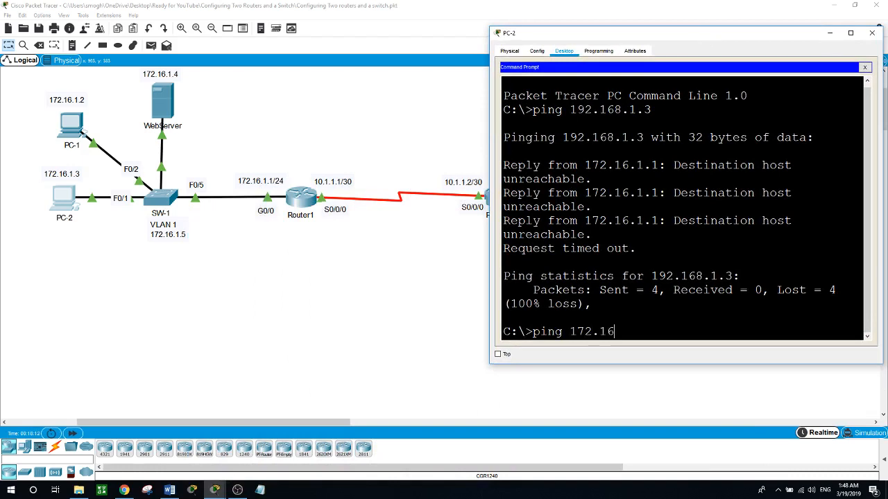
type(".1.1")
key("Return")
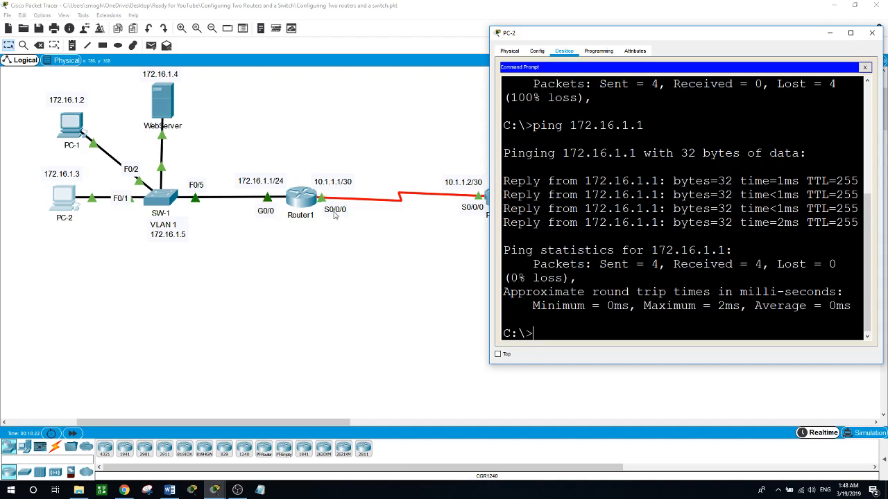
Ping both ends of the serial link between the routers, 10.1.1.1 and 10.1.1.2, from PC-2's command prompt.
type("ping 10.1.1.1")
key("Return")
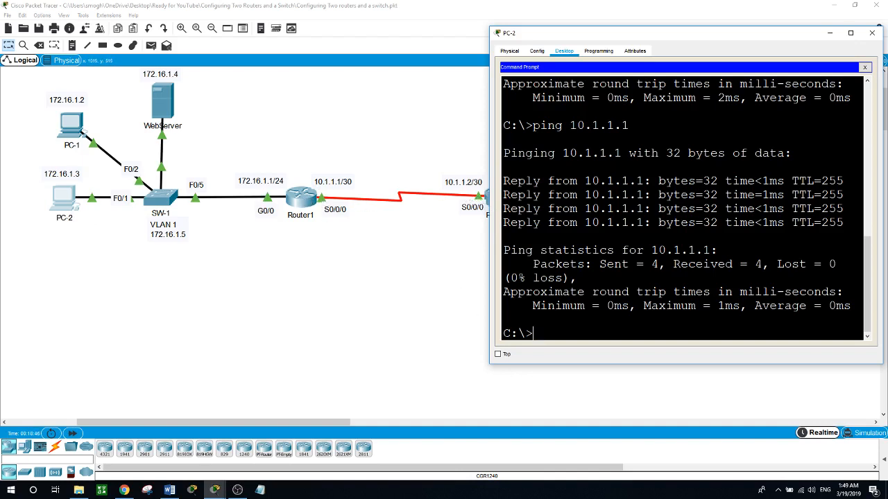
key("Up")
key("BackSpace")
key("Return")
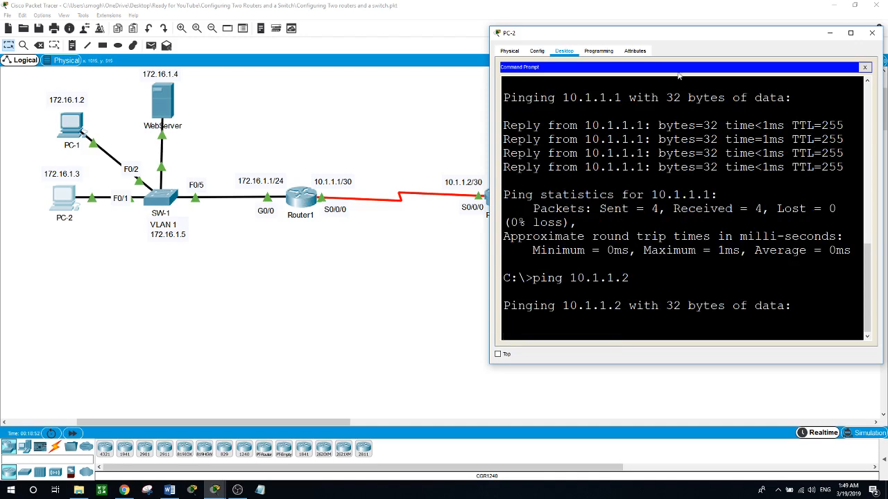
left_click_drag(656, 40, 677, 32)
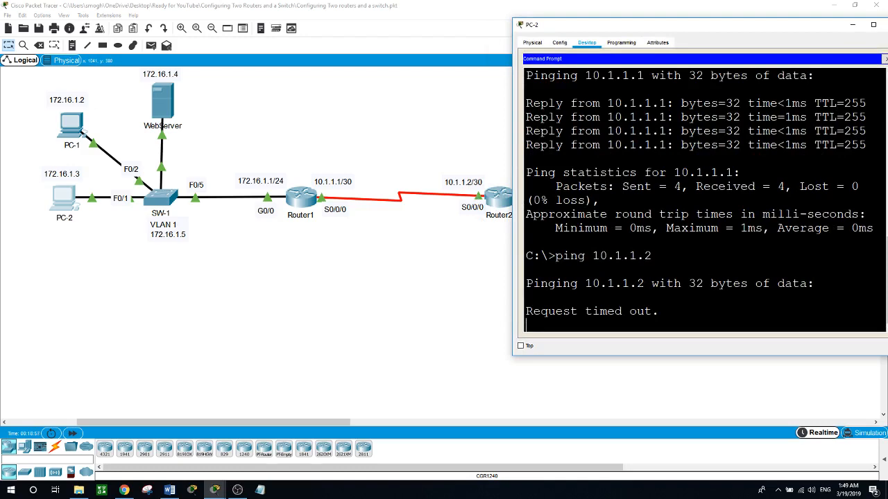
left_click(390, 331)
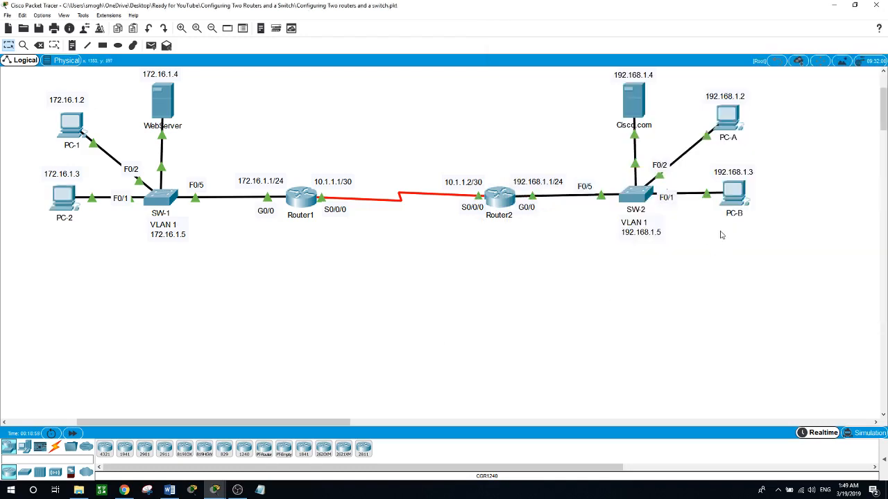
Test connectivity from PC-B to its default gateway by pinging 192.168.1.1 from PC-B's command prompt.
left_click(725, 201)
left_click_drag(391, 86, 434, 220)
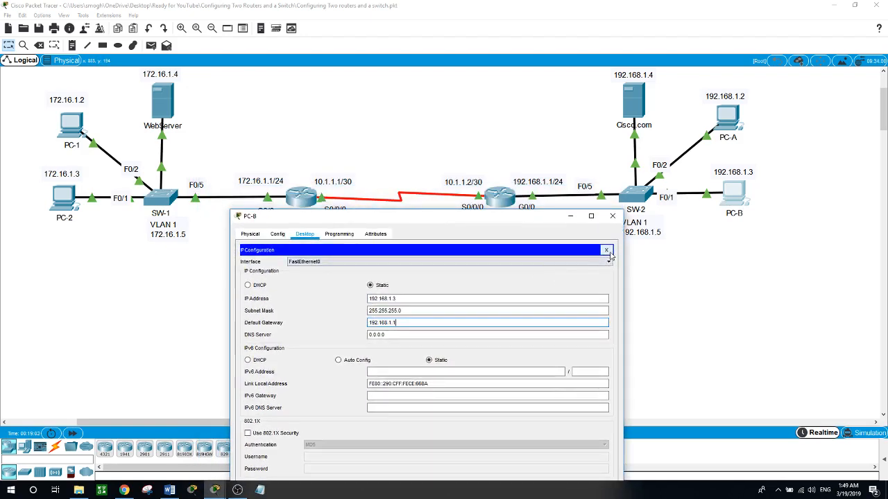
left_click(606, 251)
left_click(498, 270)
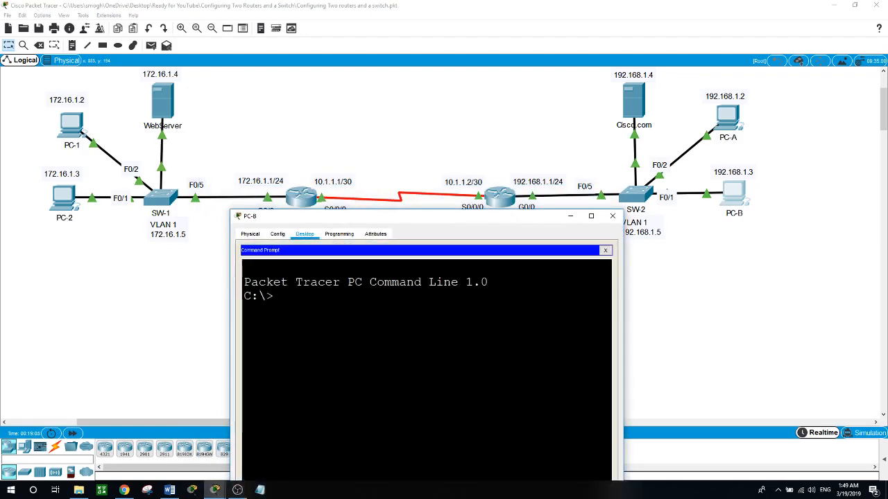
type("ping 192.168")
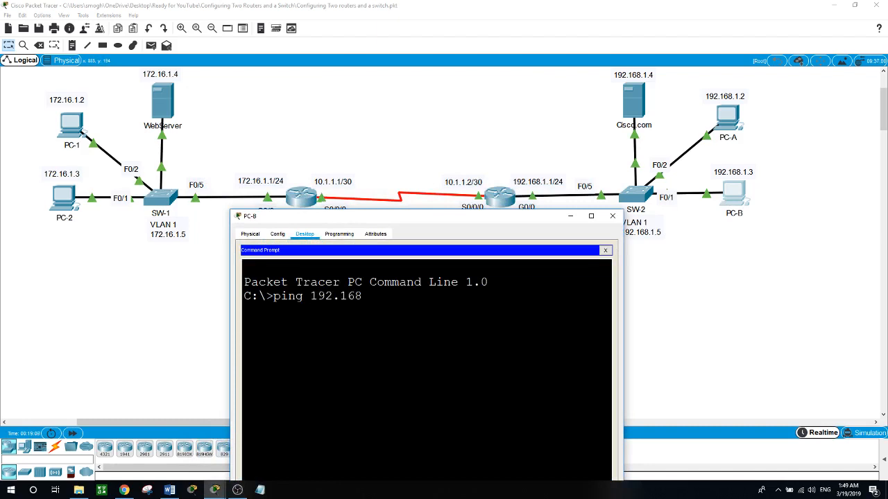
type(".1.1")
key("Return")
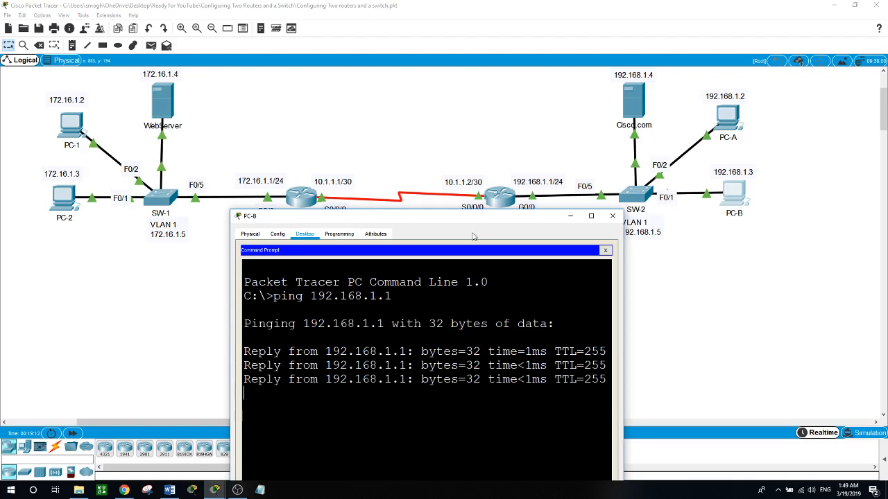
Test connectivity from PC-B to Router2's S0/0/0 interface by pinging 10.1.1.2.
left_click_drag(485, 219, 465, 228)
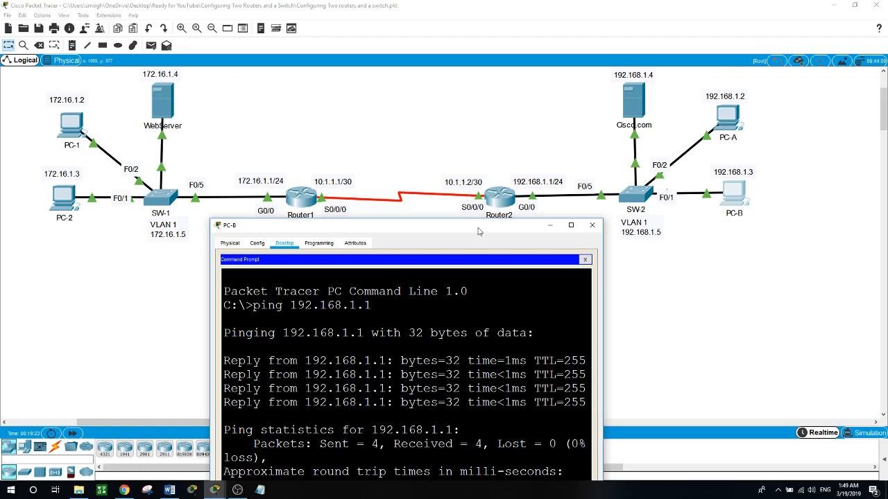
left_click_drag(480, 225, 294, 97)
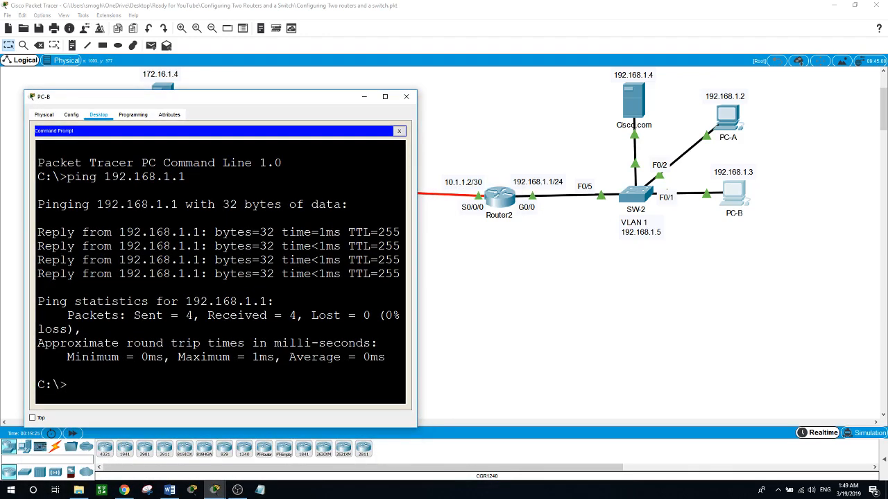
type("ping 10.1.1.2")
key("Return")
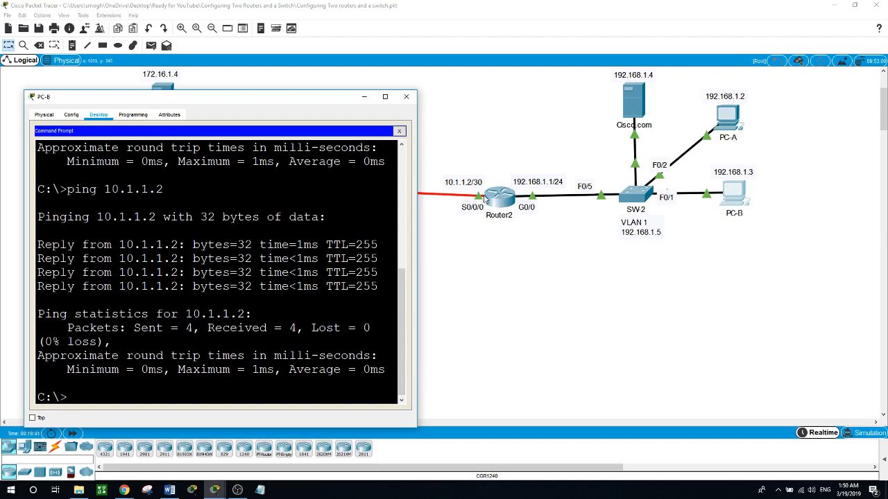
Test connectivity from PC-B to Router1's S0/0/0 interface by pinging 10.1.1.1.
left_click_drag(348, 112, 510, 235)
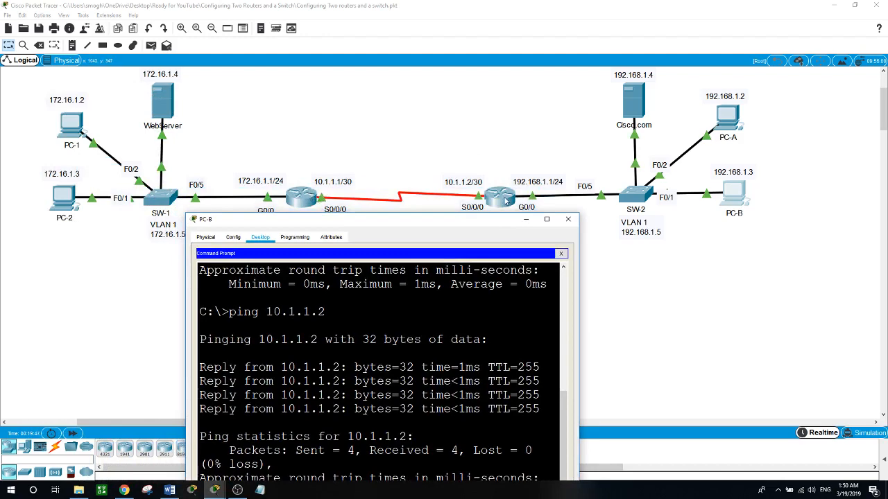
left_click_drag(490, 221, 716, 91)
key("Up")
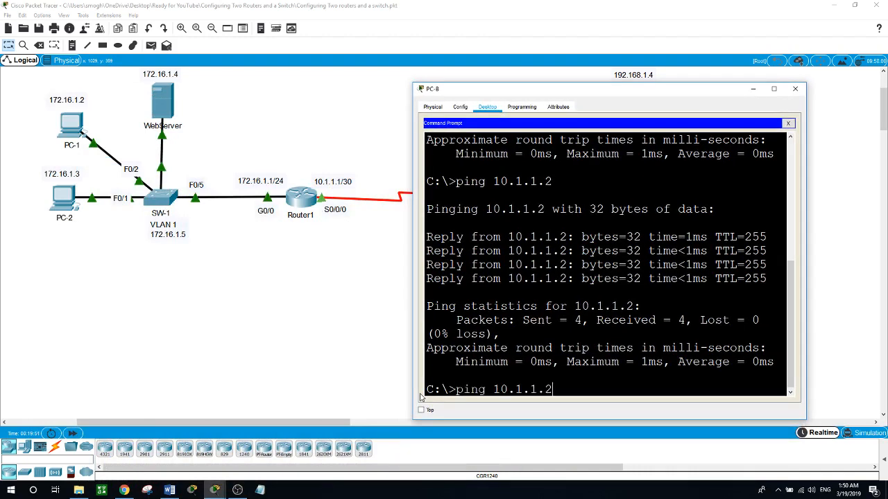
key("BackSpace")
key("Return")
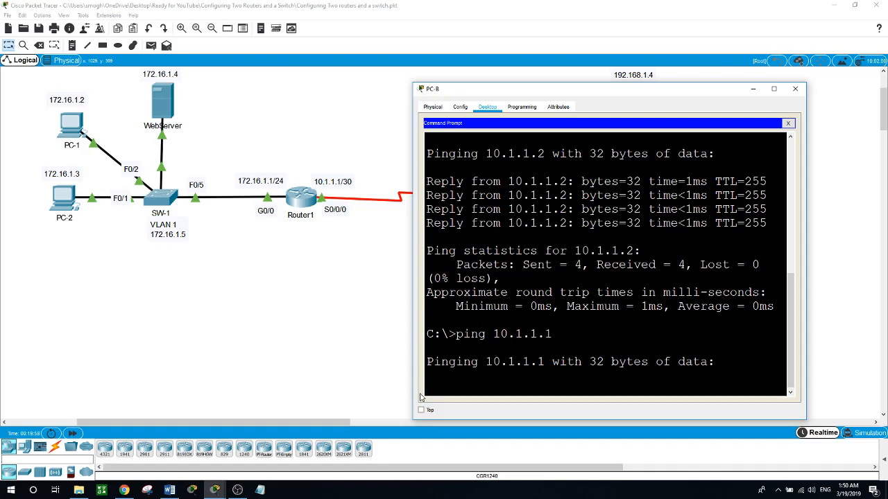
left_click(258, 361)
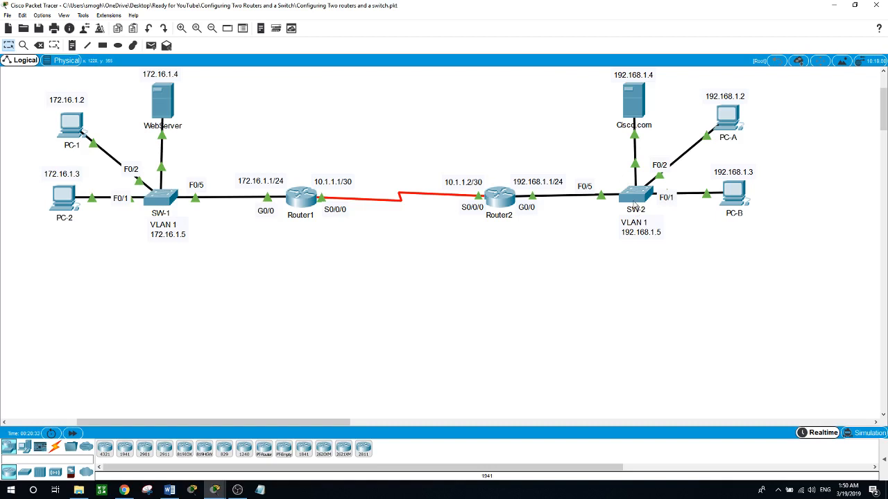
Examine Router1's full routing table with show ip route and check its routing protocols with show ip prot.
mouse_move(309, 199)
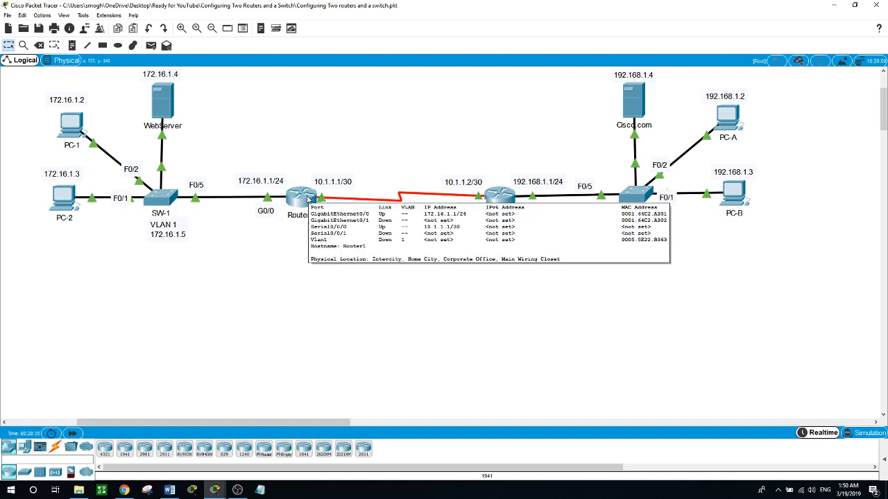
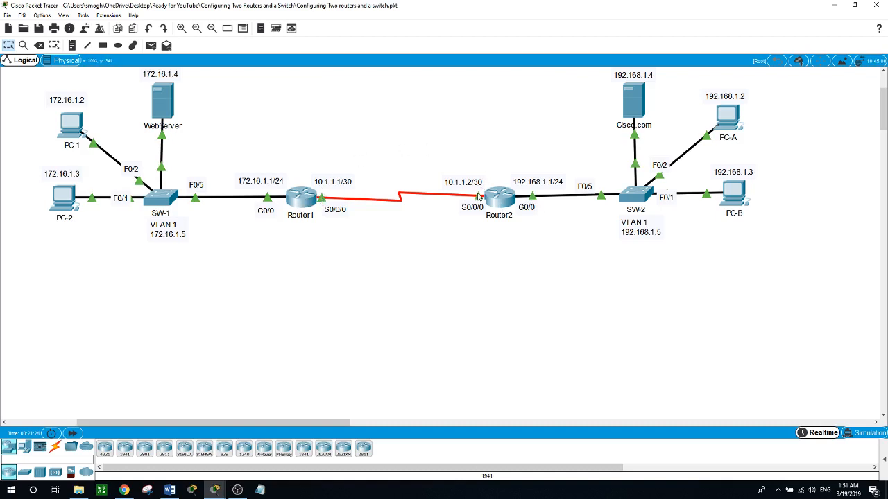
left_click(302, 203)
left_click(485, 426)
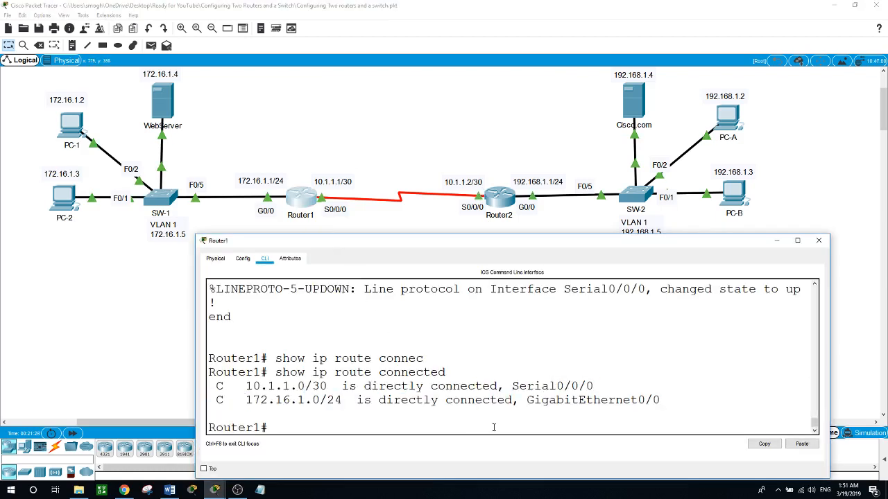
key("Return")
type("show i")
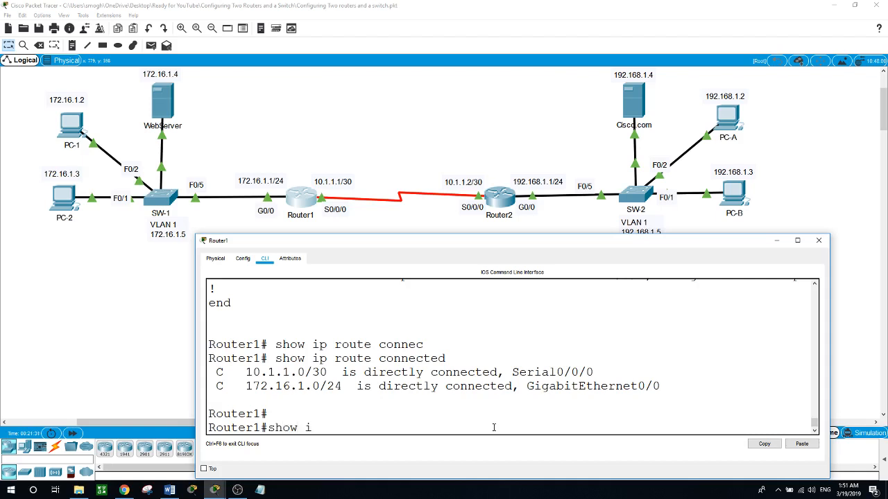
type("p route")
key("Return")
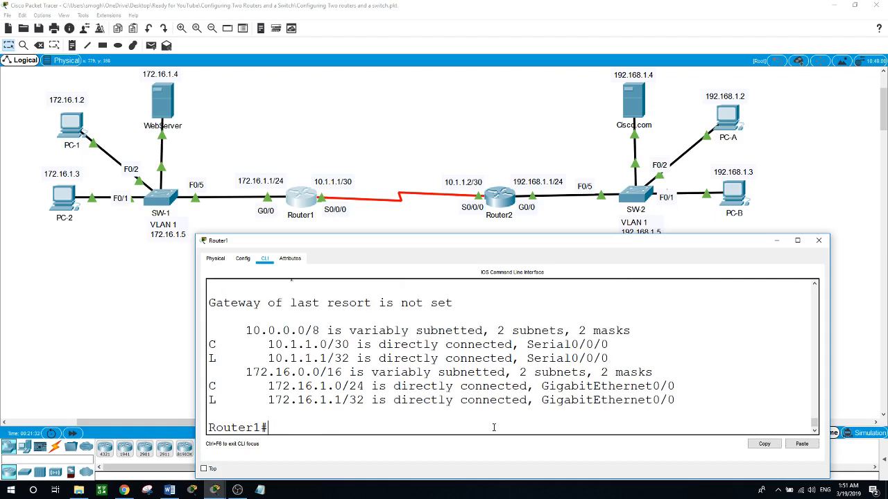
scroll(446, 388, "up", 1)
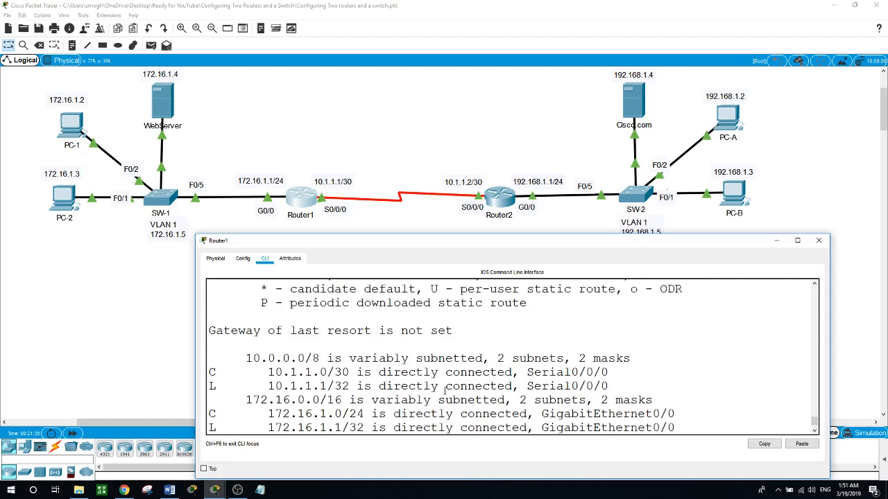
scroll(446, 389, "up", 1)
scroll(445, 388, "down", 3)
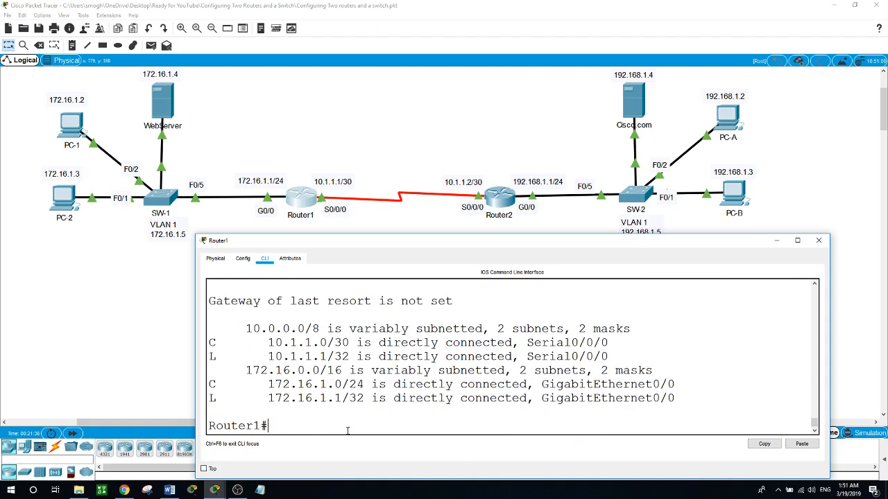
type("show ip prot")
key("Return")
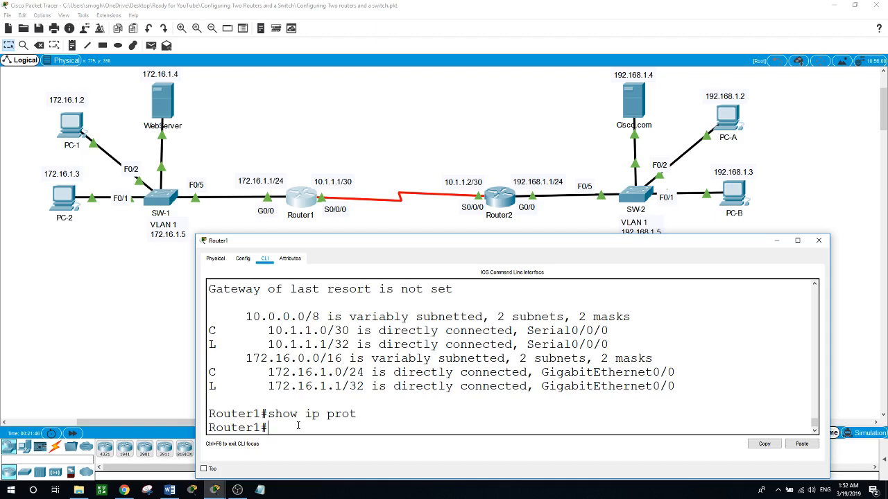
Add a static route on Router1 to network 192.168.1.0 255.255.255.0 through next hop 10.1.1.2, consulting the ip route command help for each argument.
type("conf t")
key("Return")
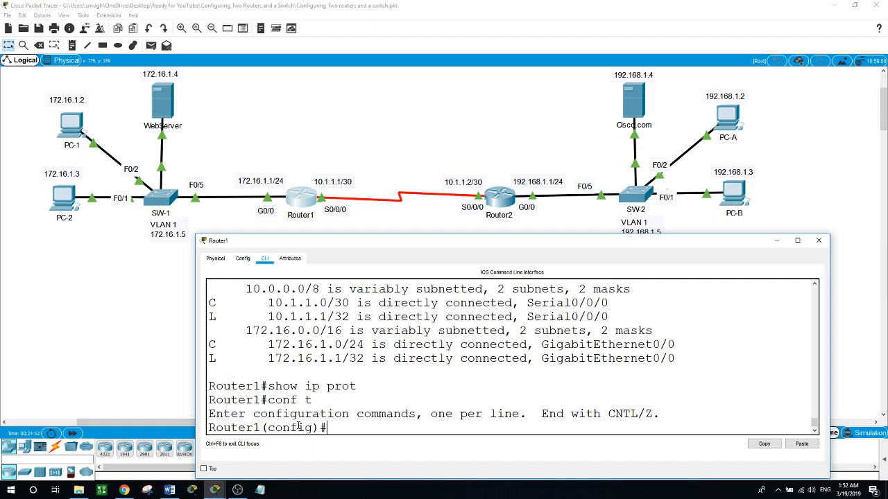
type("ip route ?")
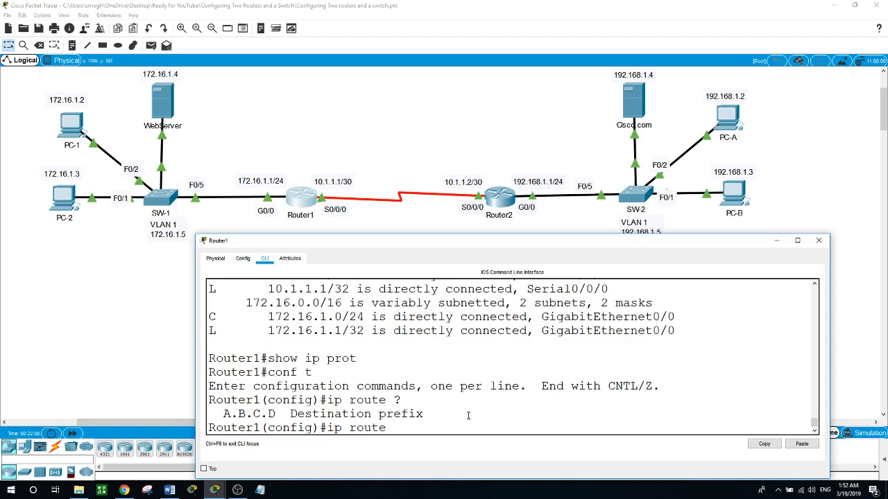
type("92.168.1.0 ?")
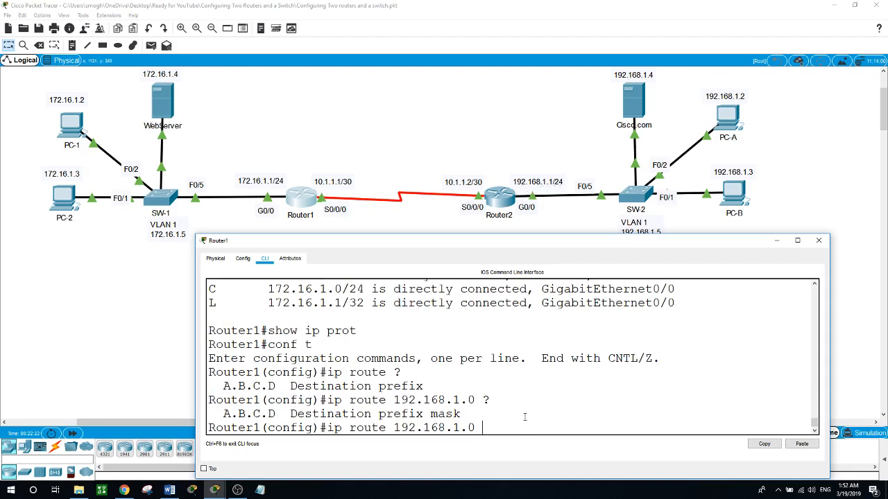
type("255.255.255.0 ?")
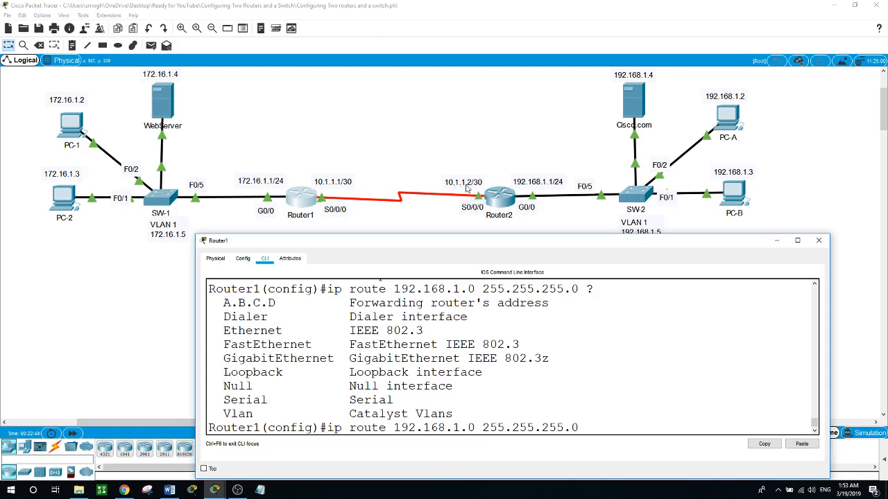
type("10.1.1.2")
key("Return")
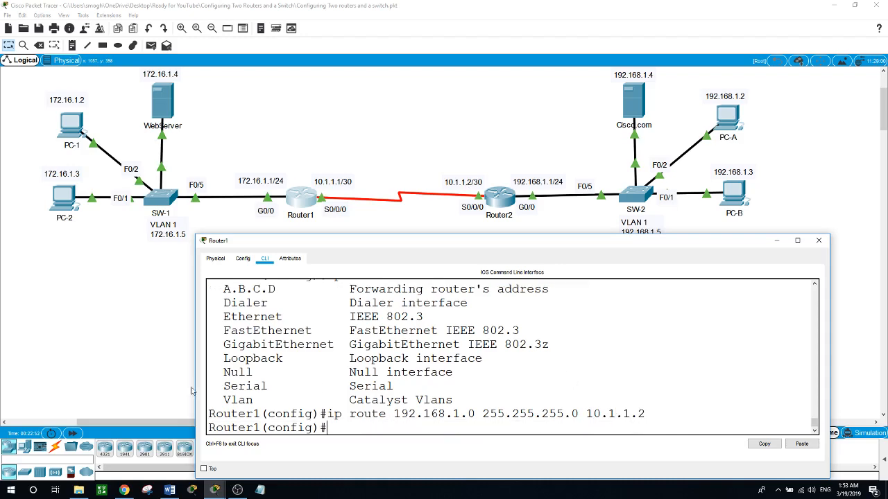
left_click(121, 336)
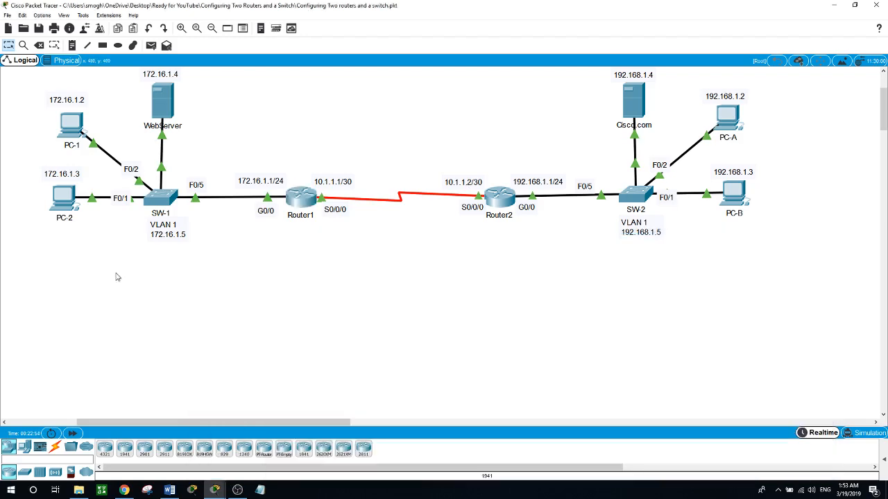
Test connectivity from PC-2 to PC-B by pinging 192.168.1.3 and compare the path with the topology.
left_click(63, 201)
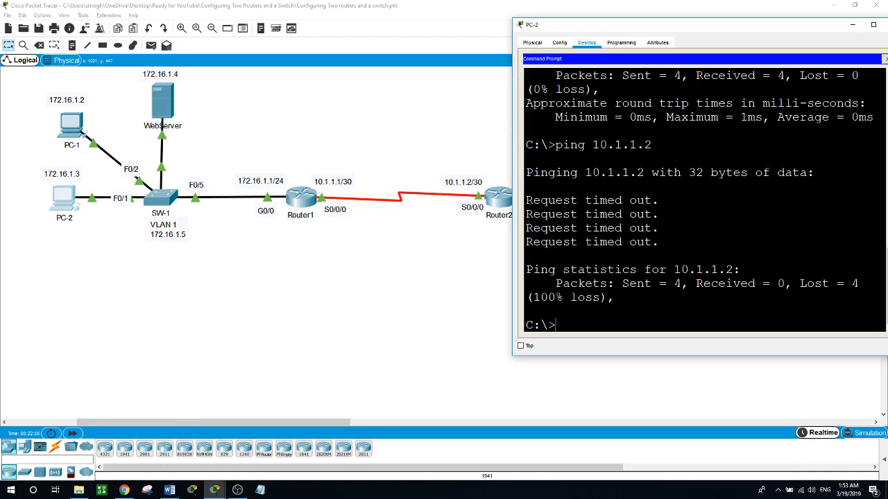
left_click_drag(793, 25, 480, 84)
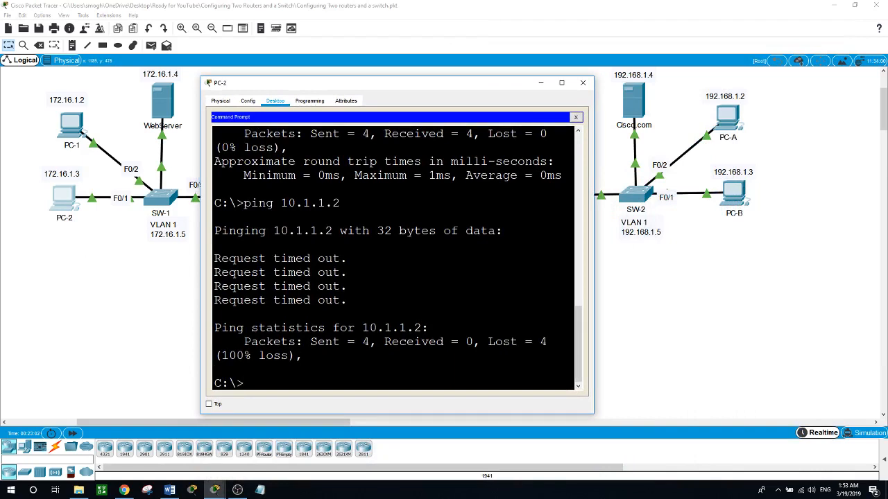
key("Up")
key("Up")
key("Up")
key("Return")
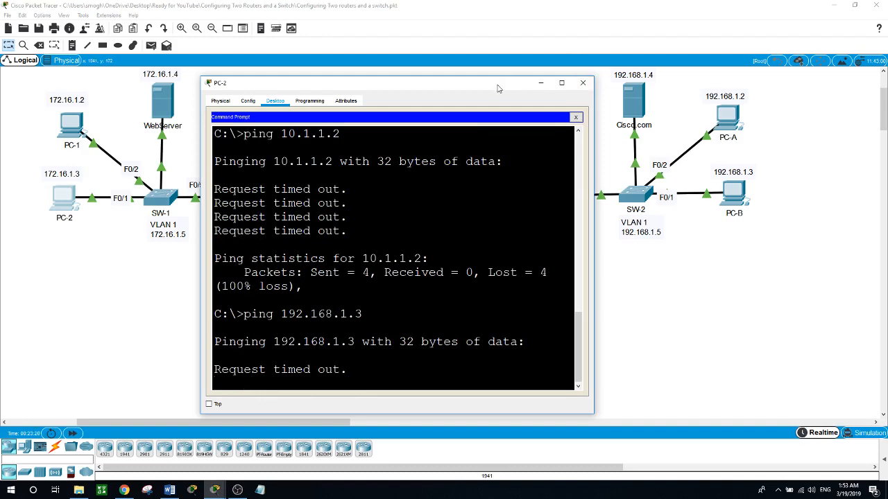
left_click_drag(498, 87, 484, 200)
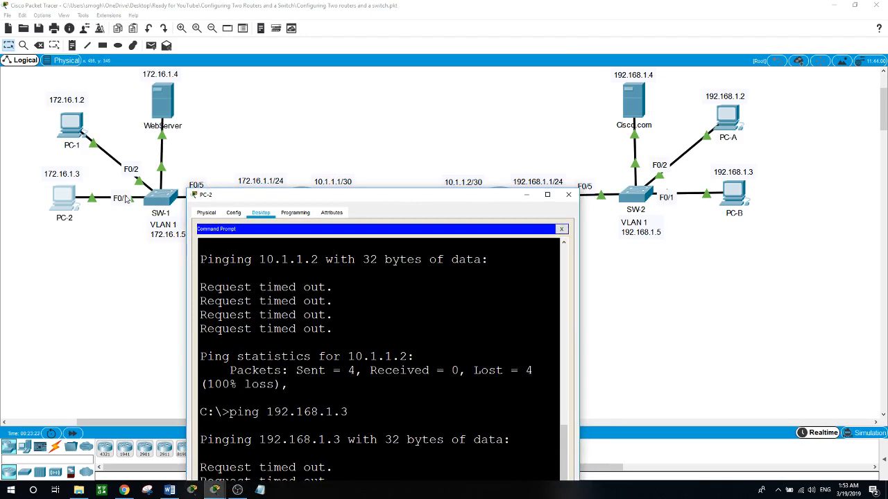
left_click_drag(261, 203, 519, 122)
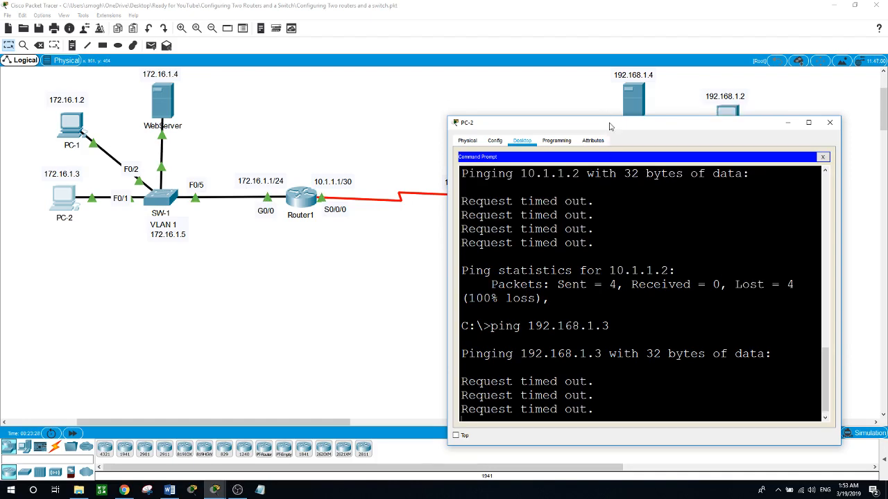
left_click_drag(609, 123, 356, 251)
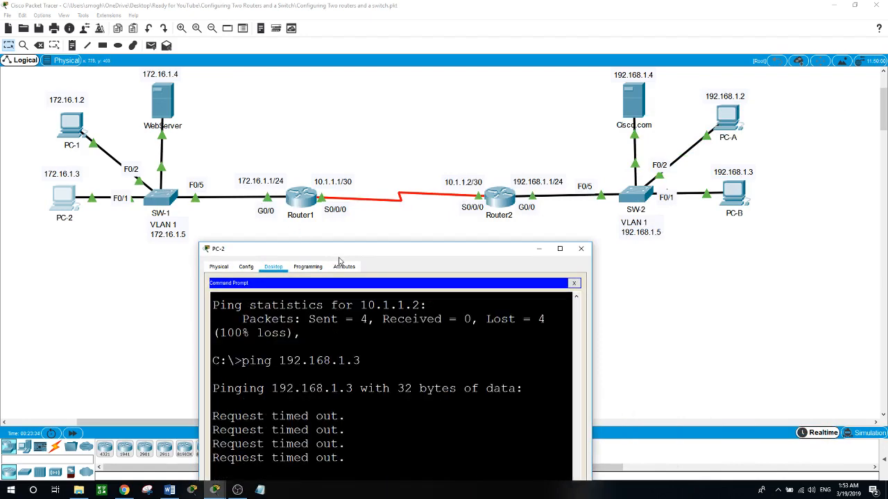
Trace the route from PC-2 to PC-B with tracert 192.168.1.3 and follow the hops on the topology.
left_click_drag(353, 254, 504, 90)
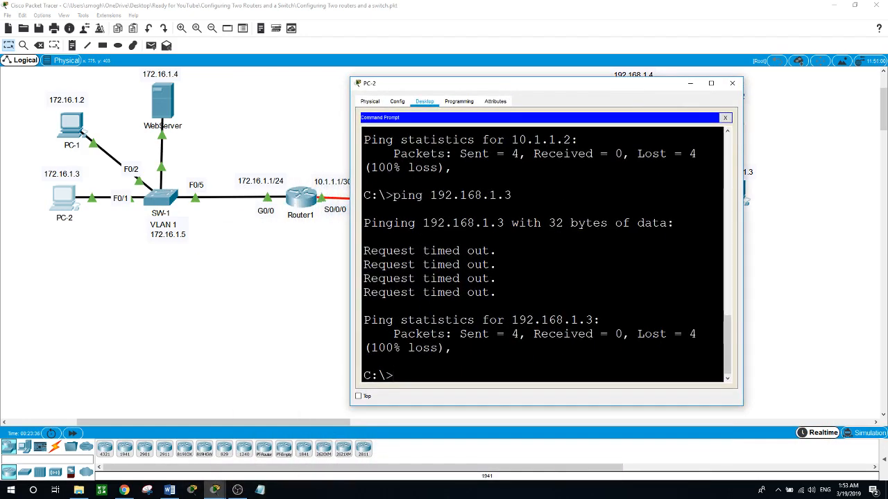
type("tracert")
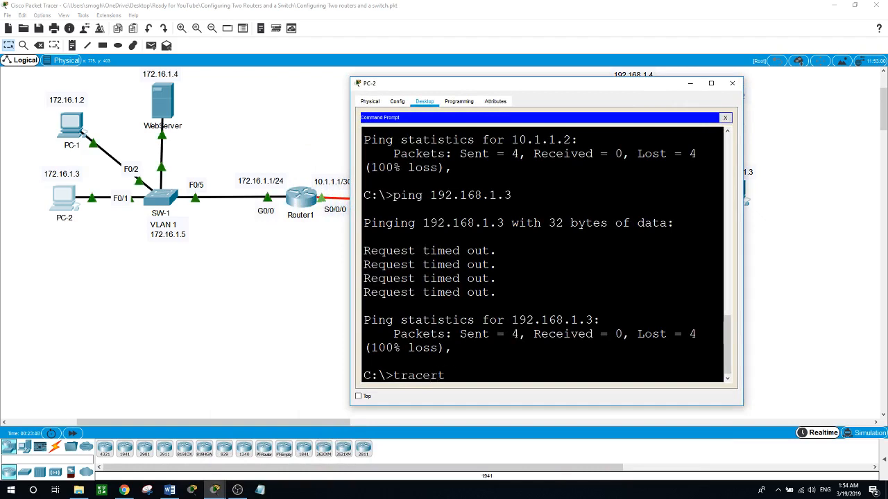
type(" 192.168.1.3")
left_click_drag(674, 86, 632, 65)
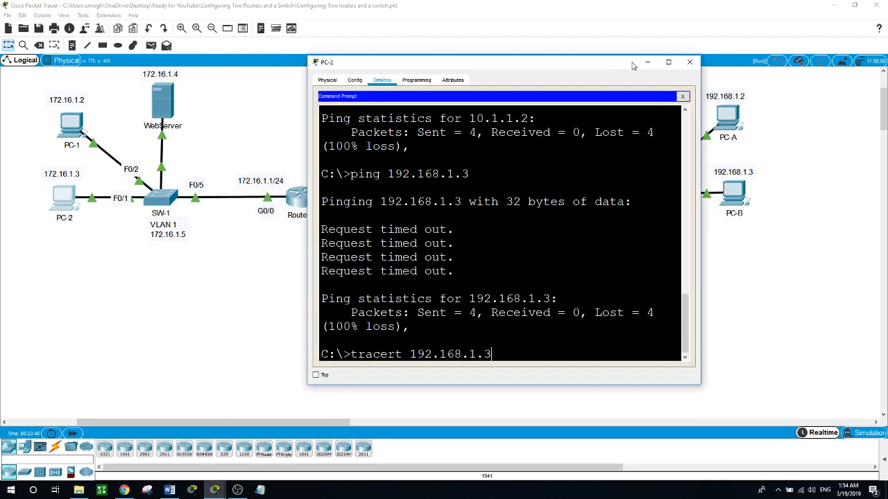
key("Return")
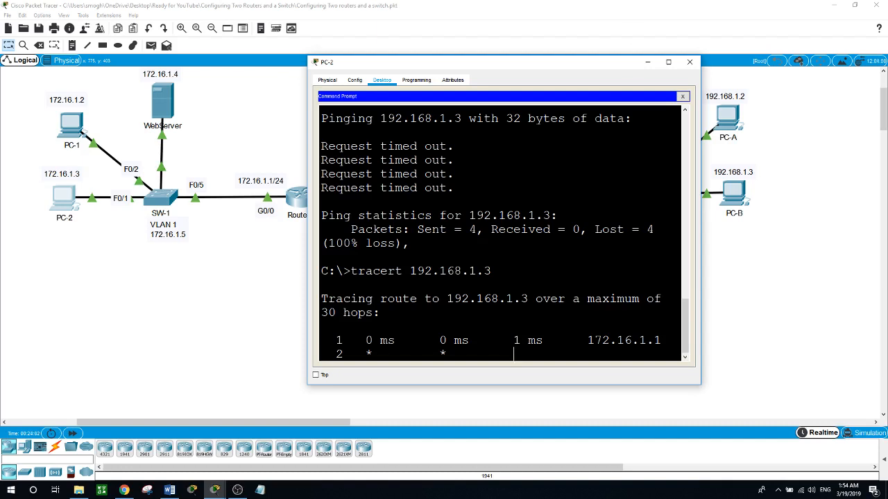
left_click_drag(503, 55, 417, 276)
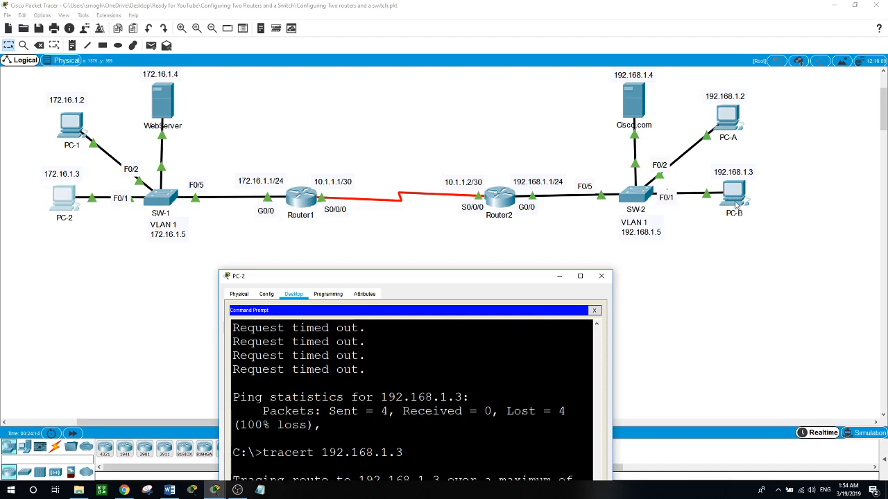
left_click_drag(518, 283, 522, 233)
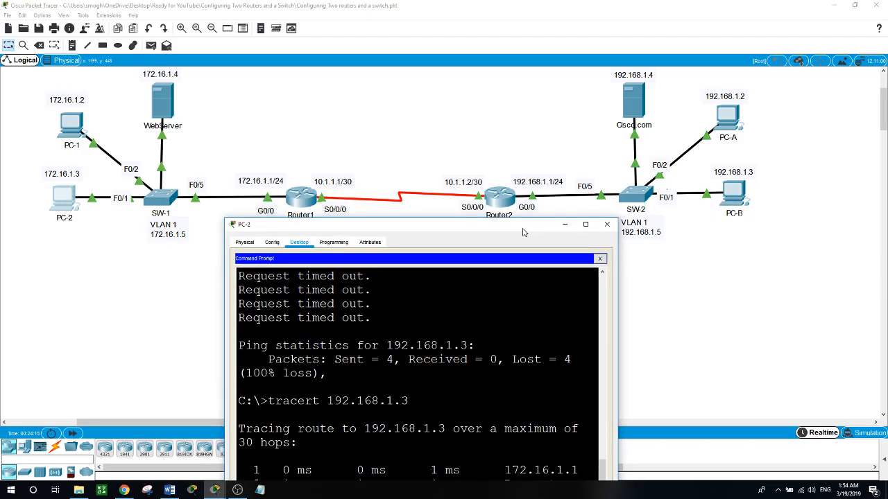
scroll(772, 251, "down", 2)
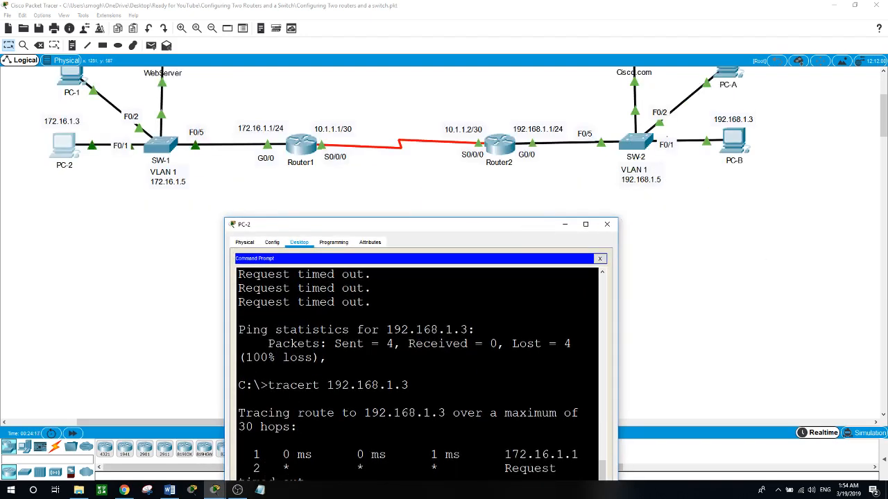
scroll(832, 211, "up", 6)
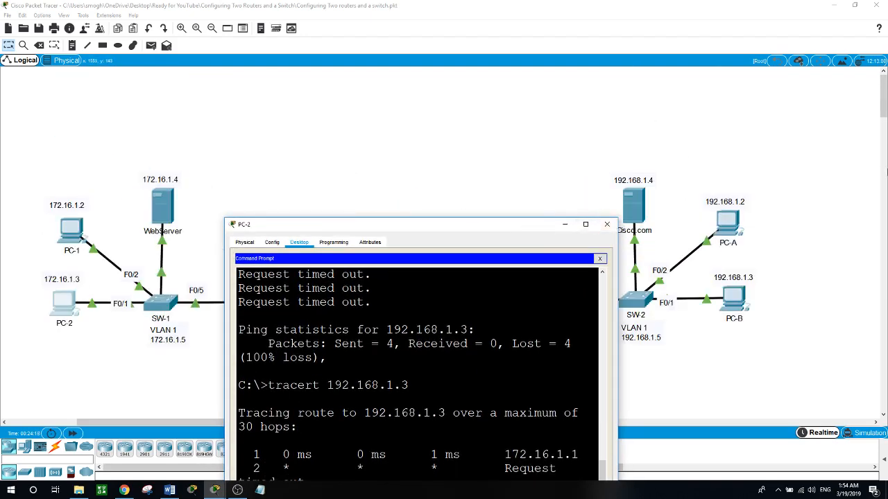
scroll(846, 175, "down", 6)
scroll(841, 174, "up", 2)
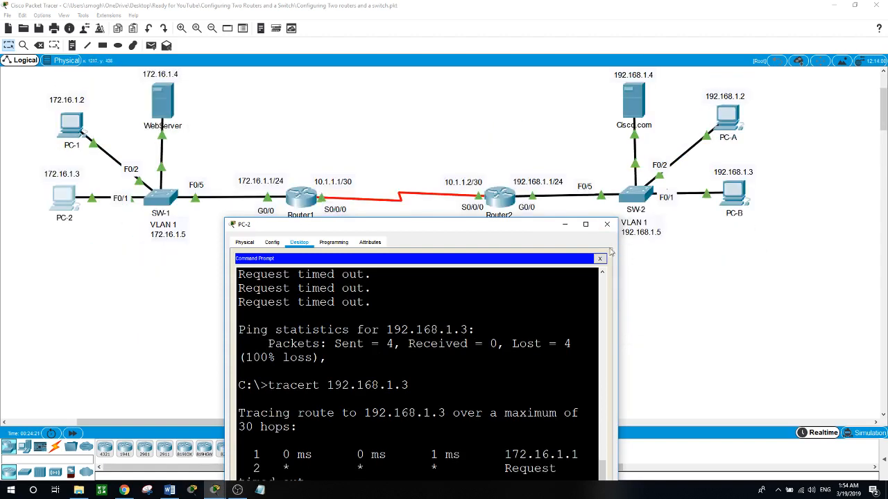
left_click(715, 279)
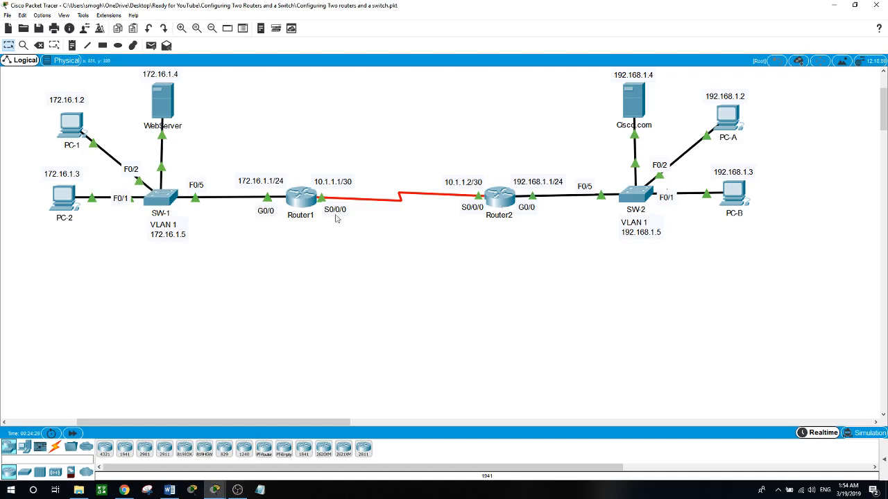
Return to PC-2's command prompt and abort the running trace to 192.168.1.3.
left_click(66, 203)
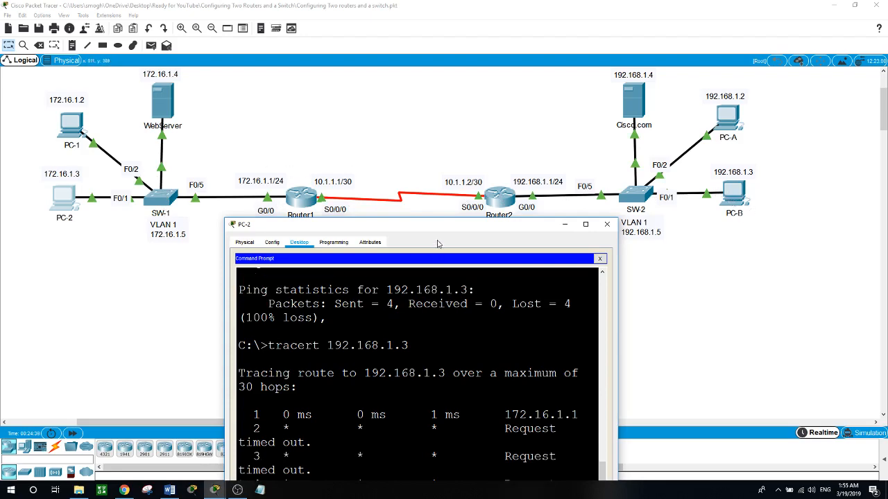
left_click_drag(438, 228, 456, 149)
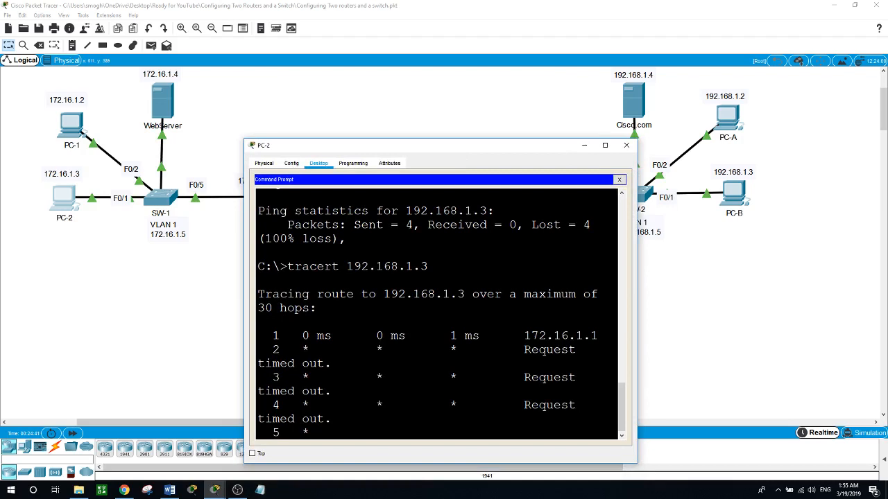
key("ctrl+c")
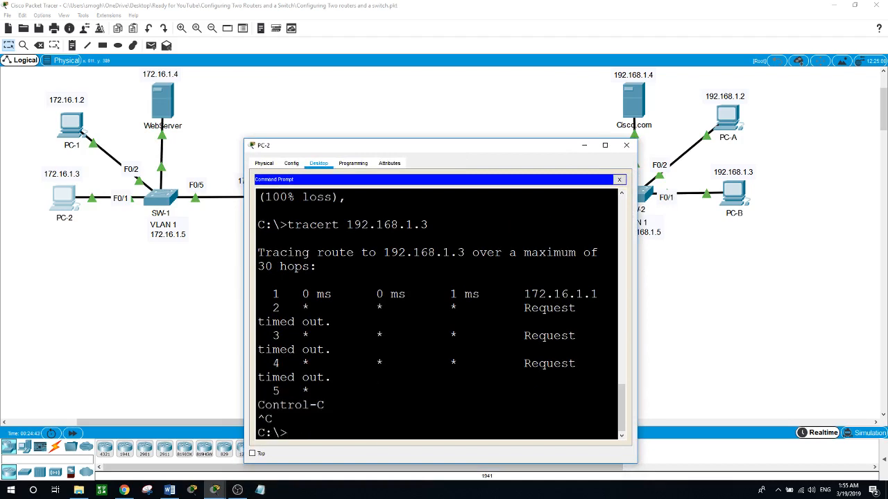
left_click(758, 292)
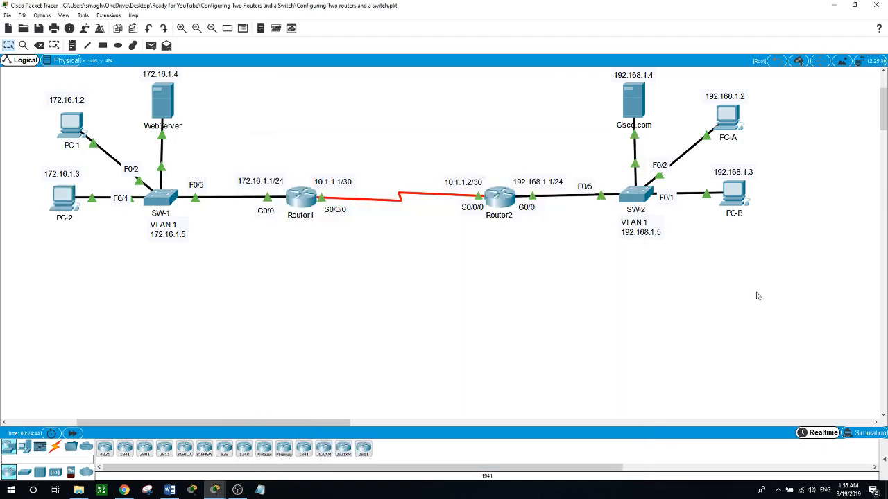
Add a static route on Router2 to network 172.16.1.0 255.255.255.0 through next hop 10.1.1.1, and leave configuration mode.
left_click(506, 202)
left_click_drag(529, 241, 538, 231)
left_click(446, 402)
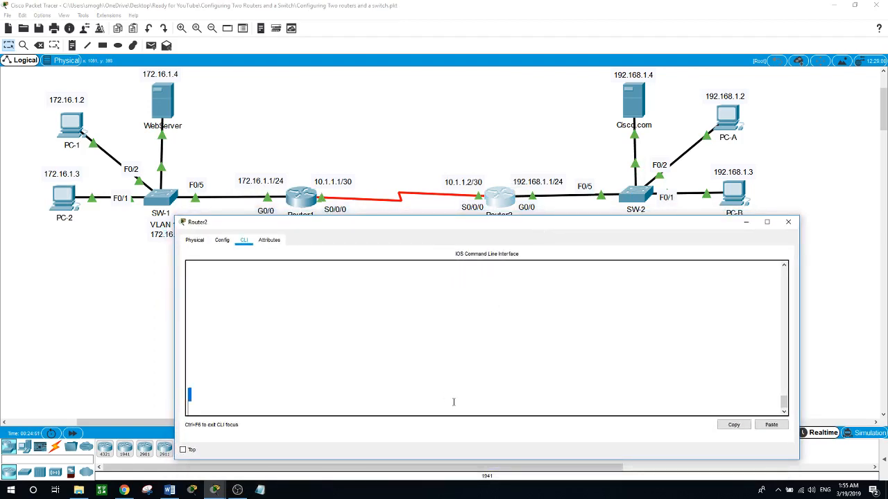
key("Return")
type("en")
key("Return")
type("conf t")
key("Return")
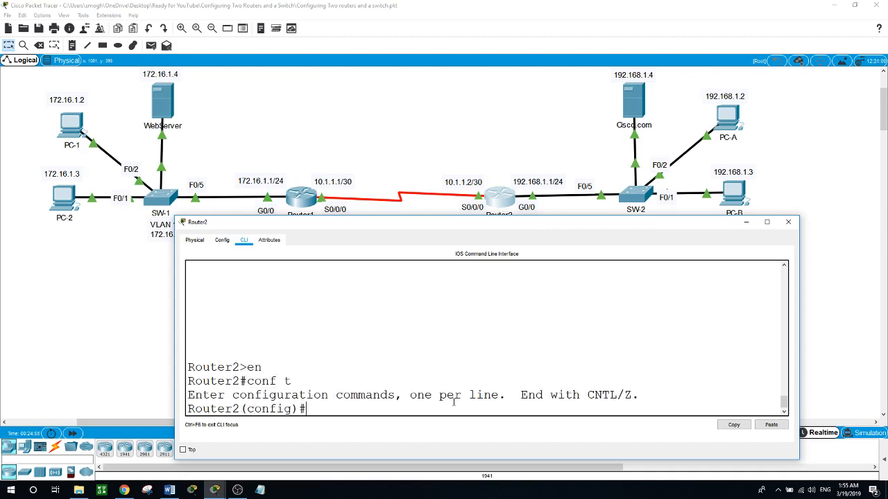
type("ip route")
left_click_drag(586, 226, 578, 241)
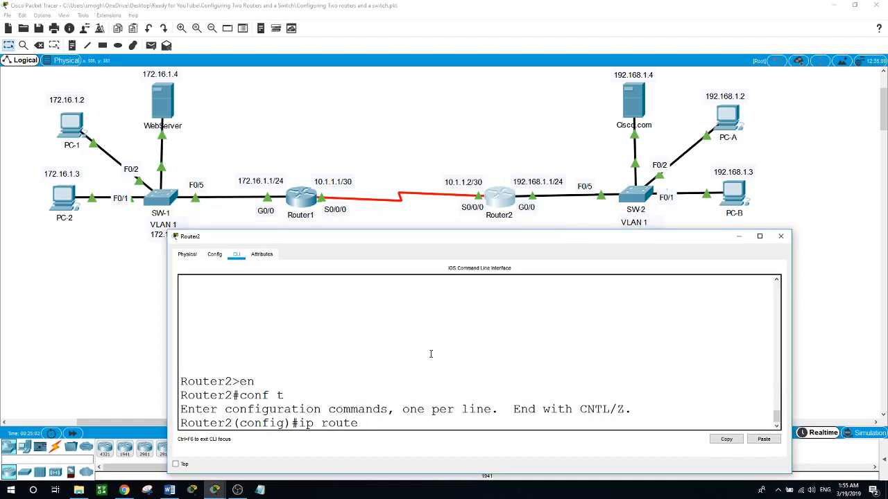
type("e 172.16.1.0")
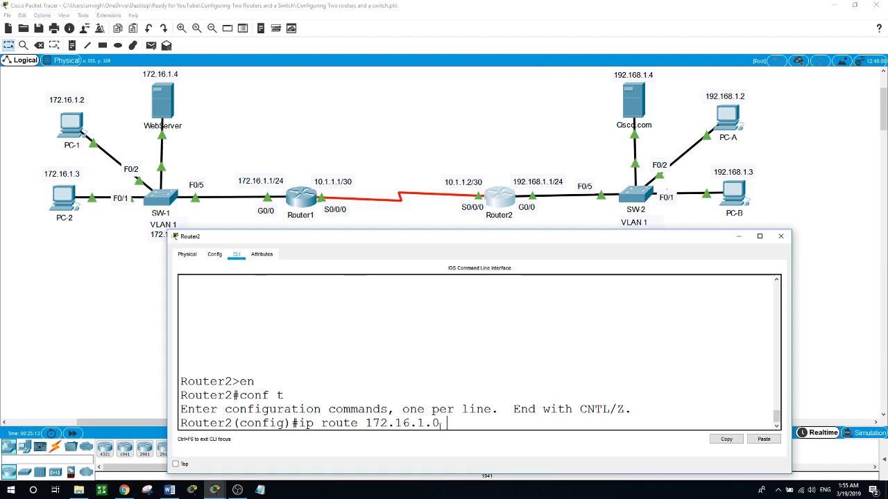
type("255.255.255.0 10.1.1.1")
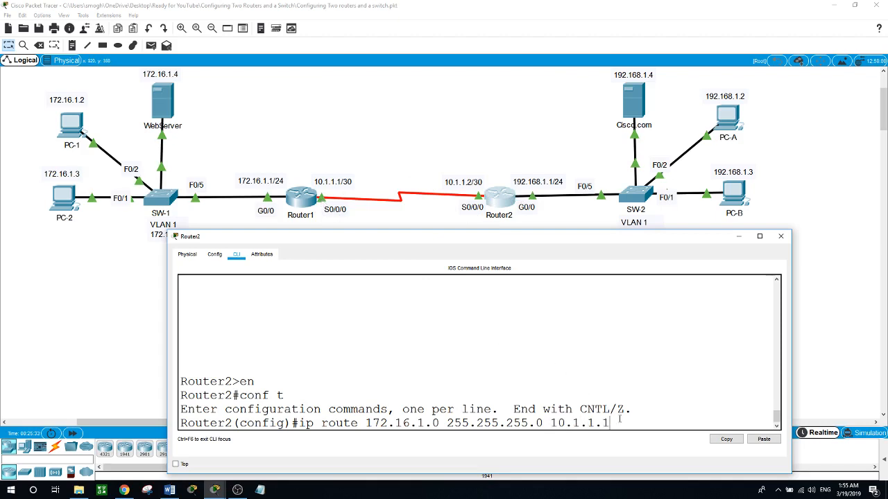
key("Return")
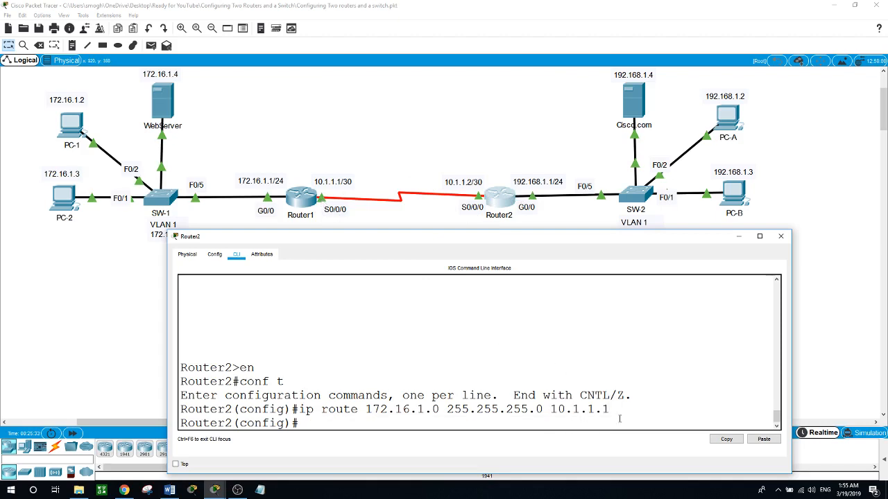
type("exit")
key("Return")
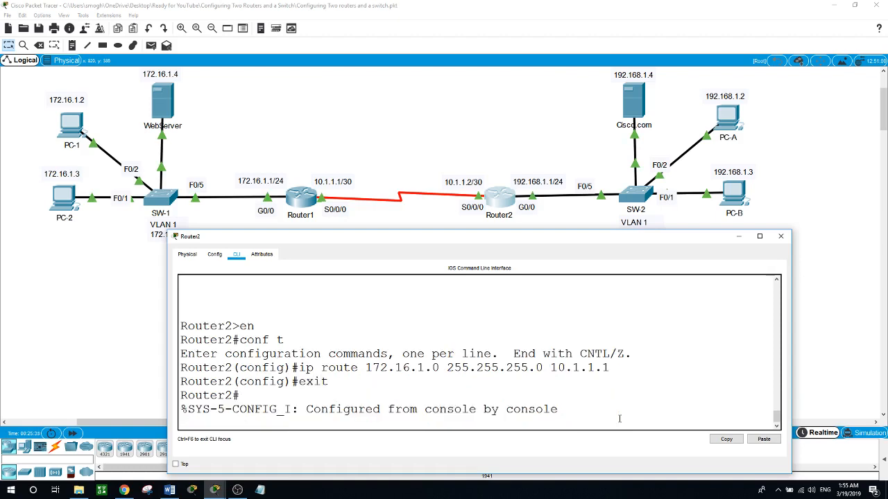
Display Router2's routing table with show ip route and examine the static entry's destination network and next hop.
type("show ip route")
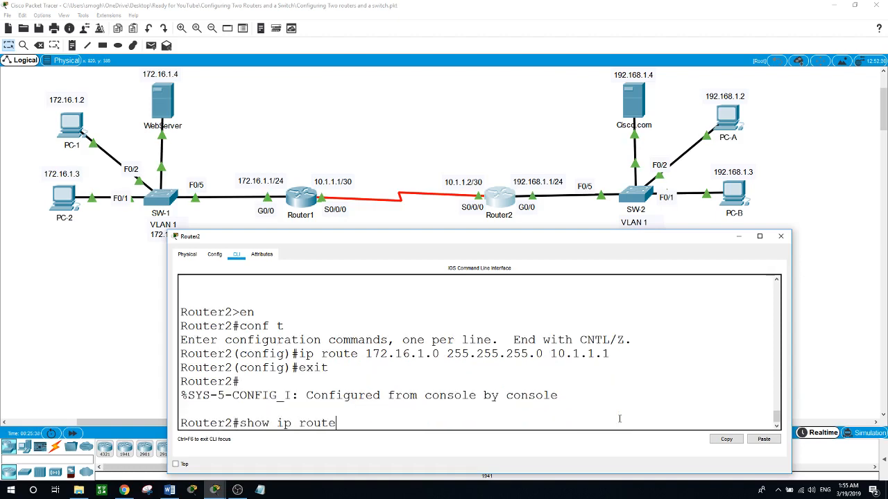
key("Return")
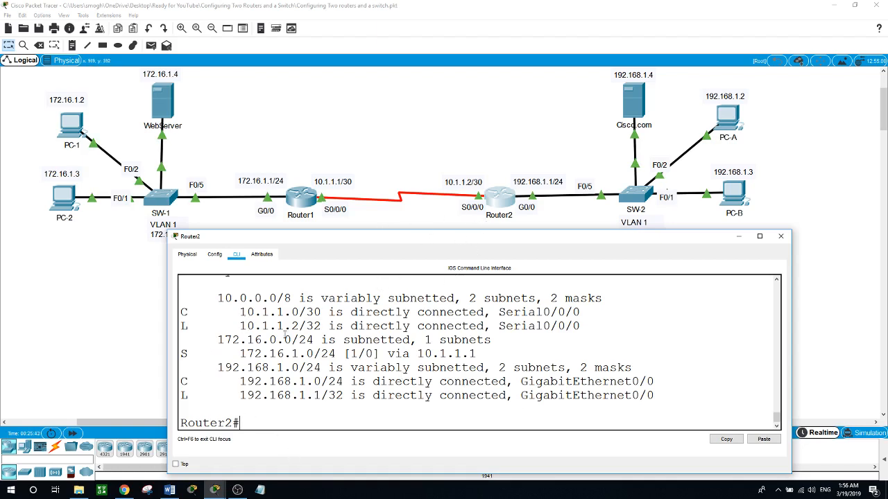
left_click_drag(188, 354, 180, 354)
left_click_drag(239, 354, 315, 353)
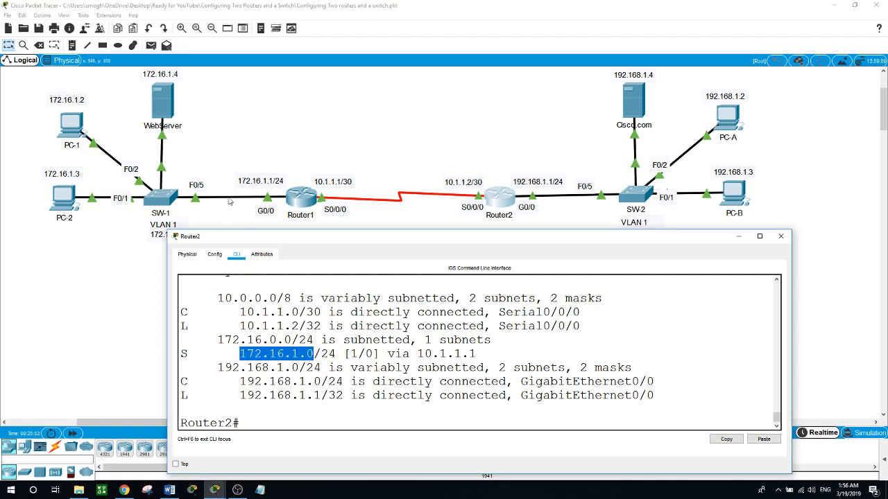
left_click_drag(387, 354, 473, 354)
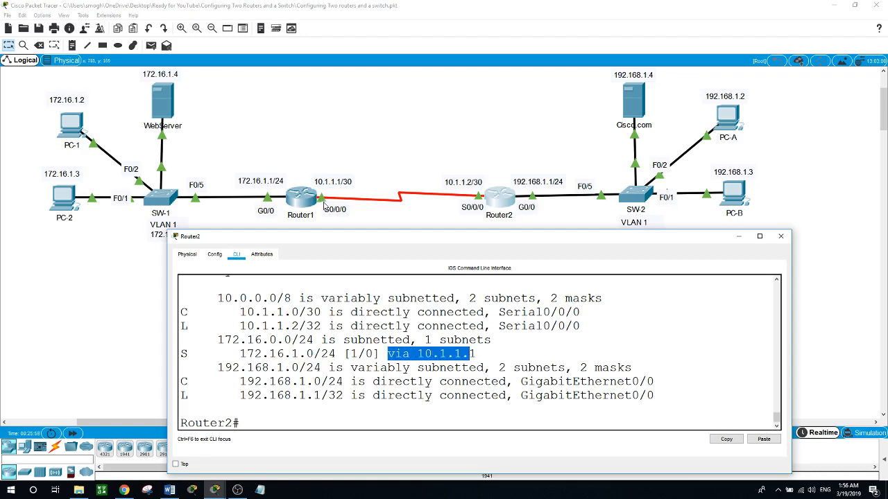
Leave configuration mode on Router1 and examine the static entry in its routing table with show ip route.
left_click(313, 206)
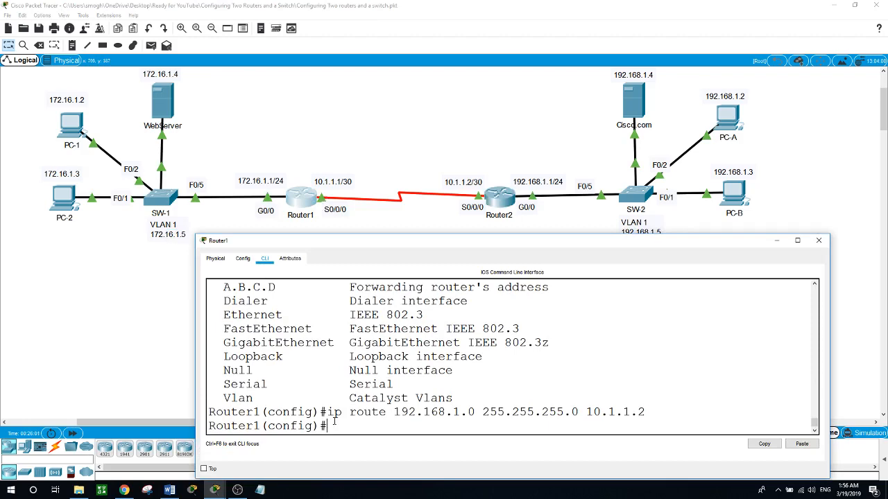
type("exit")
key("Return")
key("Return")
type("sh")
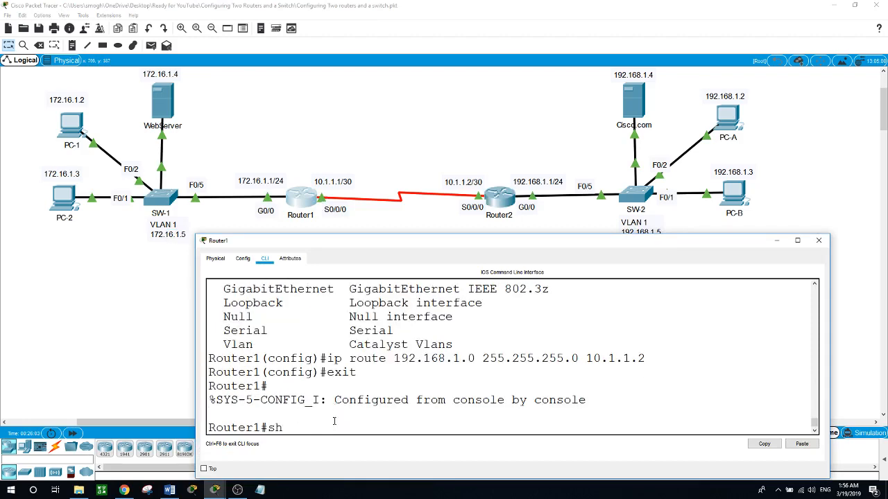
type("ow ip route")
key("Return")
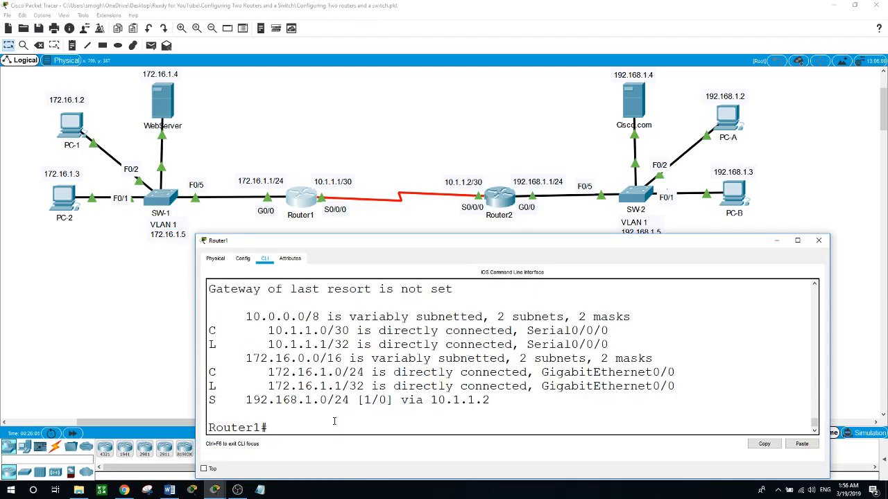
left_click_drag(211, 402, 305, 403)
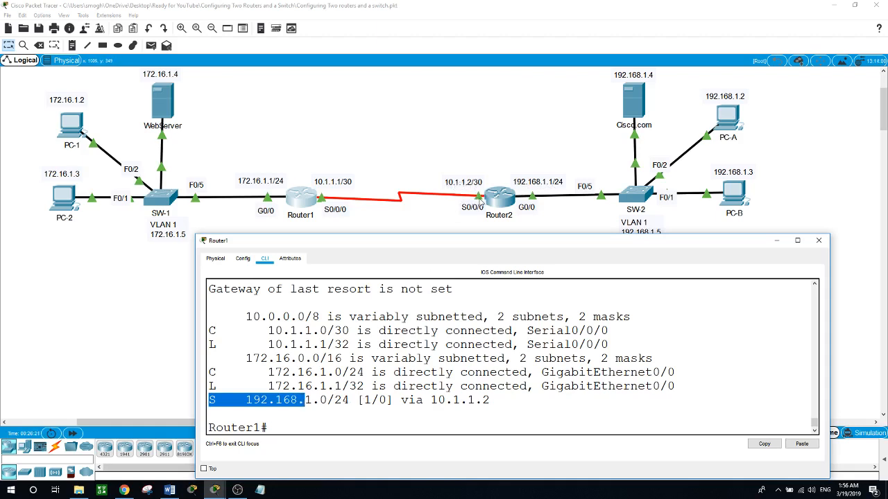
Return to PC-2's command prompt and ping PC-B at 192.168.1.3 again.
left_click(440, 221)
left_click(63, 200)
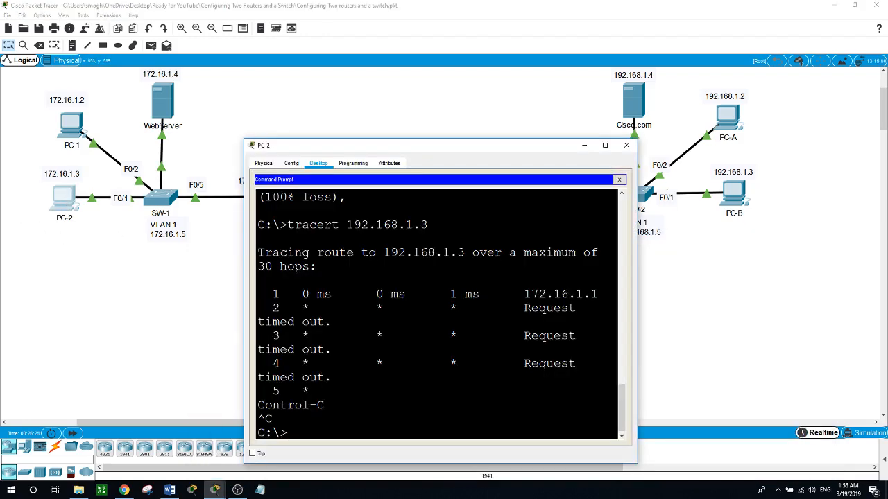
key("Up")
key("Up")
key("Return")
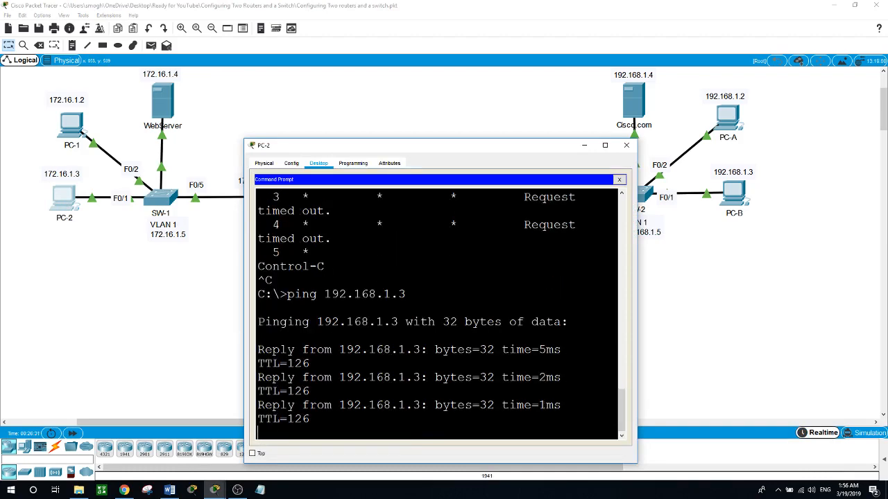
Trace the route from PC-2 to 192.168.1.3 with tracert and compare its hops with the router addresses in the topology.
left_click_drag(461, 147, 446, 162)
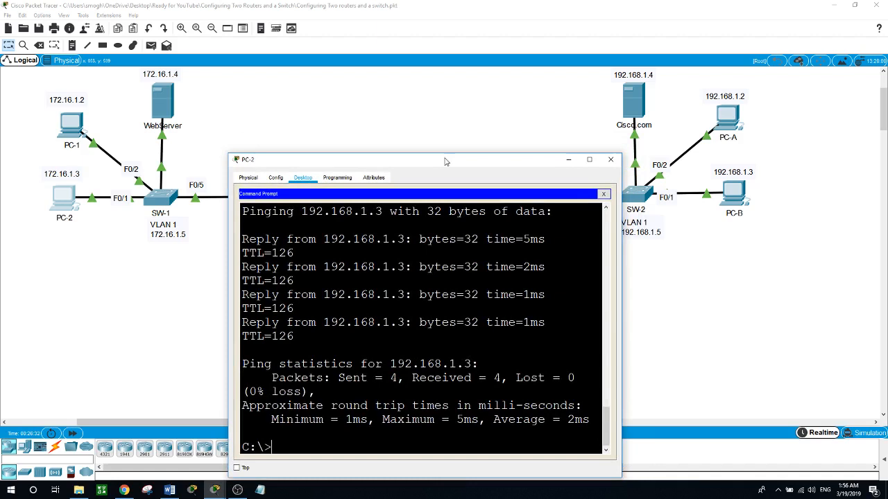
key("Up")
key("Up")
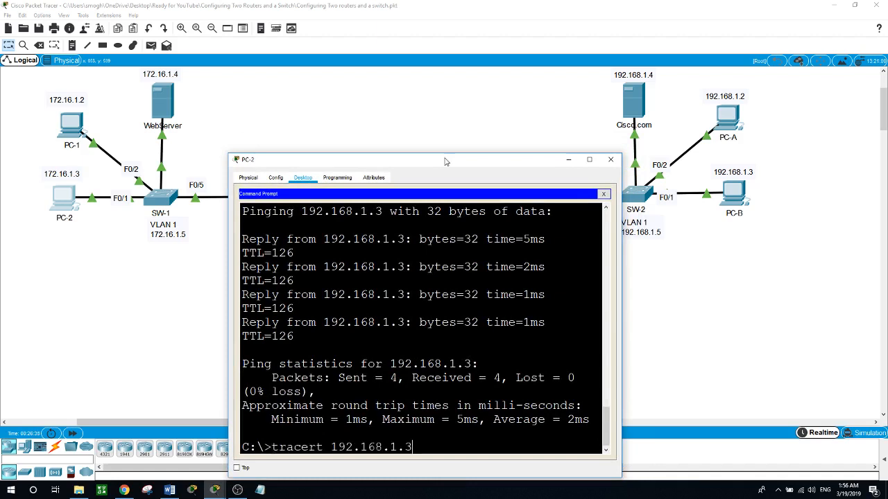
key("Return")
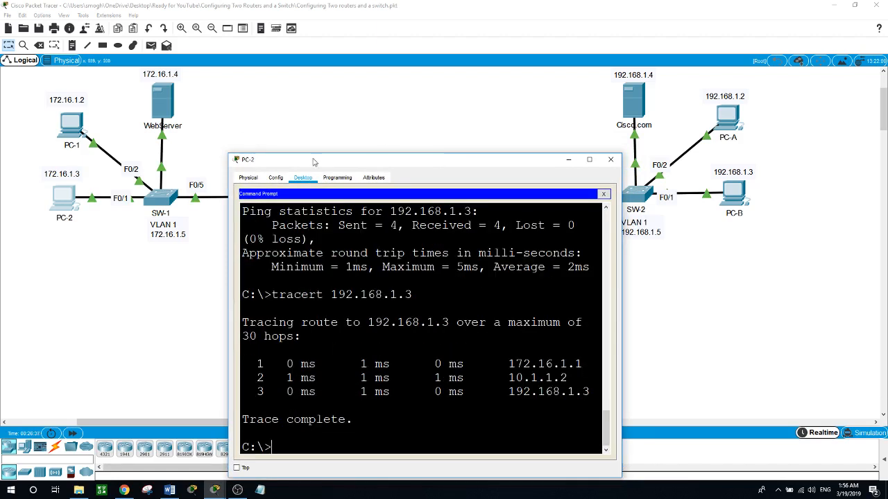
left_click_drag(413, 154, 413, 183)
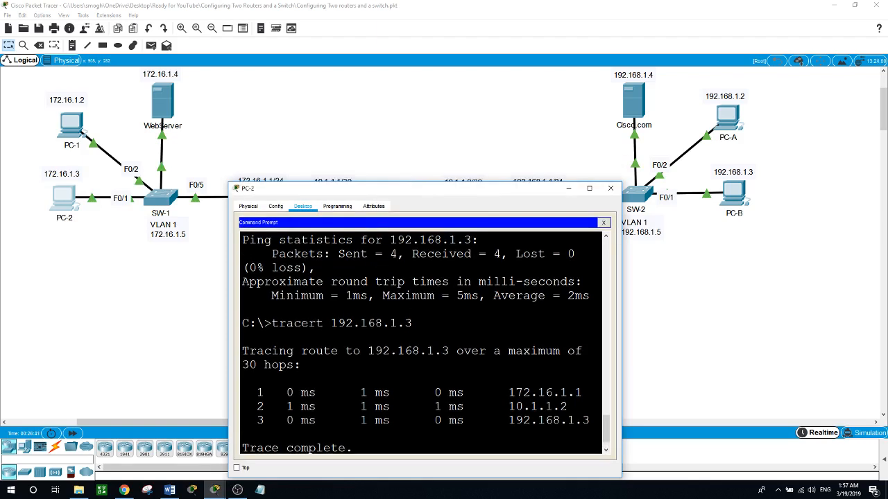
left_click_drag(441, 393, 582, 392)
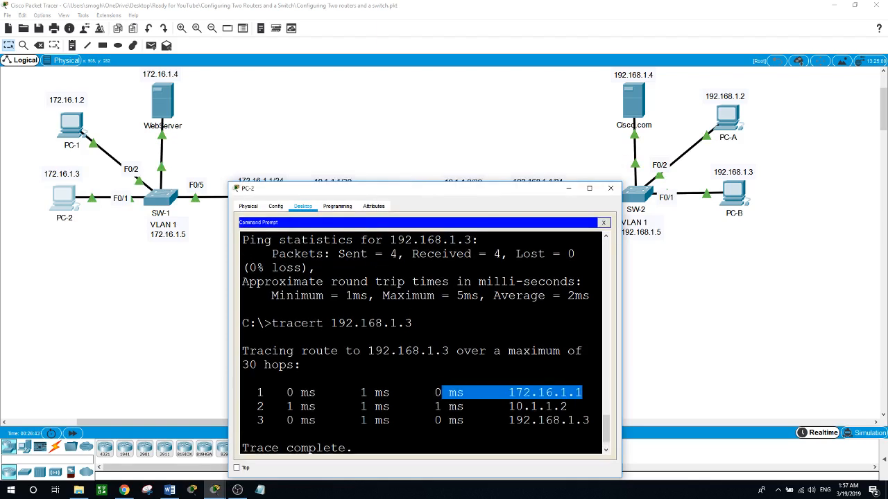
left_click_drag(491, 202, 444, 234)
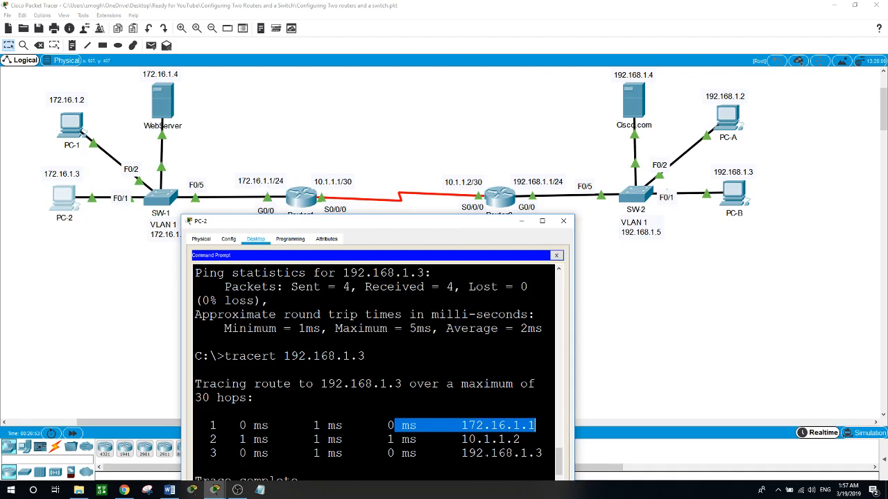
left_click_drag(455, 440, 513, 425)
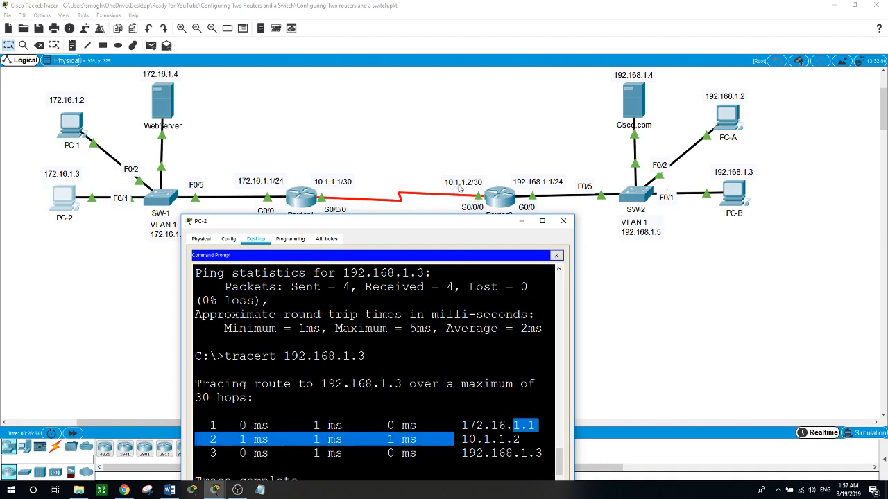
Ping PC-2 at 172.16.1.3 from PC-B's command prompt.
left_click(737, 195)
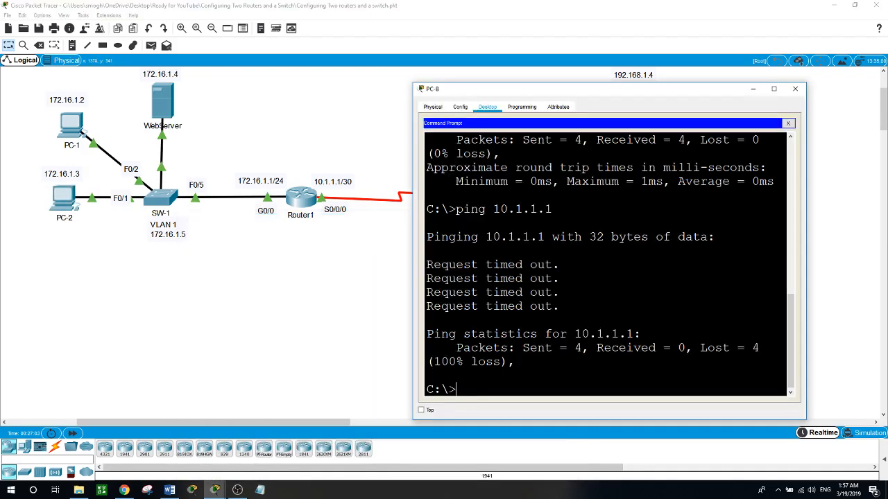
key("Up")
key("BackSpace")
type("2")
key("Up")
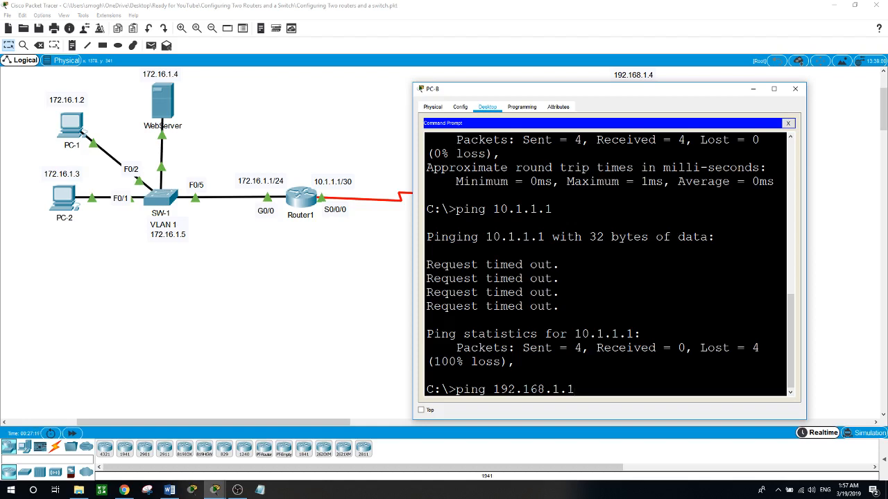
key("BackSpace")
key("BackSpace")
key("BackSpace")
key("BackSpace")
key("BackSpace")
key("BackSpace")
key("BackSpace")
key("BackSpace")
key("BackSpace")
type("172.16.1.3")
key("Return")
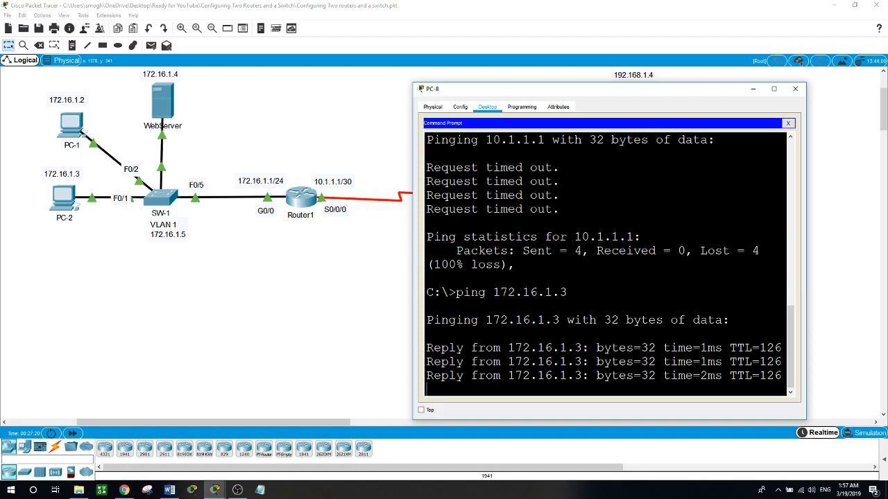
Trace the route from PC-B to 172.16.1.2 with tracert and compare its hops with the topology's addresses.
type("trac")
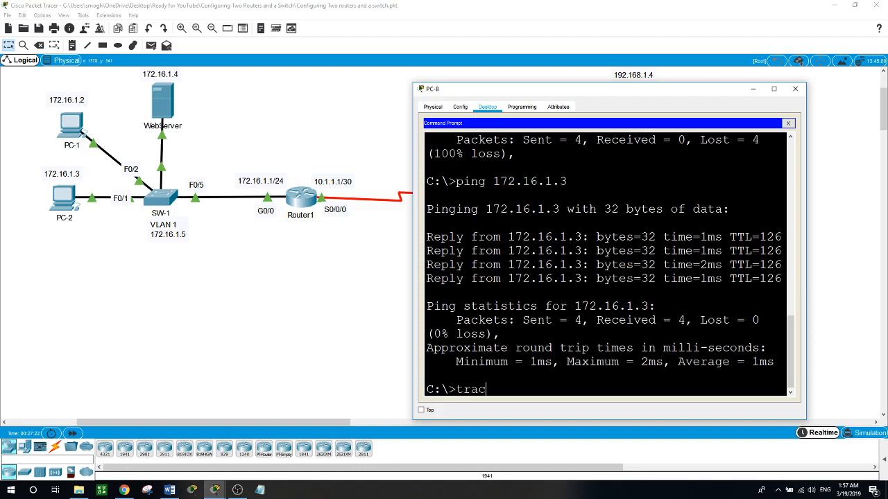
type("ert 172.16.1.2")
key("Return")
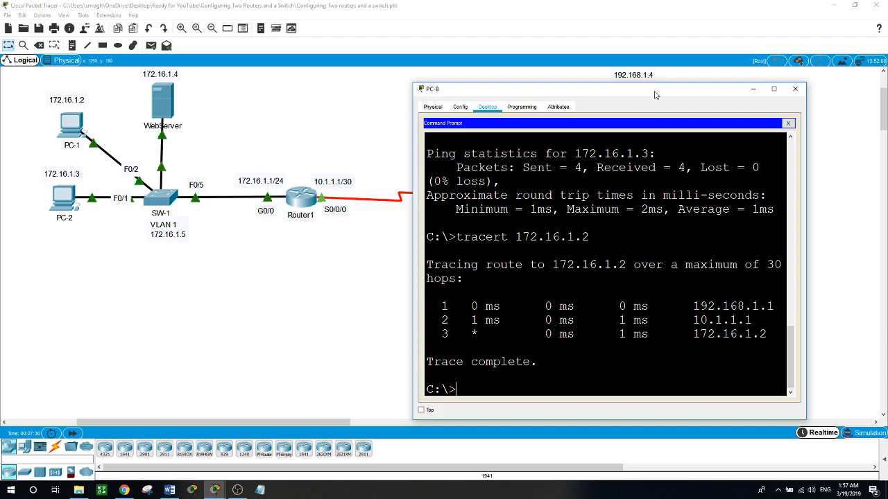
left_click_drag(657, 87, 528, 211)
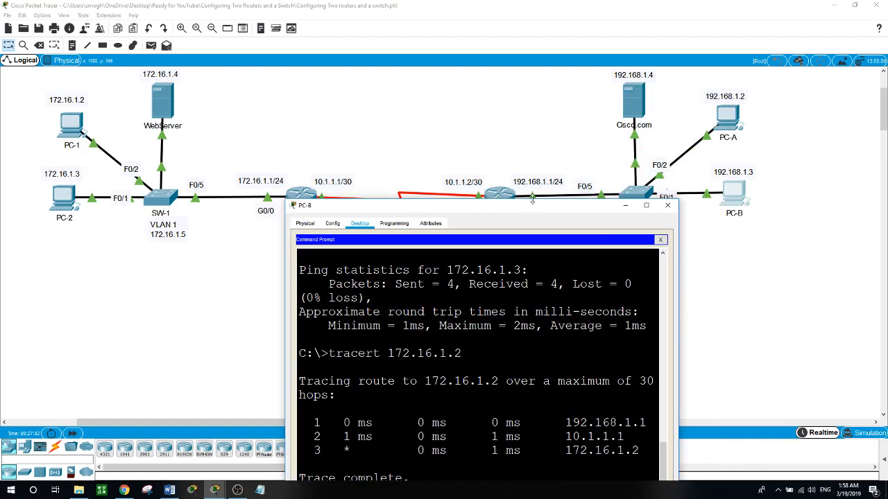
left_click_drag(533, 200, 480, 225)
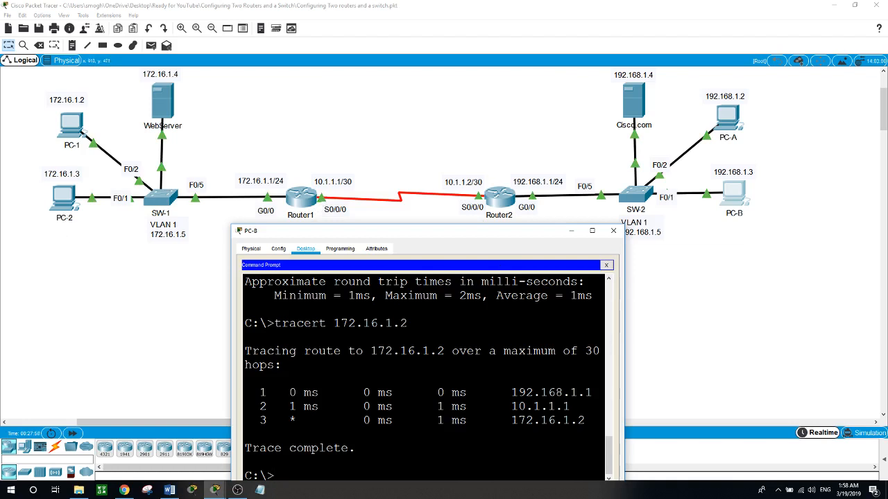
left_click_drag(512, 420, 585, 420)
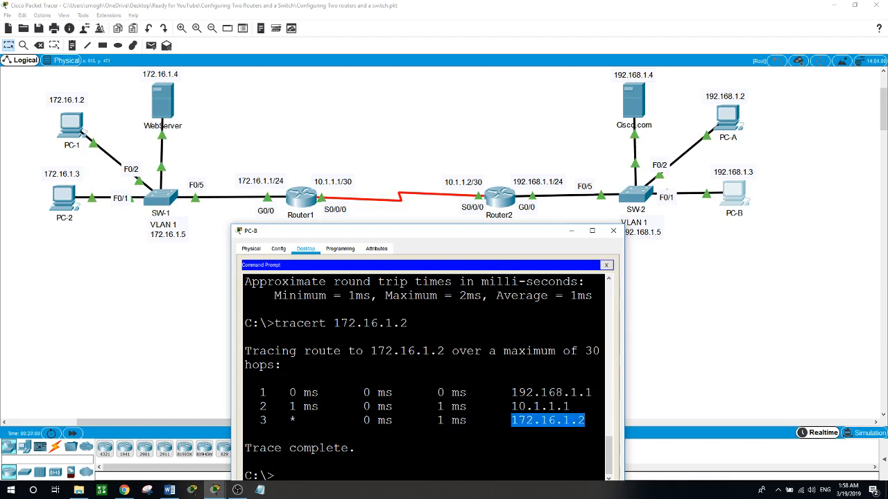
Load the Cisco.com server's page at 192.168.1.4 in PC-1's web browser and follow its Image page link.
left_click(201, 290)
left_click(72, 124)
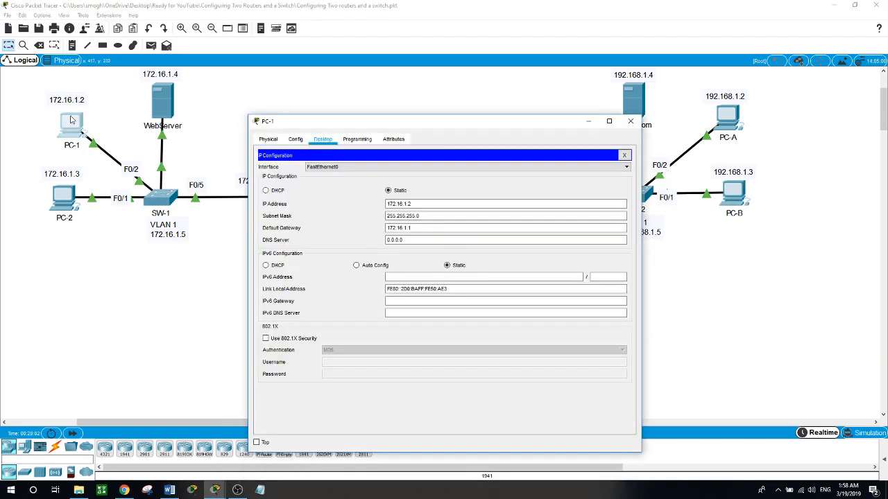
left_click_drag(500, 123, 466, 128)
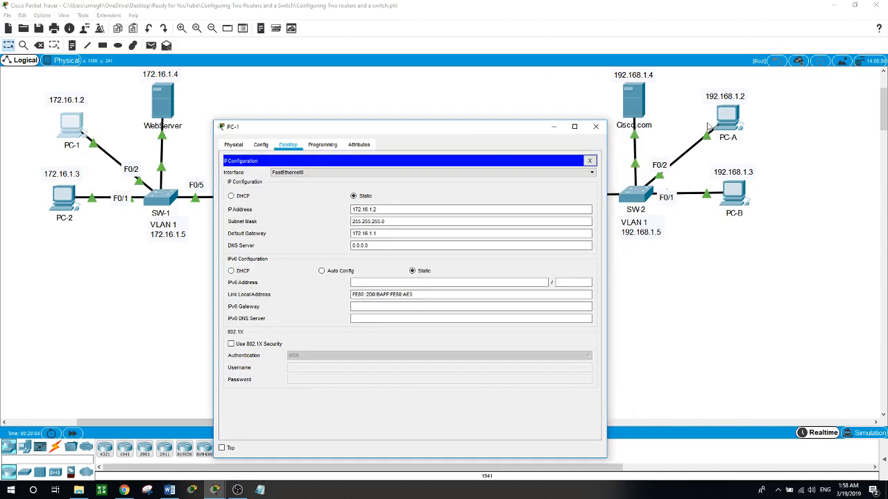
left_click(589, 160)
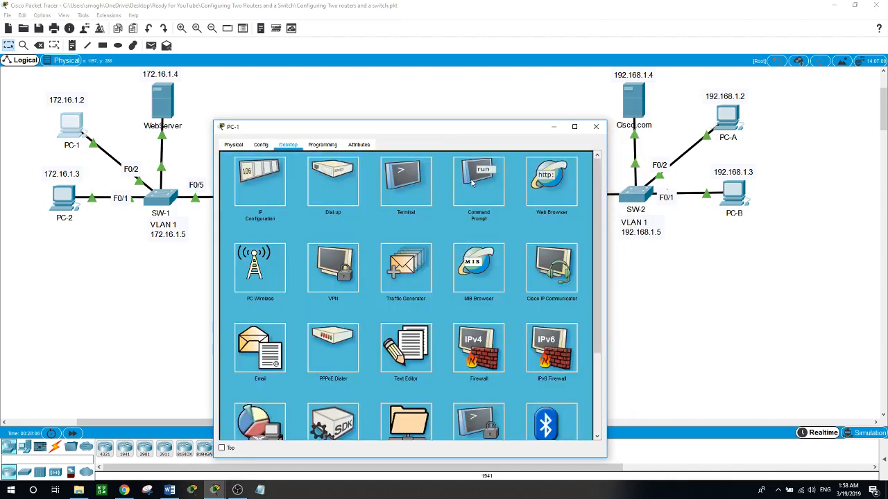
left_click(558, 182)
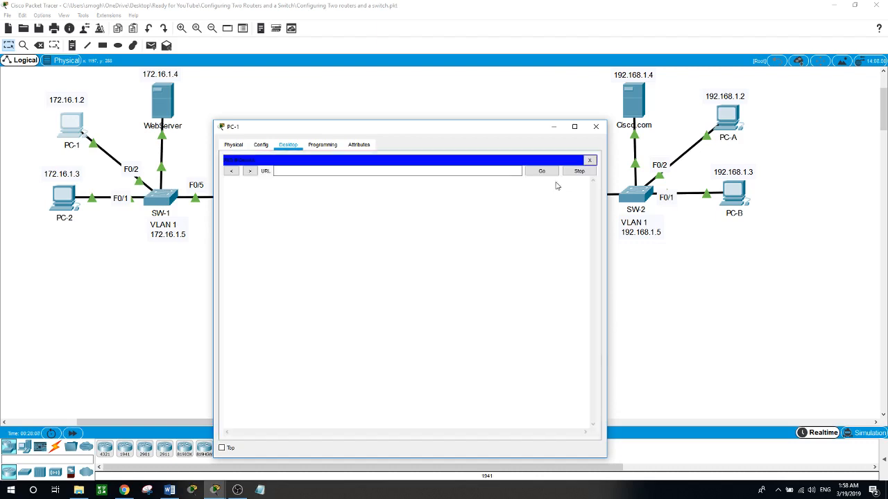
left_click(417, 171)
type("1")
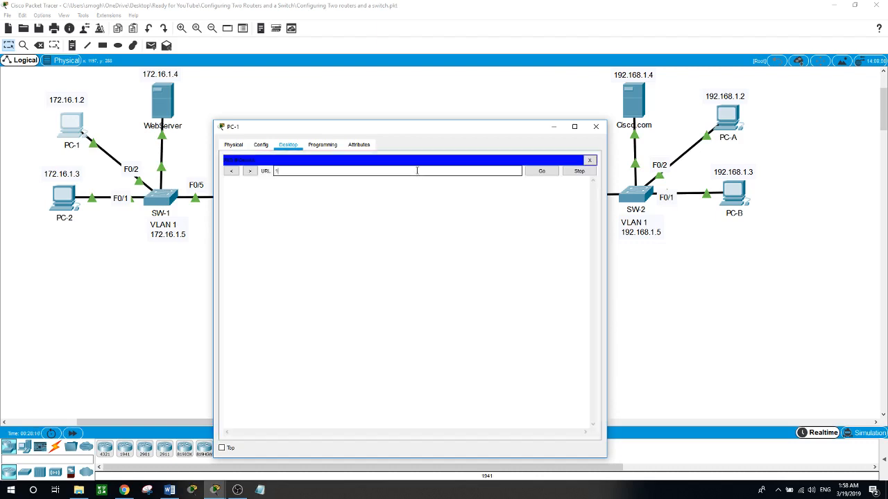
type("92.168.1.4")
key("Return")
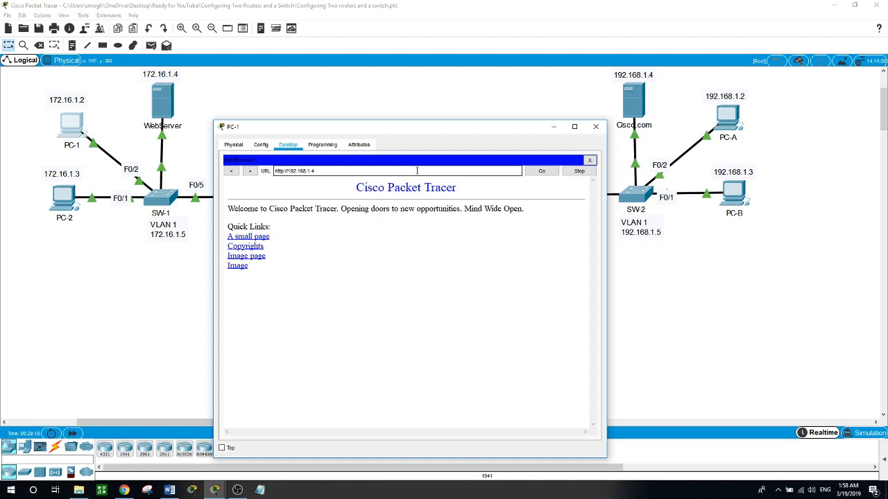
left_click(251, 255)
left_click(172, 291)
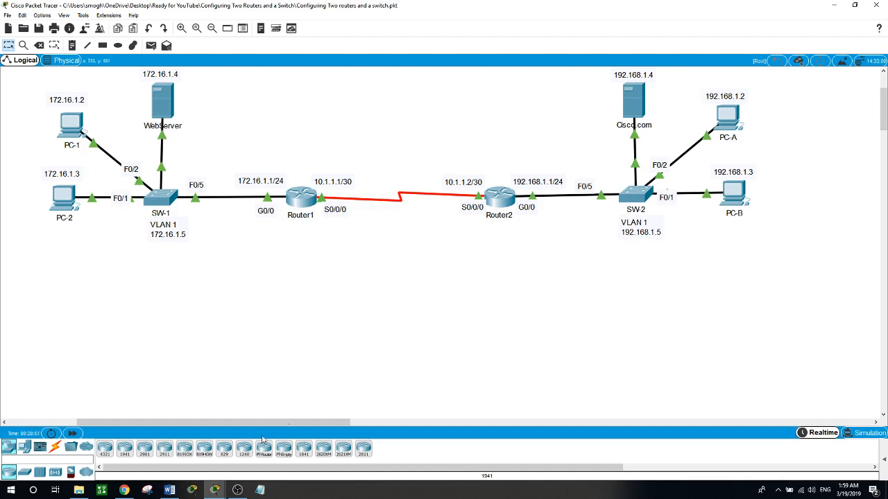
left_click(236, 490)
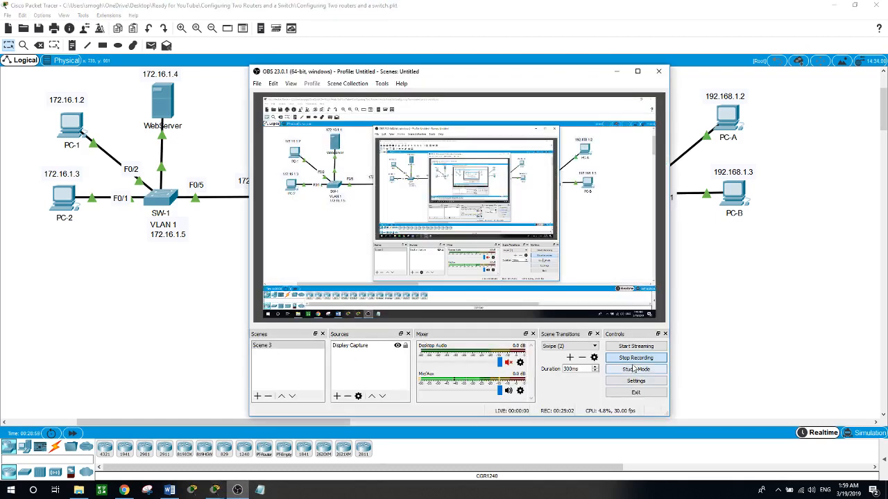